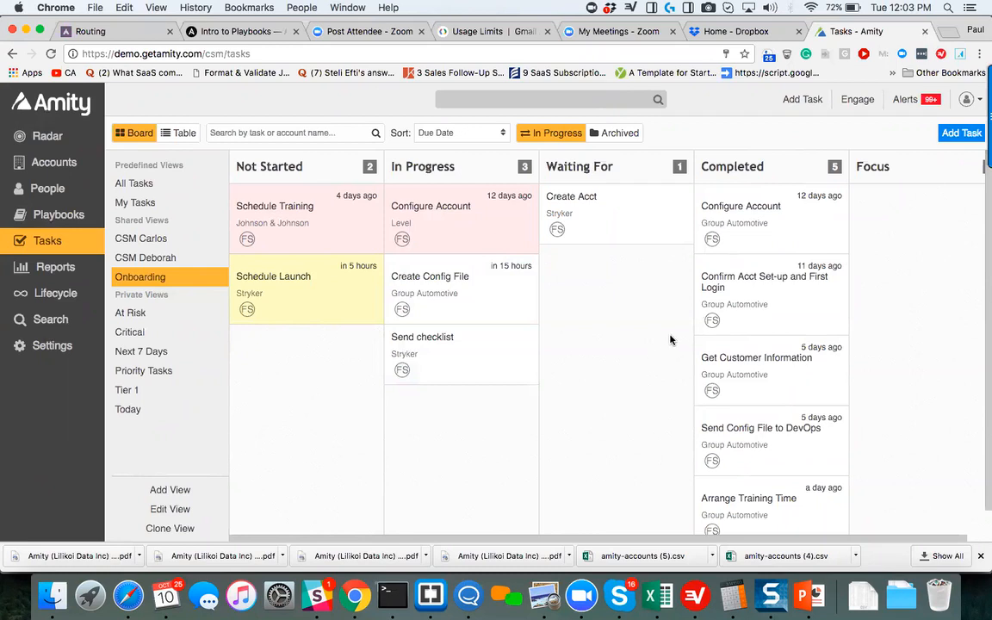
pyautogui.hscroll(2, 671, 340)
pyautogui.hscroll(-2, 670, 339)
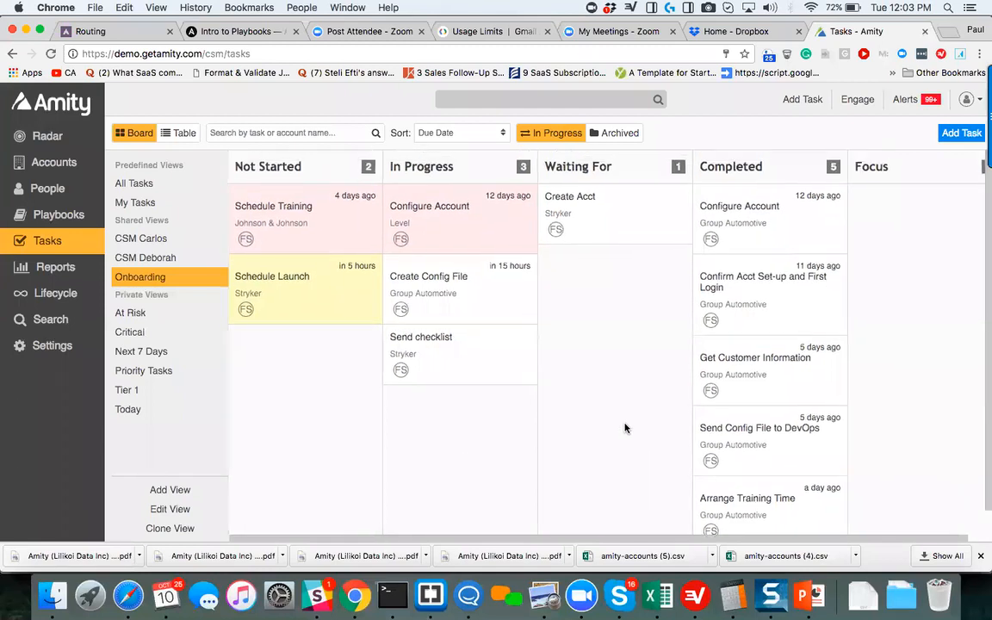
pyautogui.hscroll(2, 625, 428)
pyautogui.hscroll(-2, 626, 428)
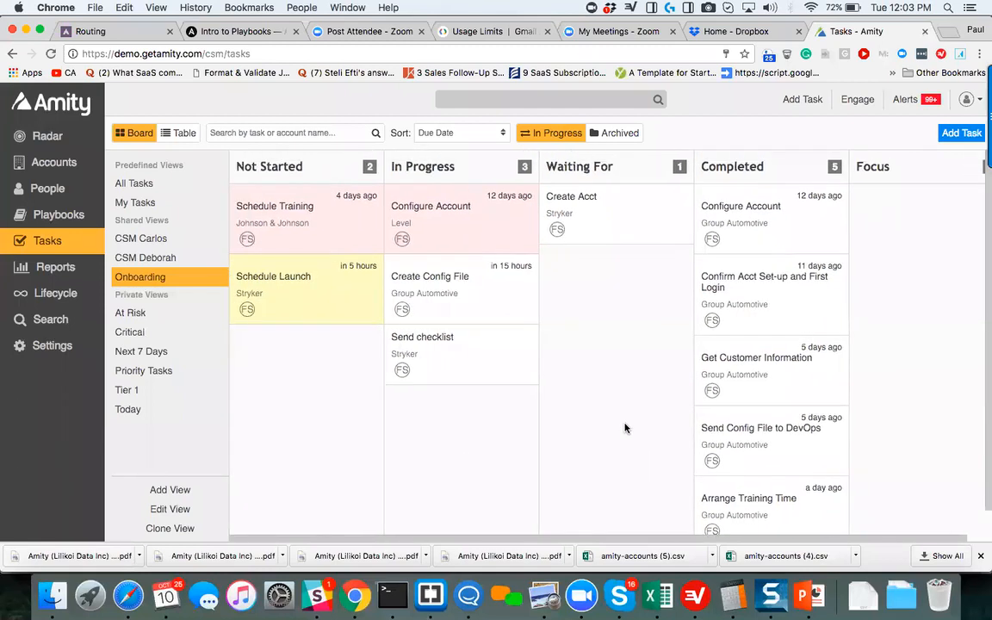
pyautogui.scroll(-1, 626, 428)
pyautogui.scroll(1, 625, 428)
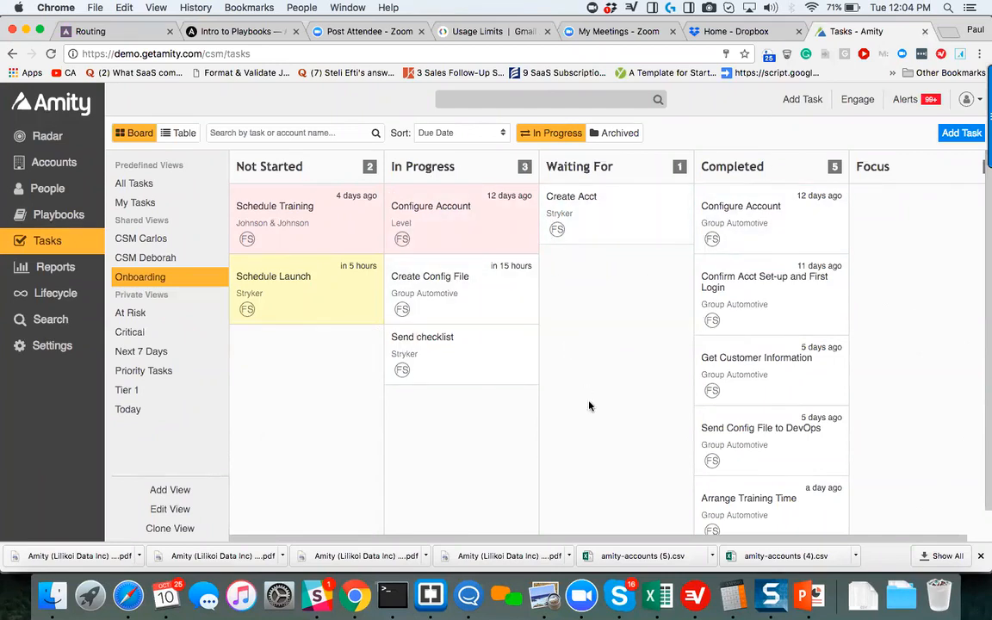
# Disable the Focus stage in the workspace's task settings and save the configuration.
pyautogui.click(25, 346)
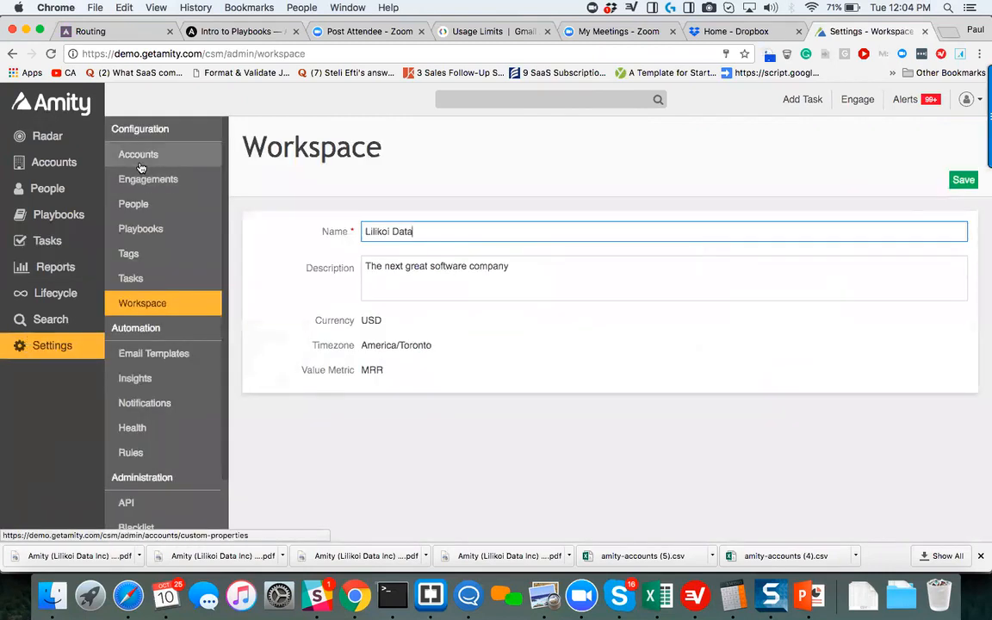
pyautogui.click(139, 163)
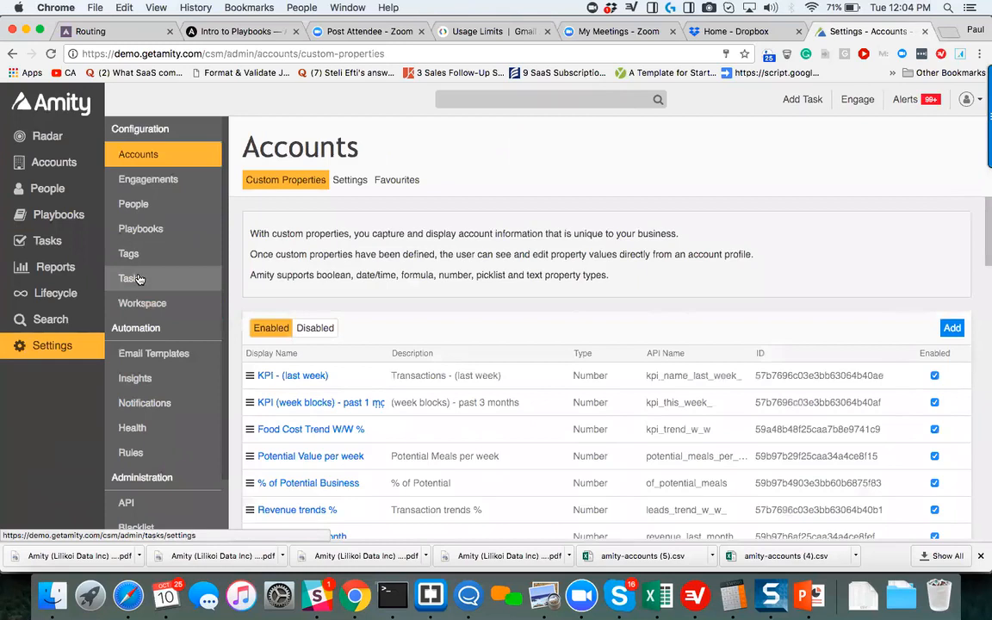
pyautogui.click(136, 279)
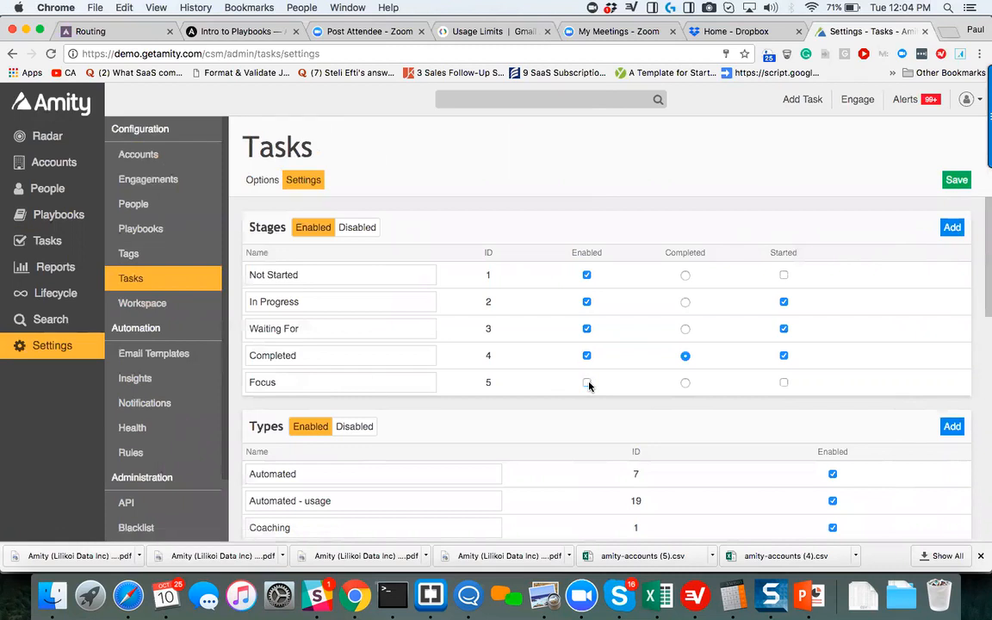
pyautogui.click(957, 180)
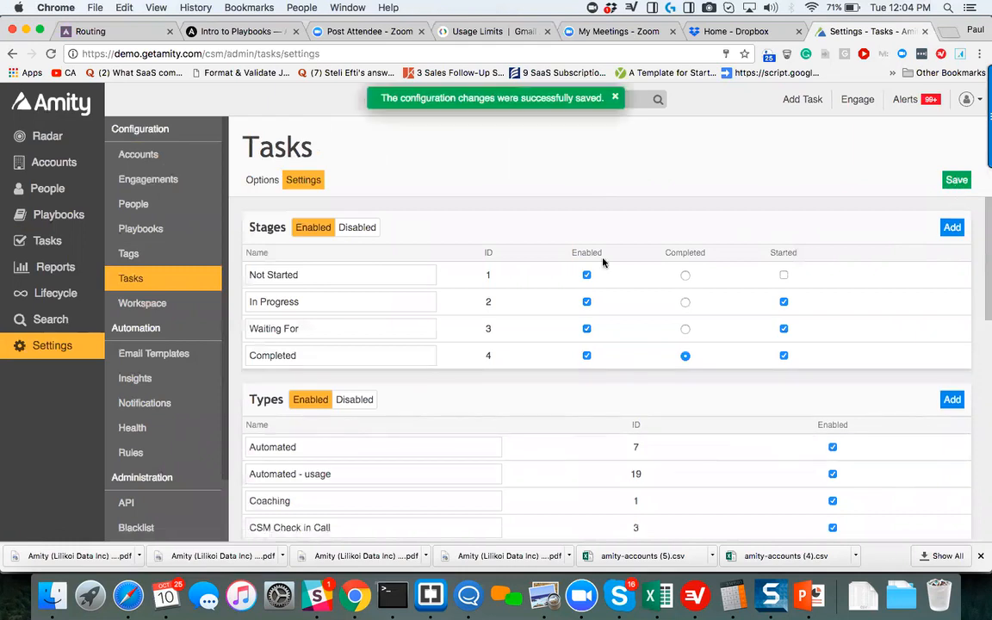
# On the Onboarding task board, move Schedule Launch to In Progress, Create Config File to Waiting For, and Create Acct to Completed.
pyautogui.click(46, 241)
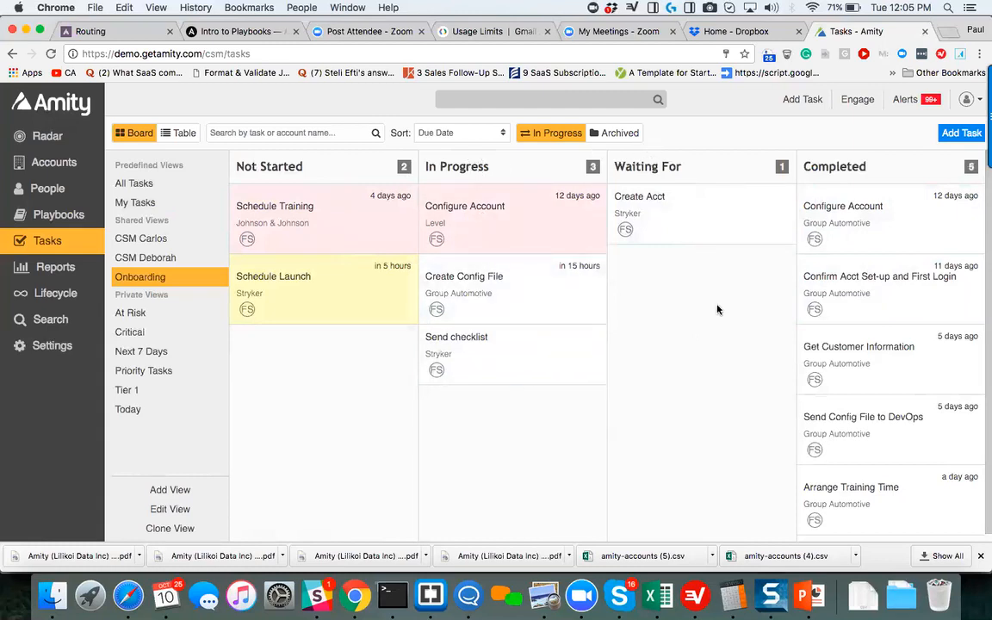
pyautogui.moveTo(686, 185); pyautogui.dragTo(683, 265)
pyautogui.moveTo(300, 296); pyautogui.dragTo(454, 421)
pyautogui.moveTo(529, 350); pyautogui.dragTo(703, 285)
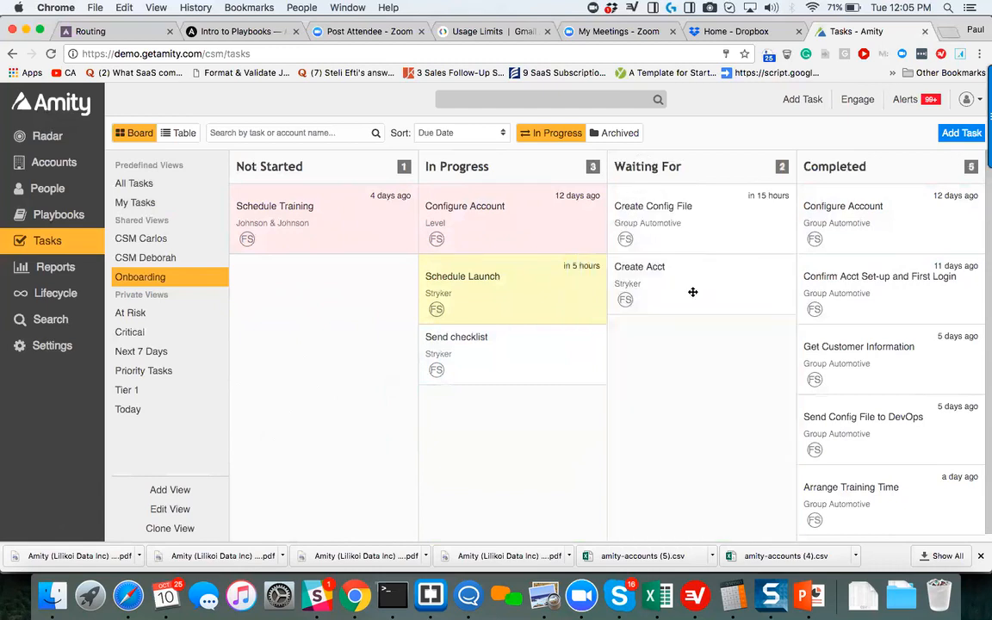
pyautogui.moveTo(719, 279); pyautogui.dragTo(907, 242)
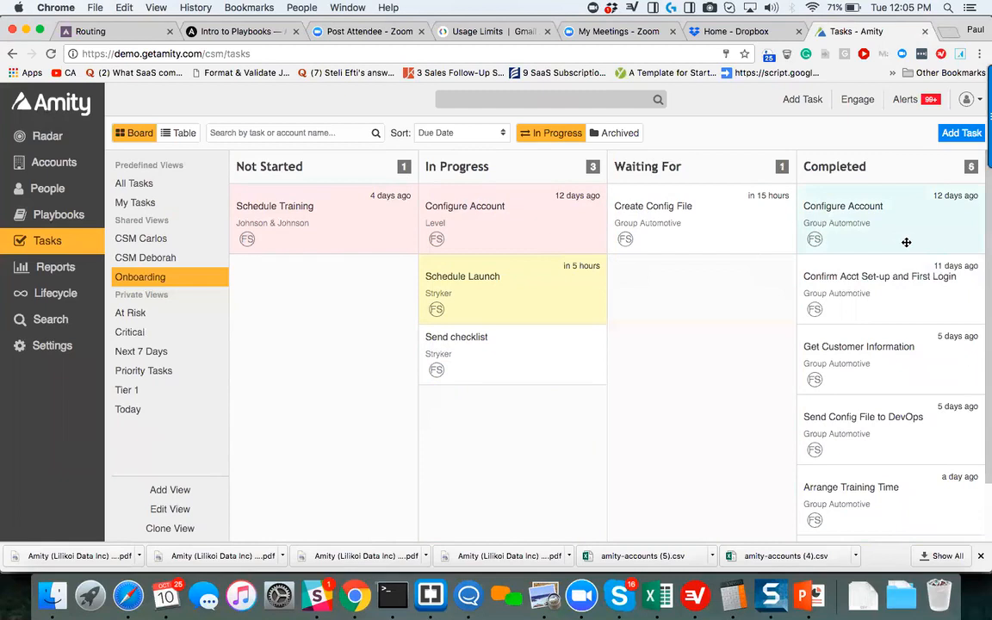
pyautogui.scroll(-2, 771, 365)
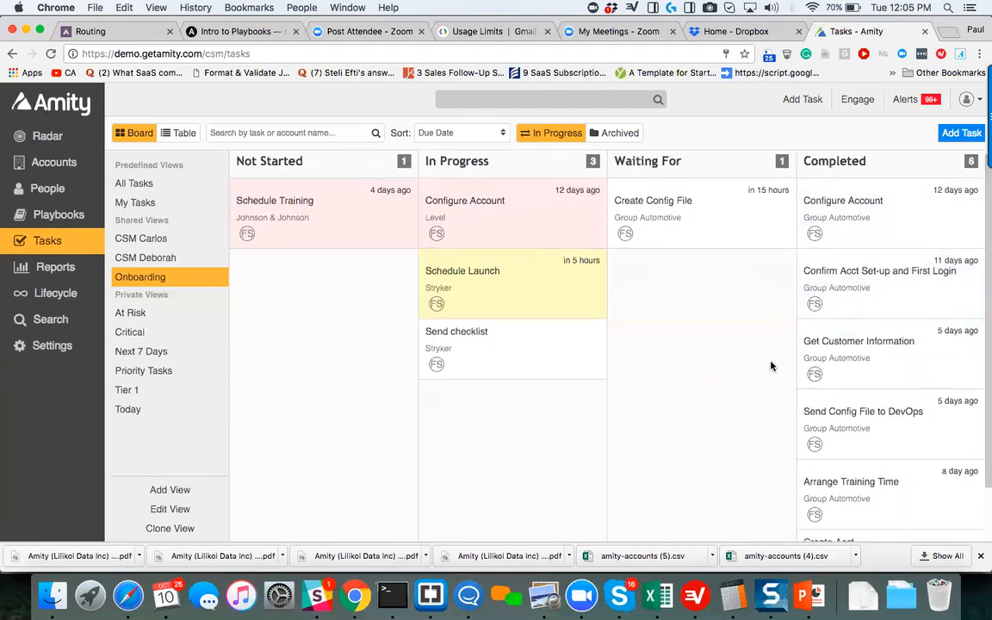
pyautogui.scroll(2, 814, 351)
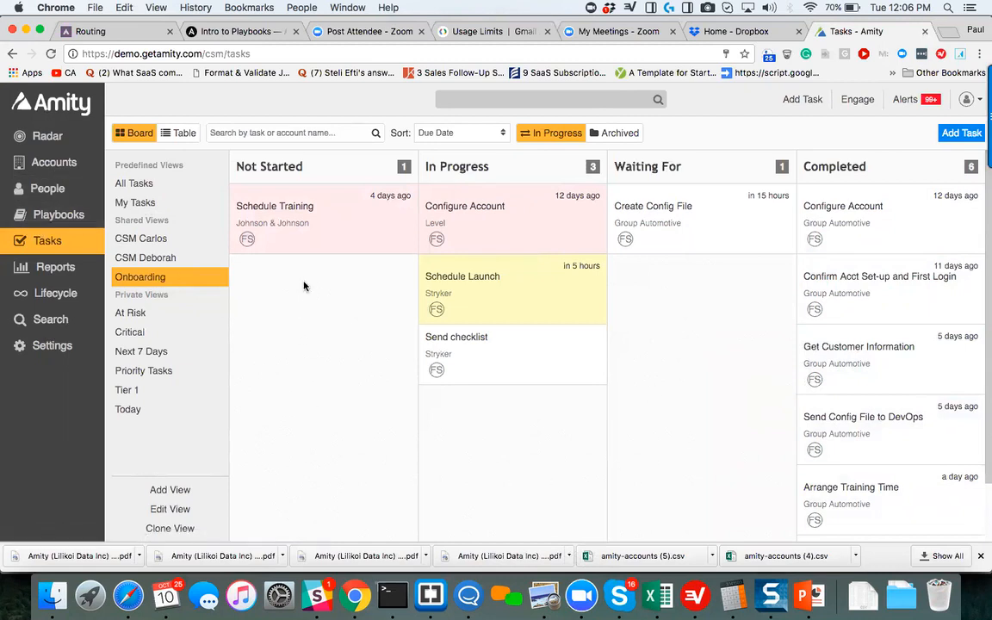
# Display the Onboarding tasks as a table, and expand and collapse its Later section.
pyautogui.click(171, 136)
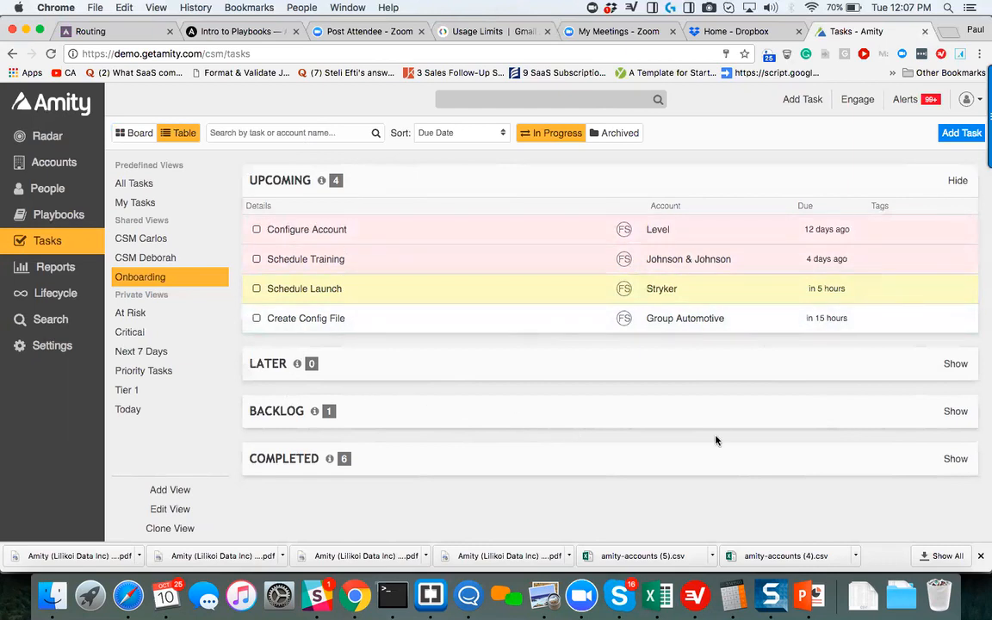
pyautogui.click(956, 365)
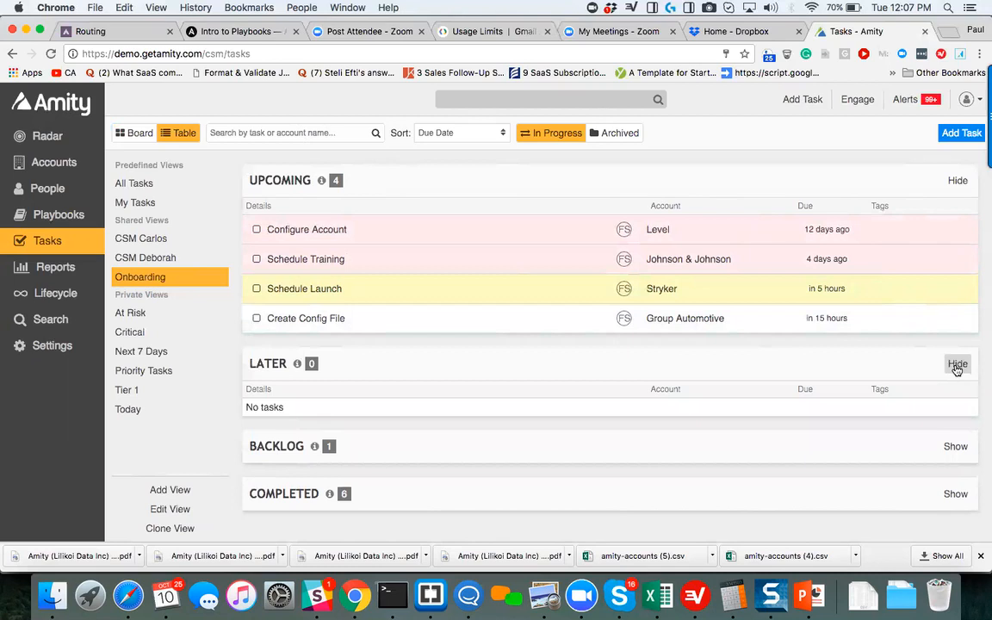
pyautogui.click(957, 365)
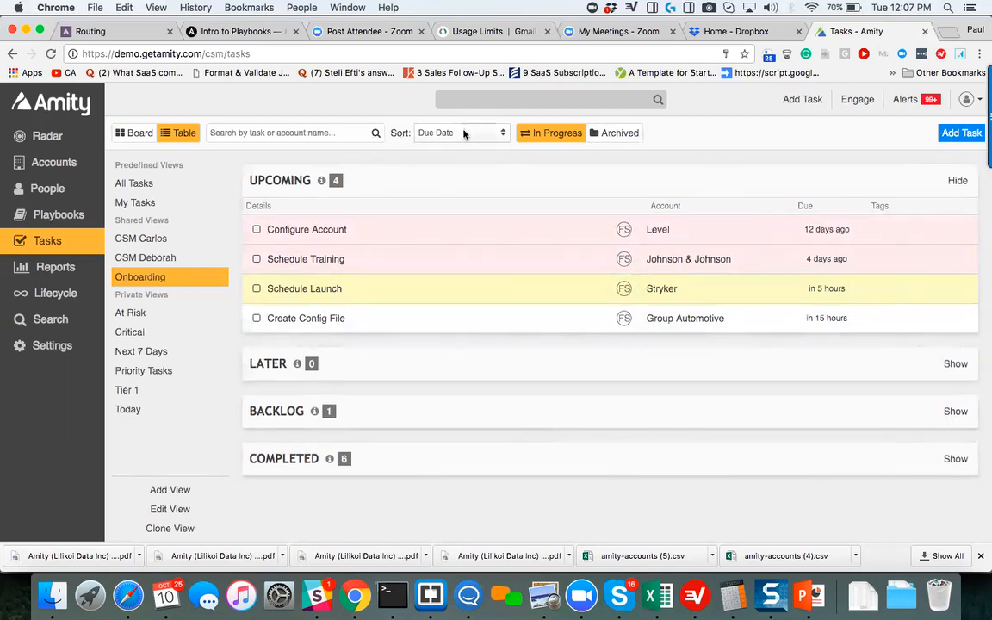
# Complete the upcoming tasks Configure Account, Schedule Training, Schedule Launch and Create Config File, and check them on the board before returning to the table.
pyautogui.click(256, 230)
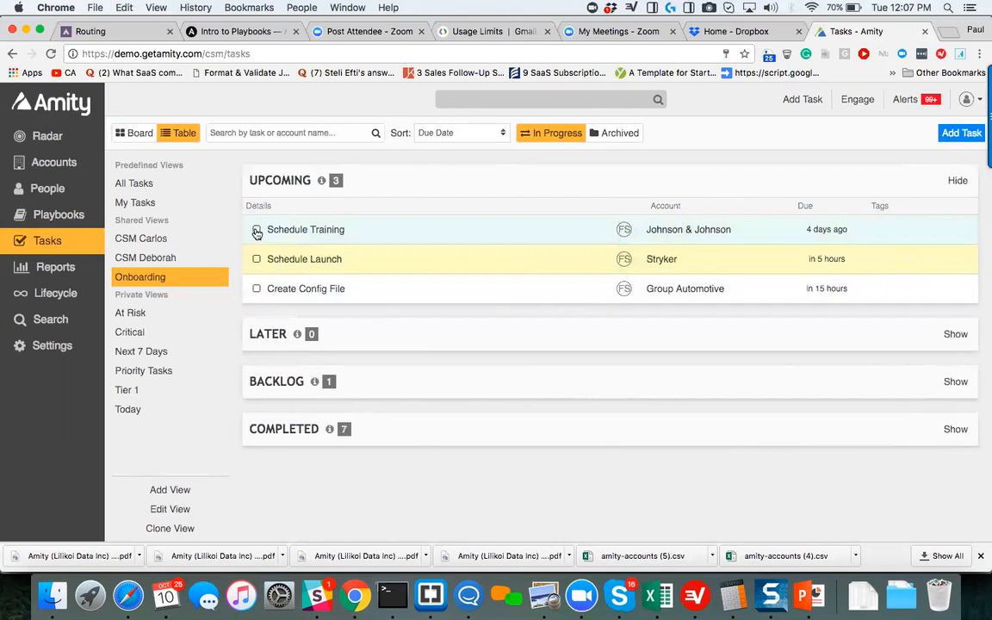
pyautogui.click(256, 231)
pyautogui.click(256, 230)
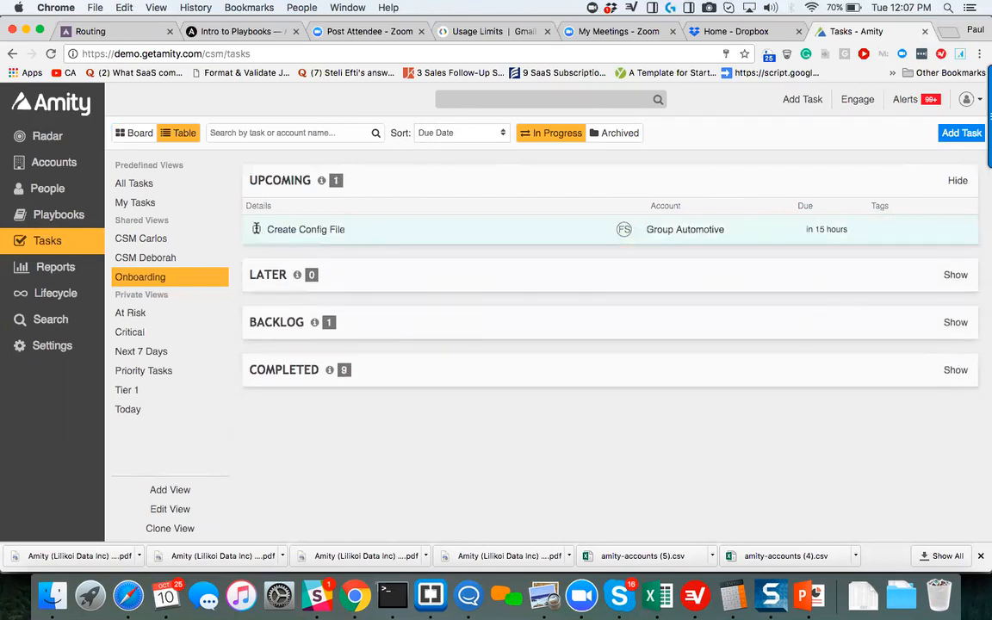
pyautogui.click(256, 231)
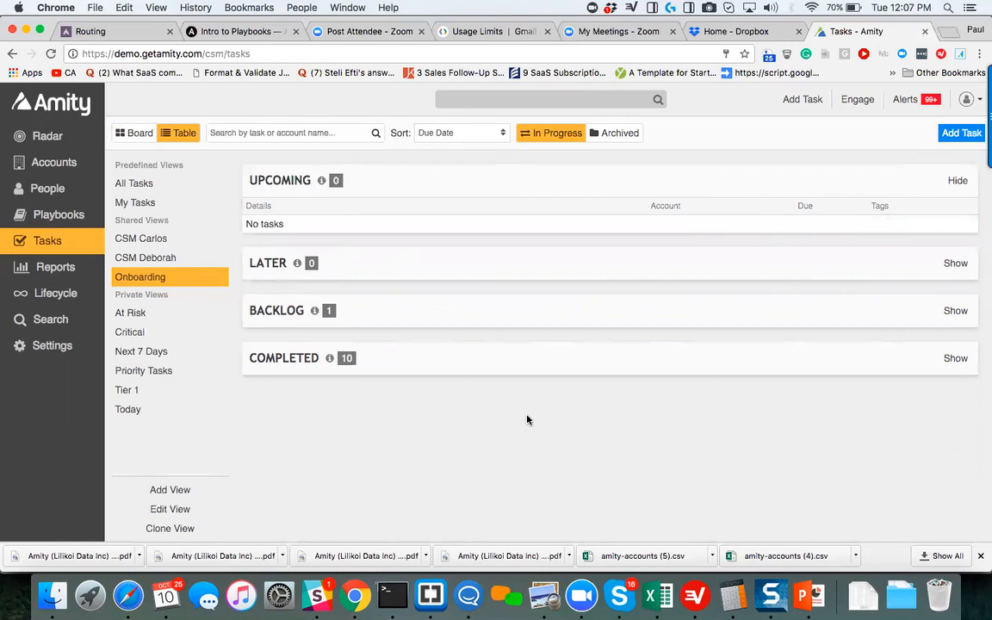
pyautogui.click(130, 135)
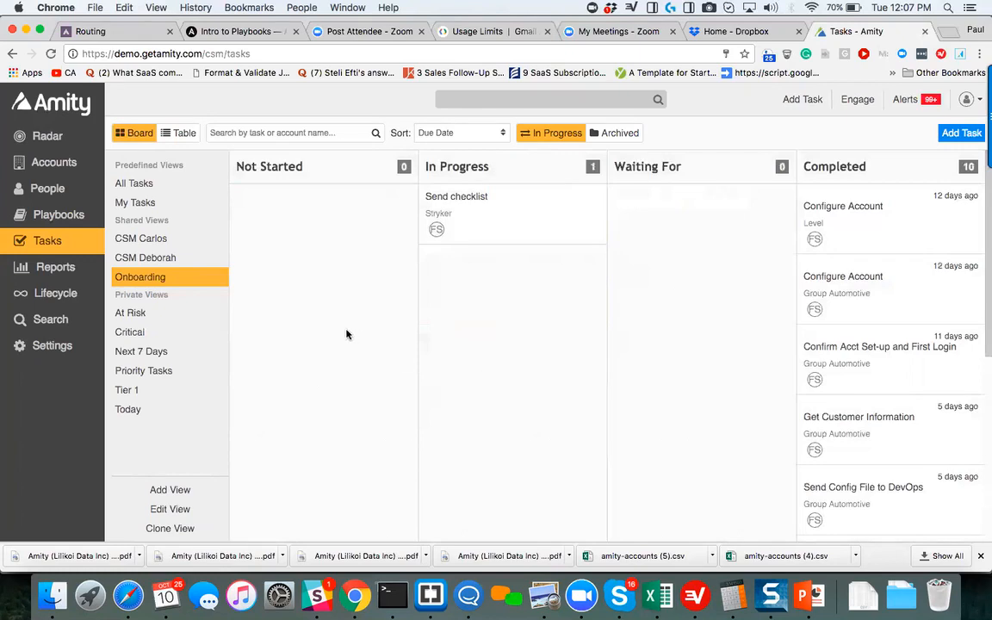
pyautogui.click(181, 136)
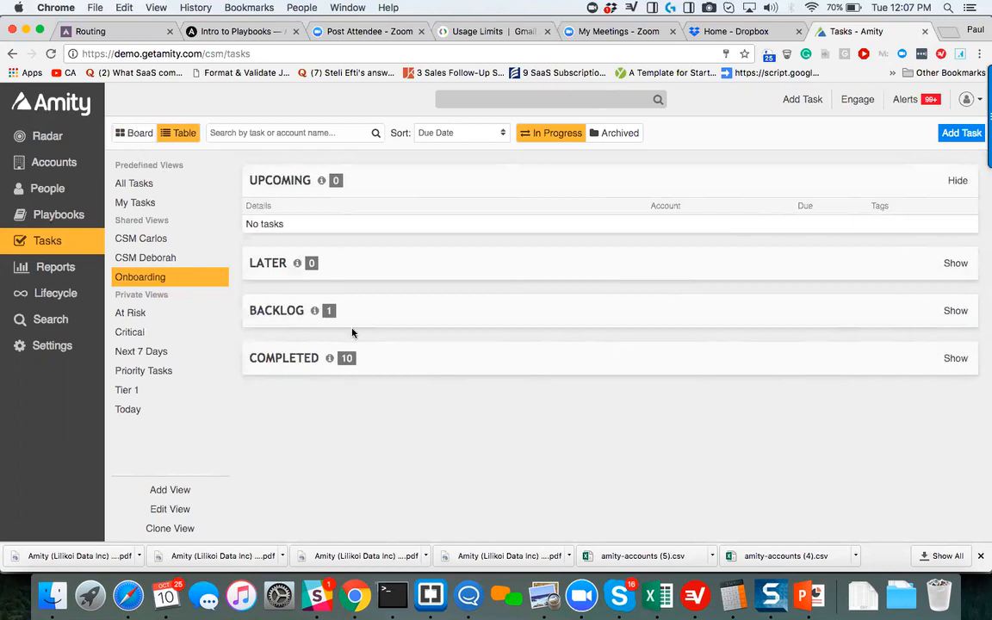
# Search the tasks for "C" and look through the matching upcoming tasks.
pyautogui.click(269, 132)
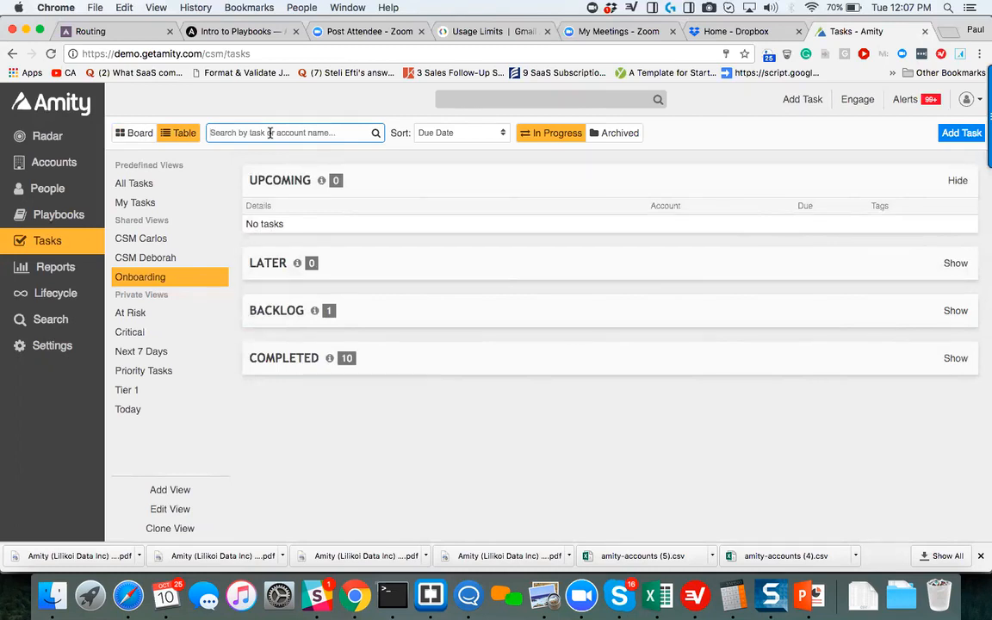
pyautogui.write('C')
pyautogui.press('BackSpace')
pyautogui.press('BackSpace')
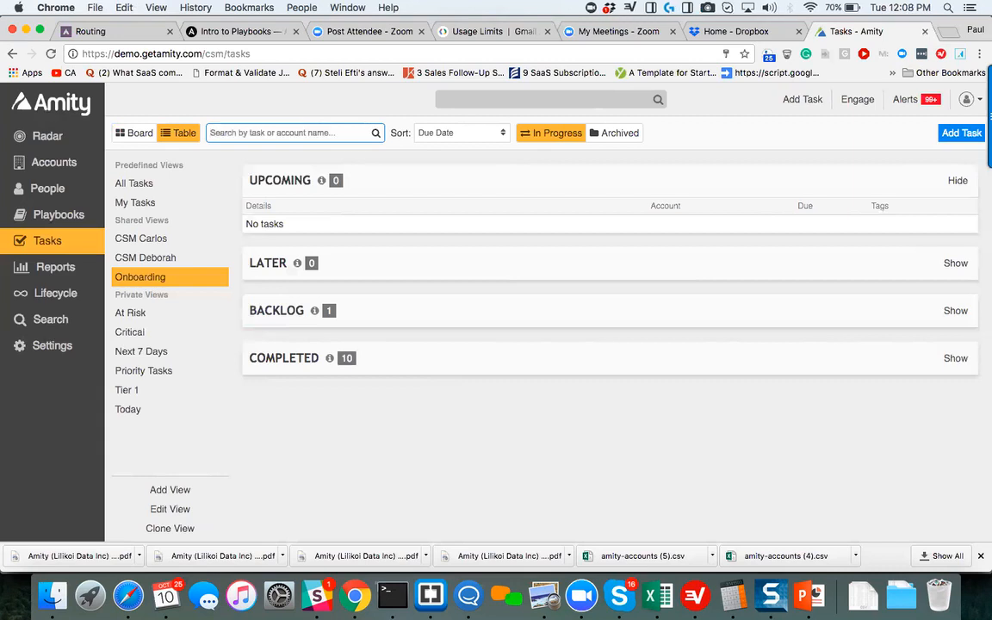
pyautogui.write('B')
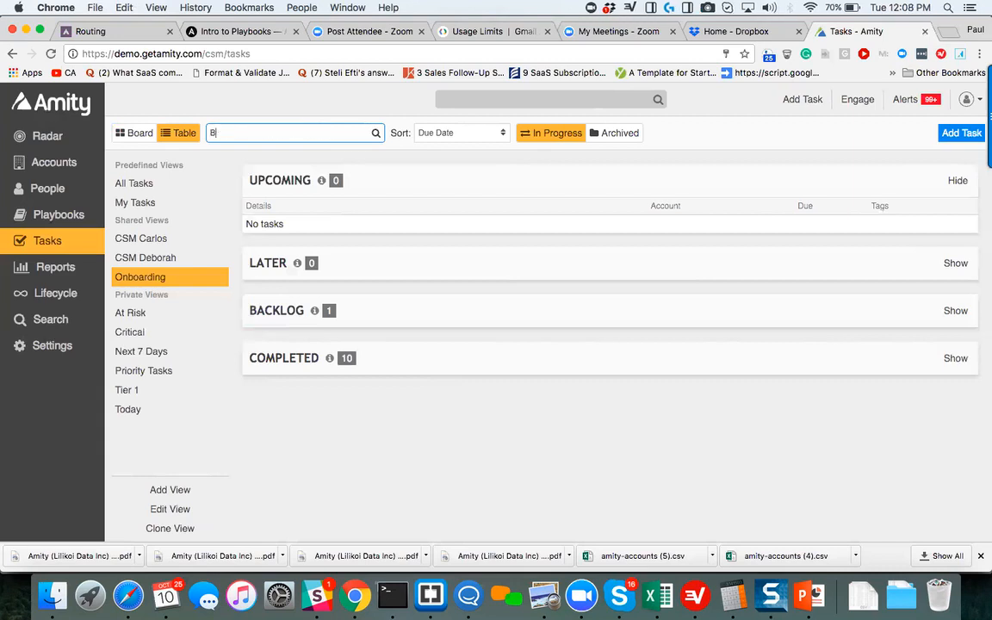
pyautogui.press('BackSpace')
pyautogui.write('C')
pyautogui.click(375, 134)
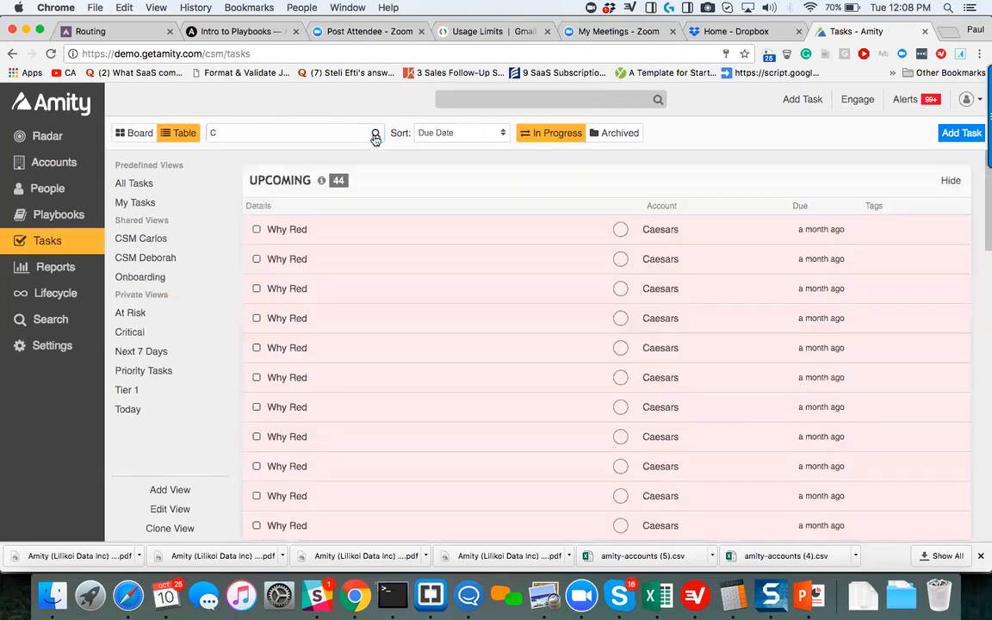
pyautogui.scroll(-2, 359, 293)
pyautogui.scroll(-3, 359, 308)
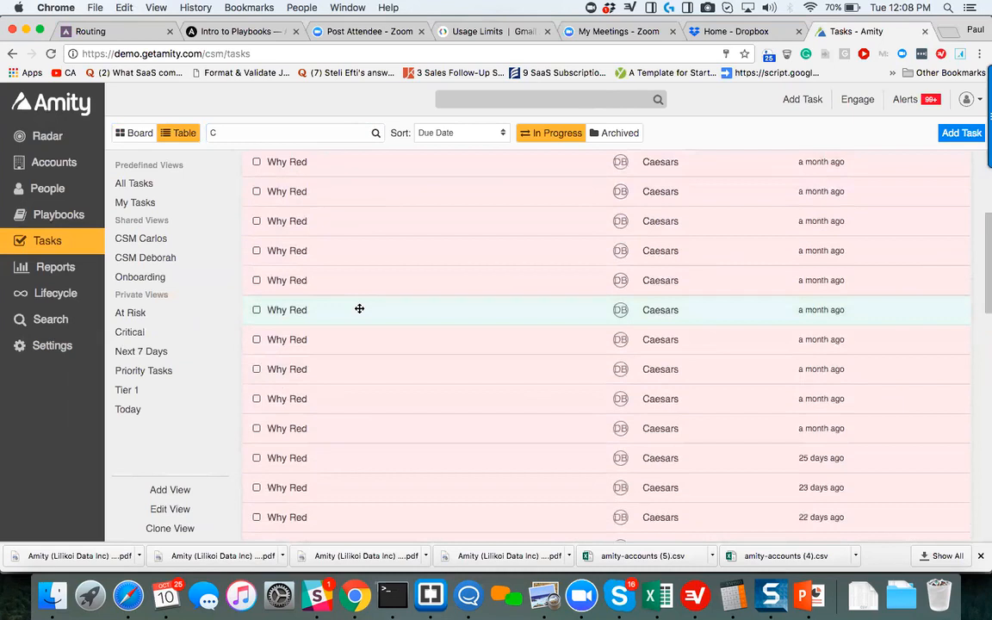
pyautogui.scroll(5, 359, 309)
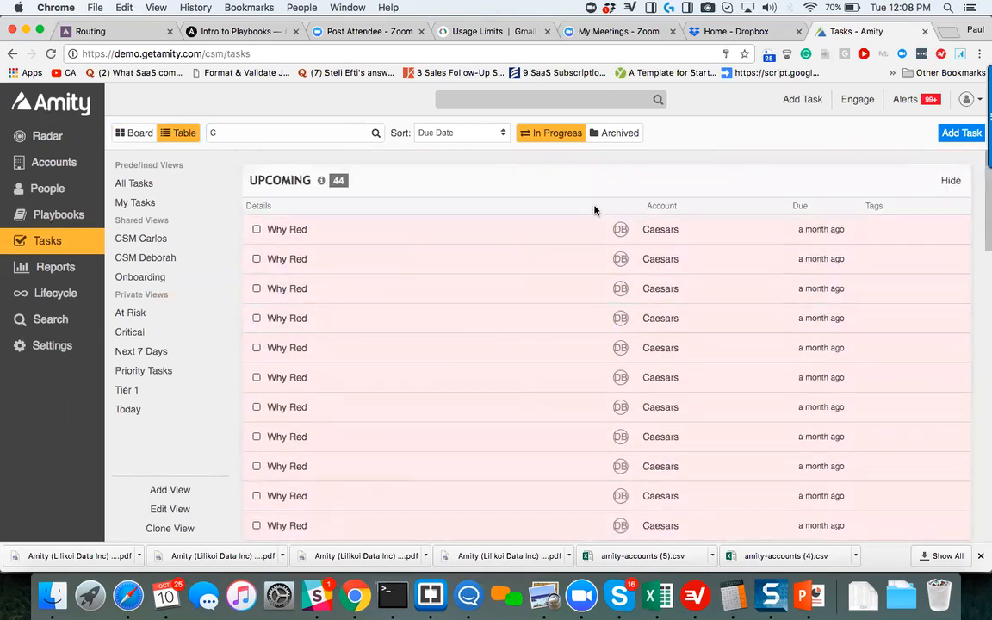
# Clear the task search and display the All Tasks view as a board.
pyautogui.click(215, 132)
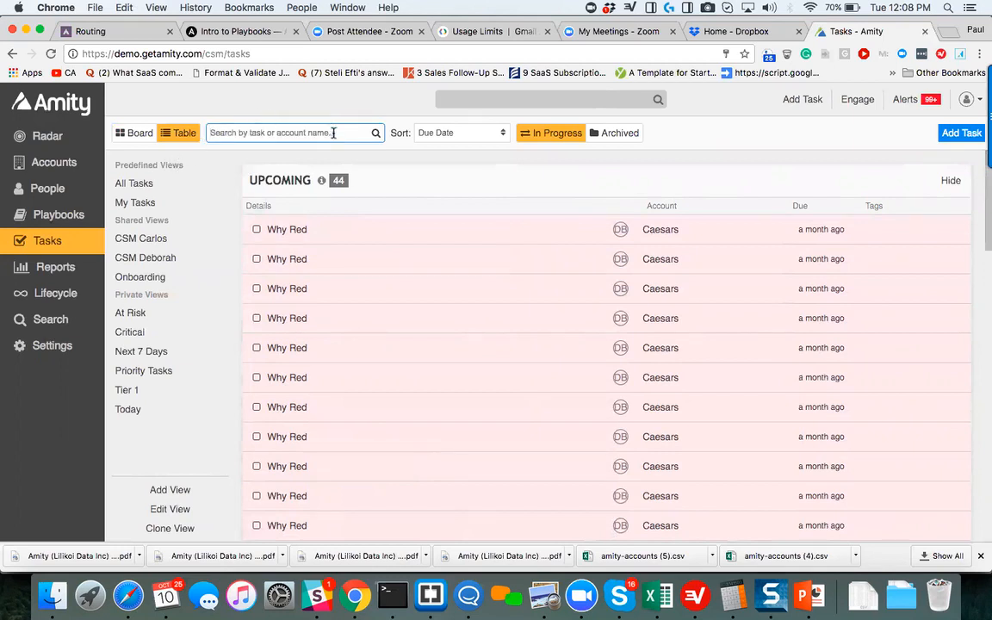
pyautogui.press('Return')
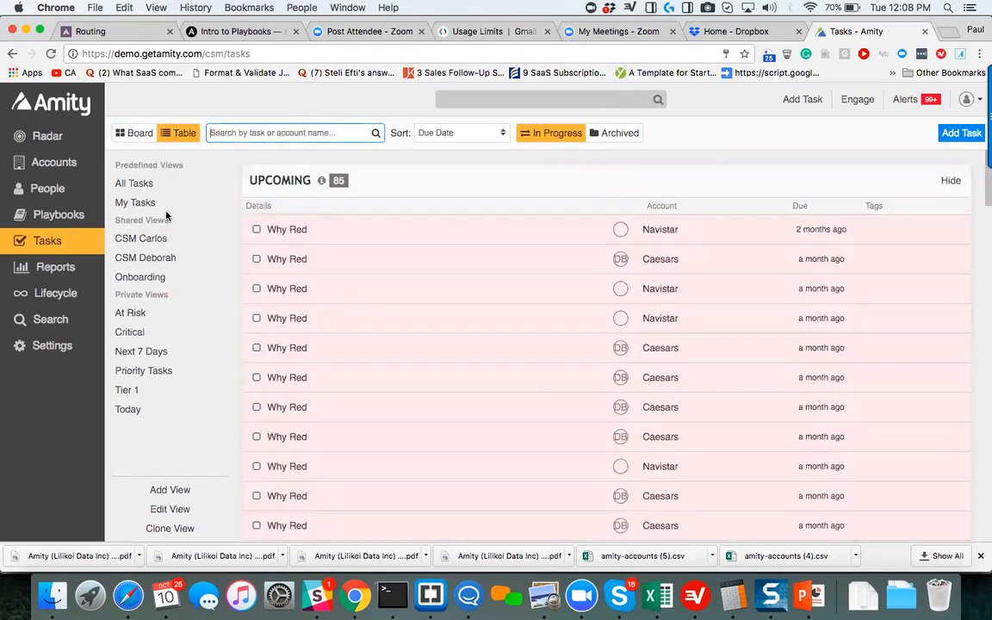
pyautogui.click(141, 185)
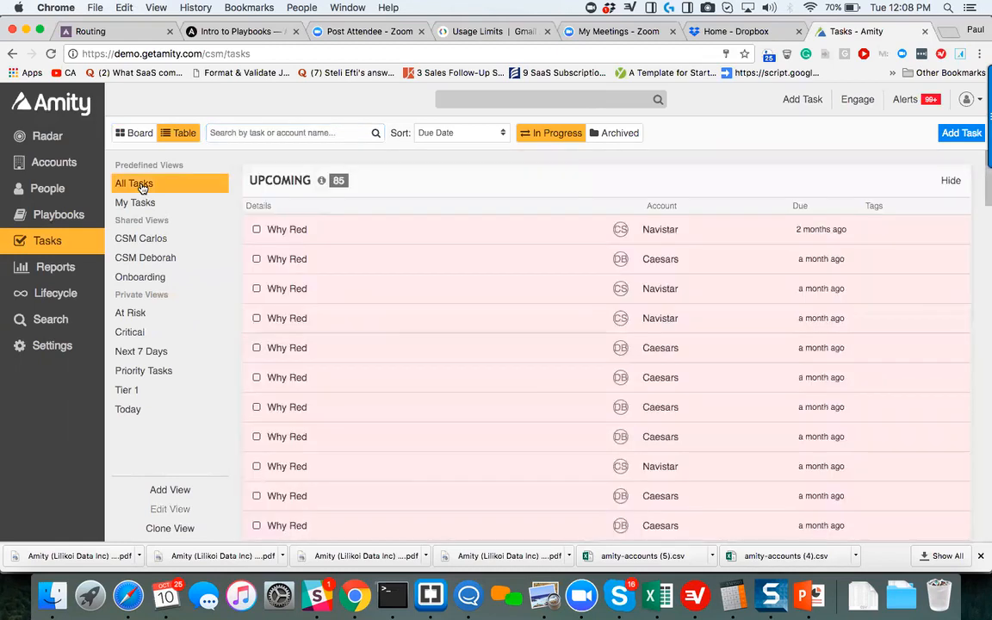
pyautogui.click(136, 134)
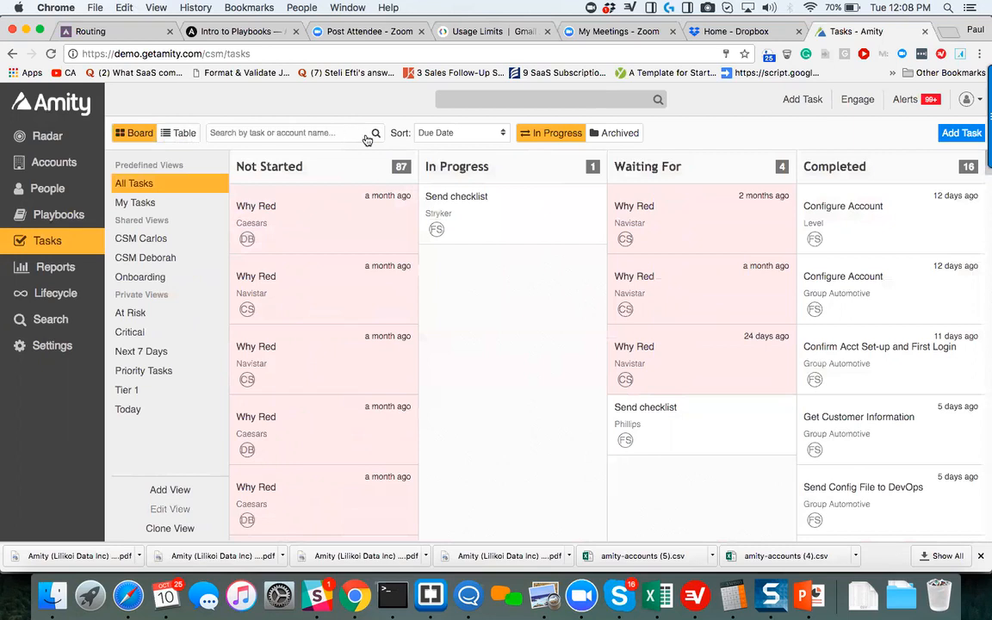
# In the My Tasks view, move the Transactions Above Target task from Not Started to In Progress.
pyautogui.click(145, 205)
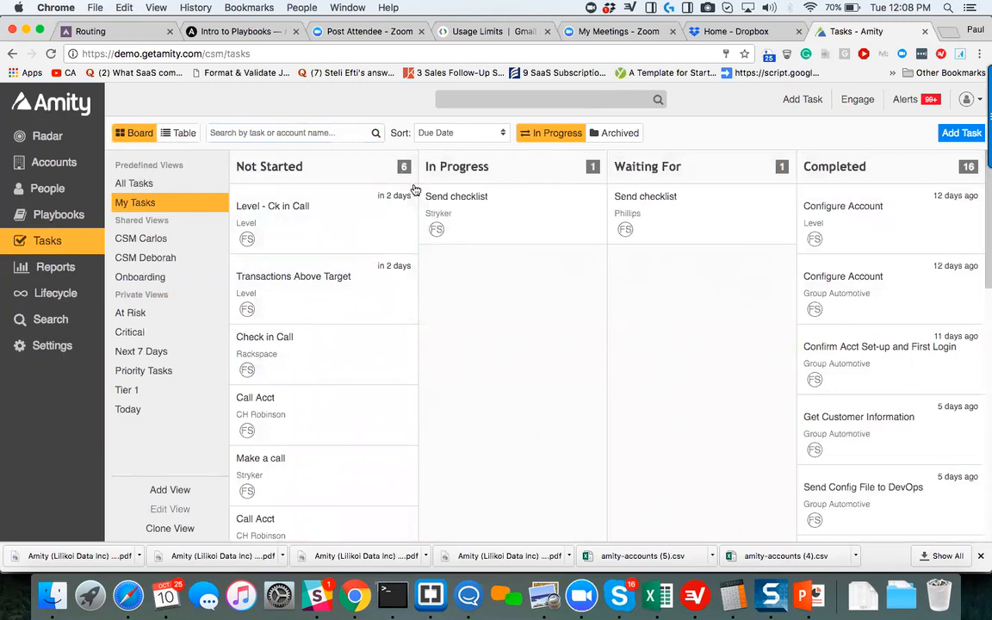
pyautogui.scroll(2, 563, 373)
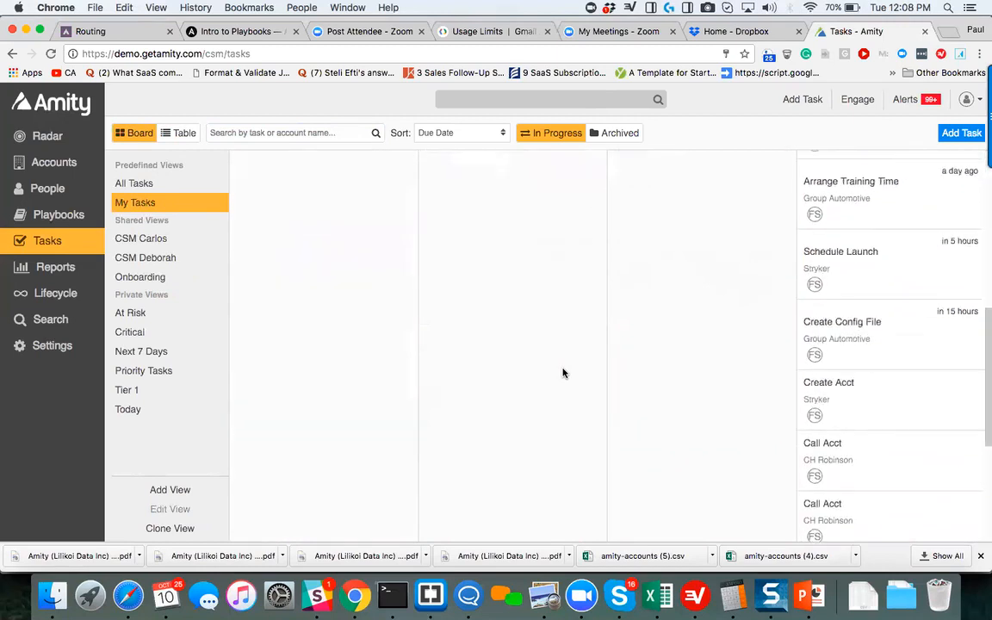
pyautogui.moveTo(381, 299); pyautogui.dragTo(531, 299)
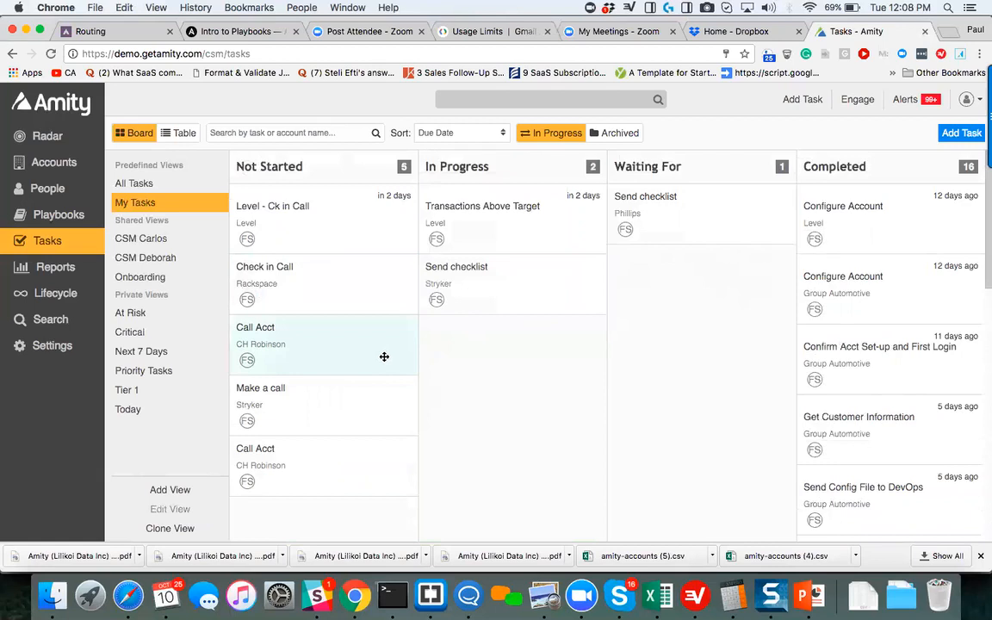
pyautogui.scroll(-3, 386, 354)
pyautogui.scroll(3, 385, 359)
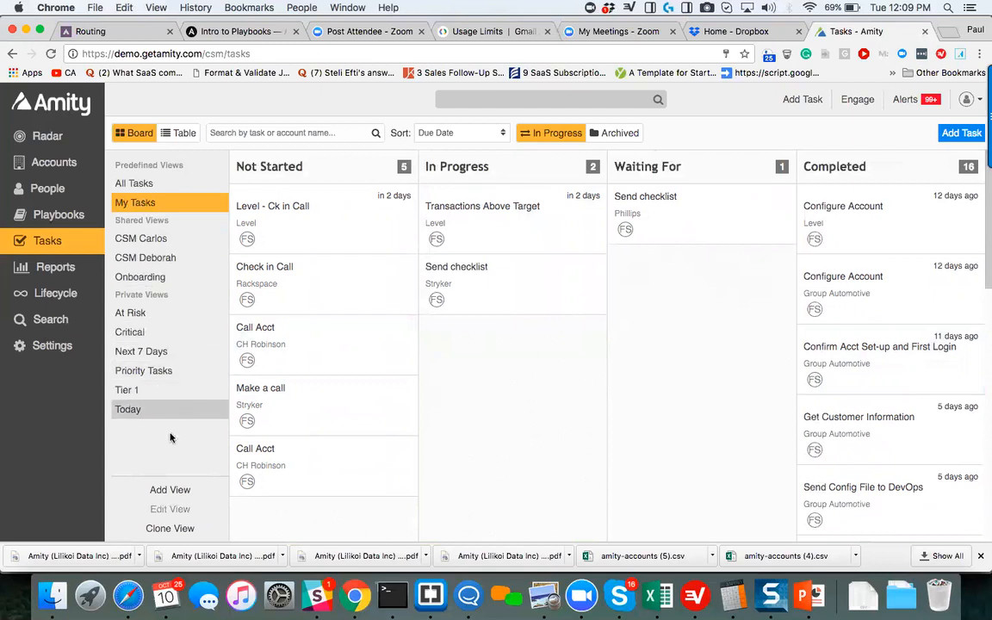
# Display the tasks of the private Next 7 Days view.
pyautogui.click(141, 351)
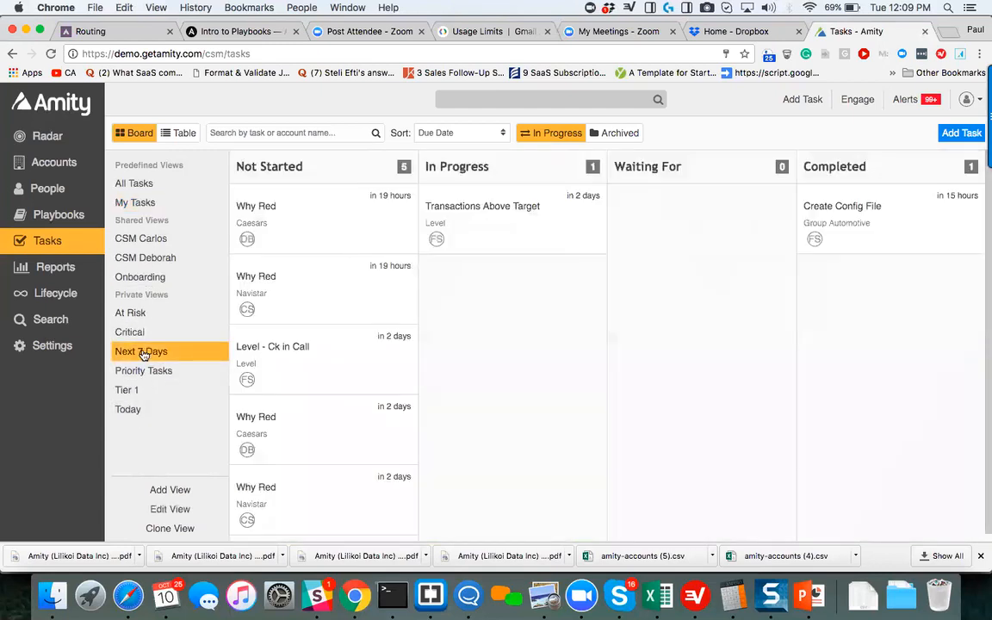
# Display the private Today view and the shared Onboarding view, and inspect the Onboarding view's filter settings without changing them.
pyautogui.click(131, 411)
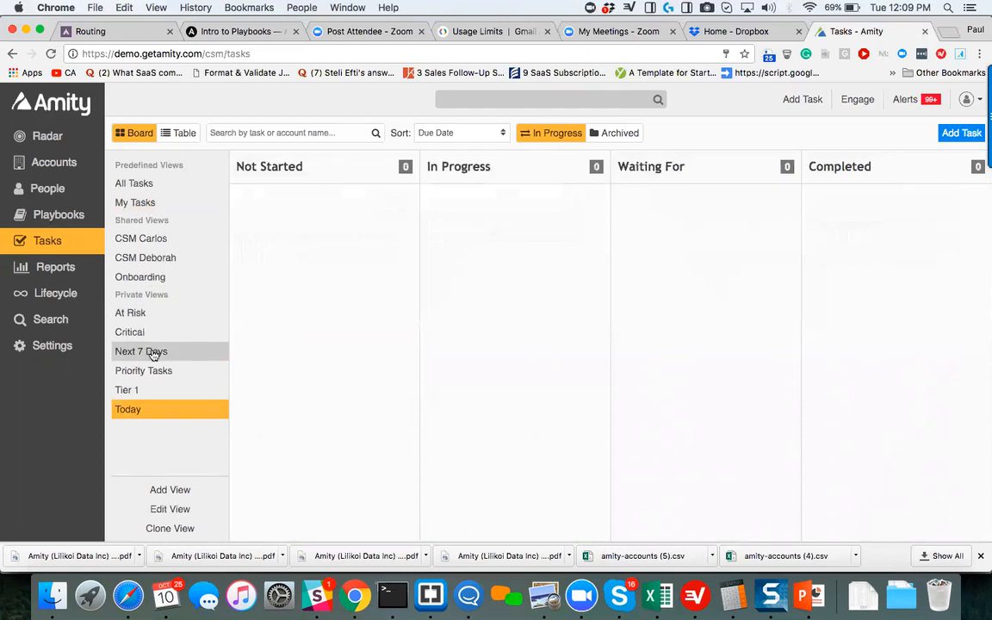
pyautogui.click(145, 278)
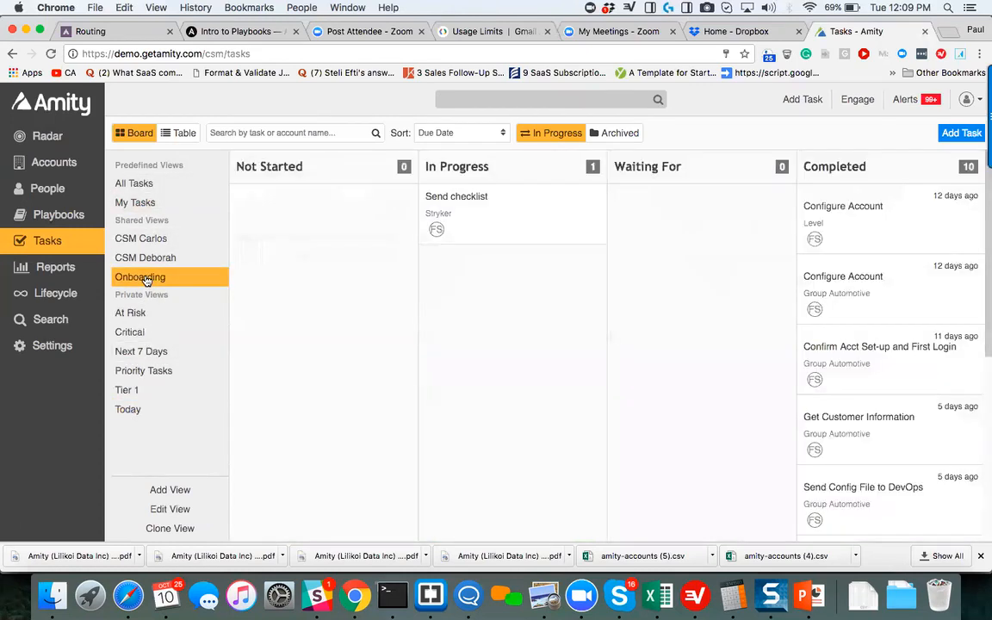
pyautogui.click(172, 510)
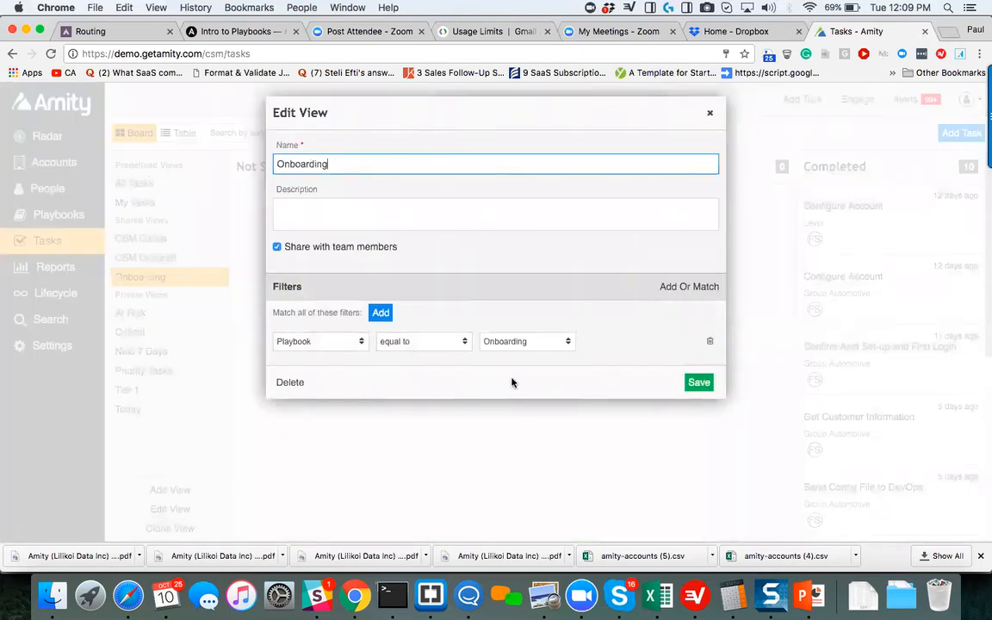
pyautogui.click(712, 112)
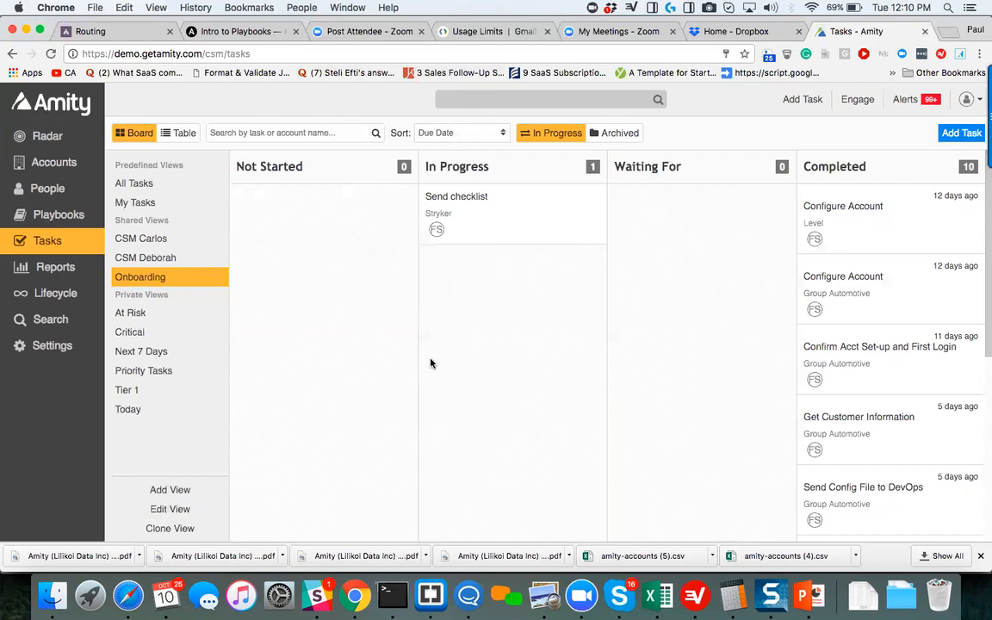
# Start a new task titled "Prepare for Training Webinar", due 2017-10-10 and assigned to David Bowie.
pyautogui.click(963, 133)
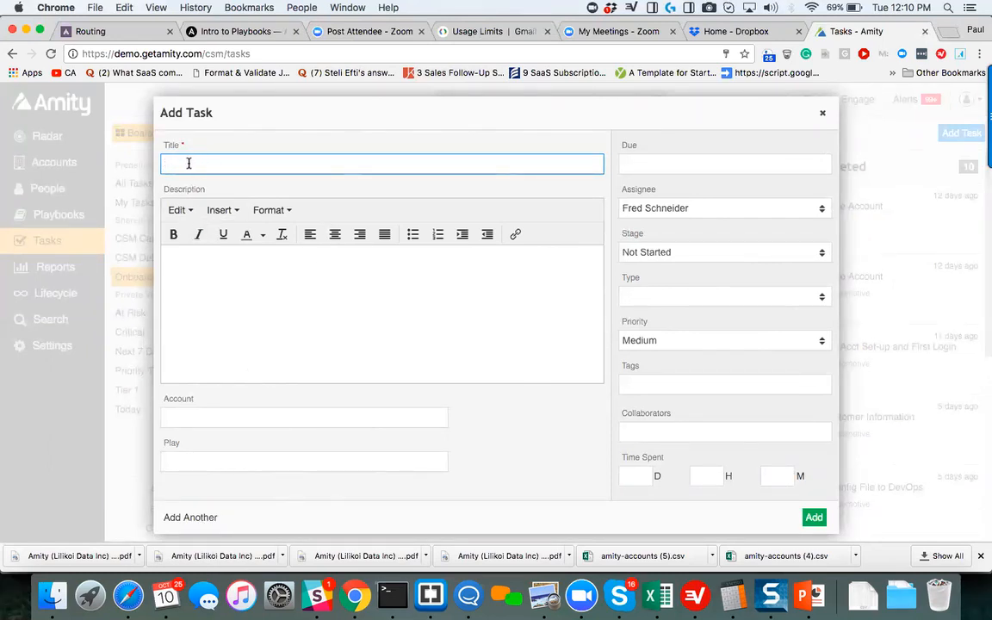
pyautogui.write('Prepare for Training Webinar')
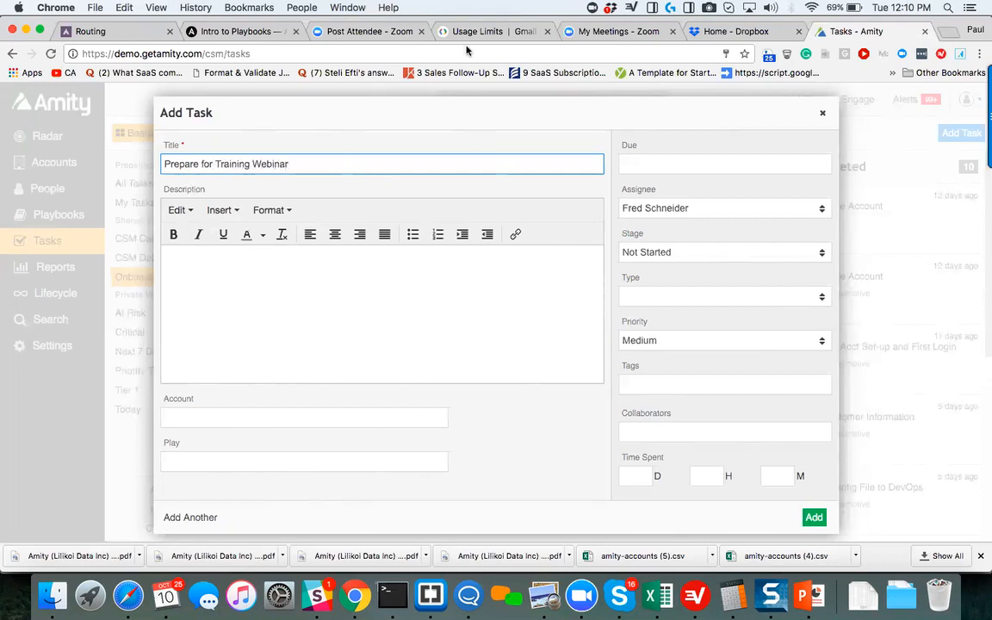
pyautogui.click(632, 163)
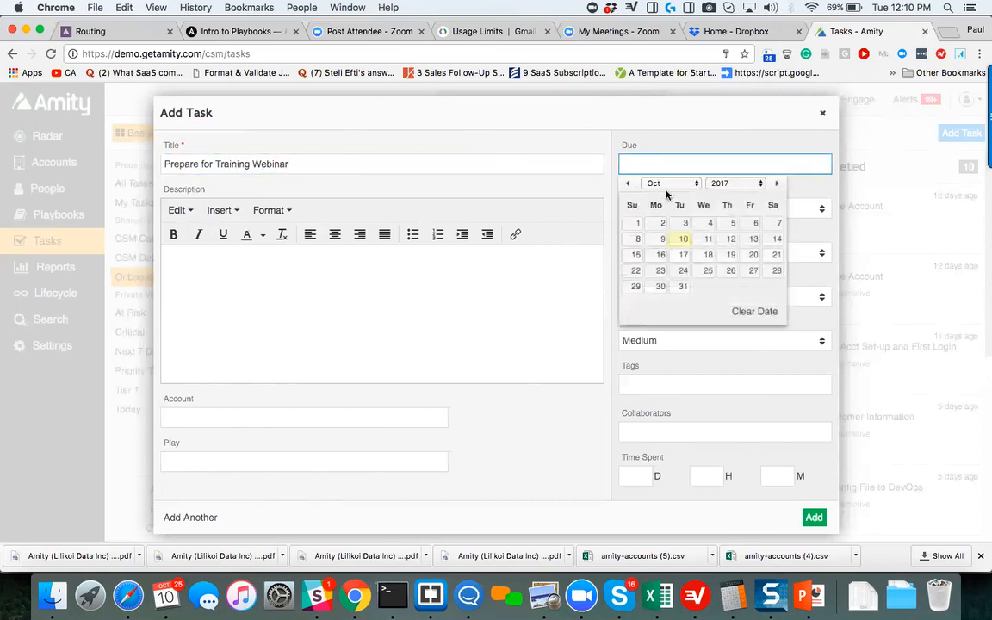
pyautogui.click(683, 239)
pyautogui.click(686, 214)
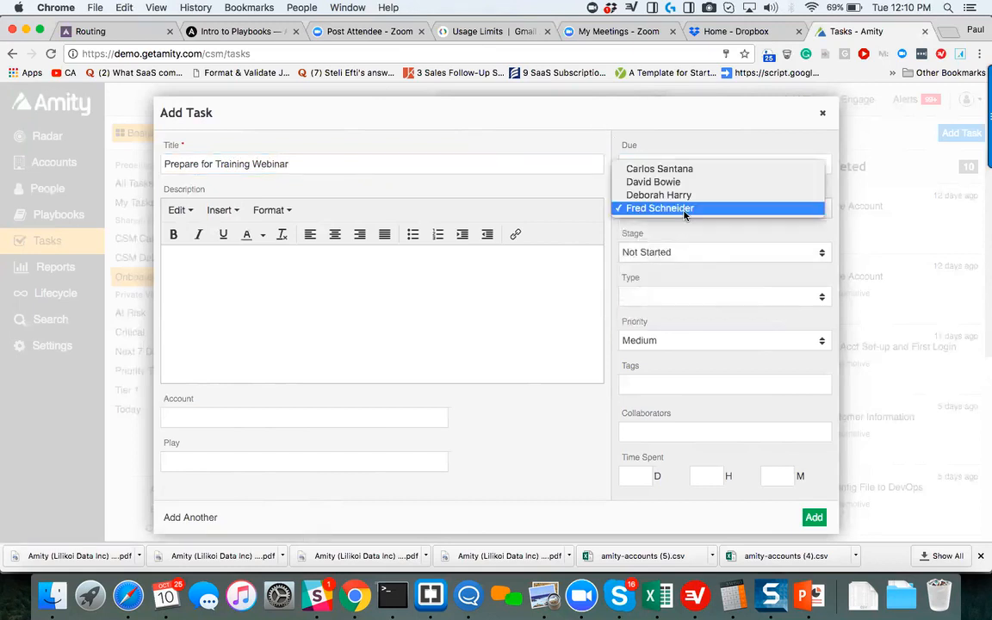
pyautogui.click(686, 183)
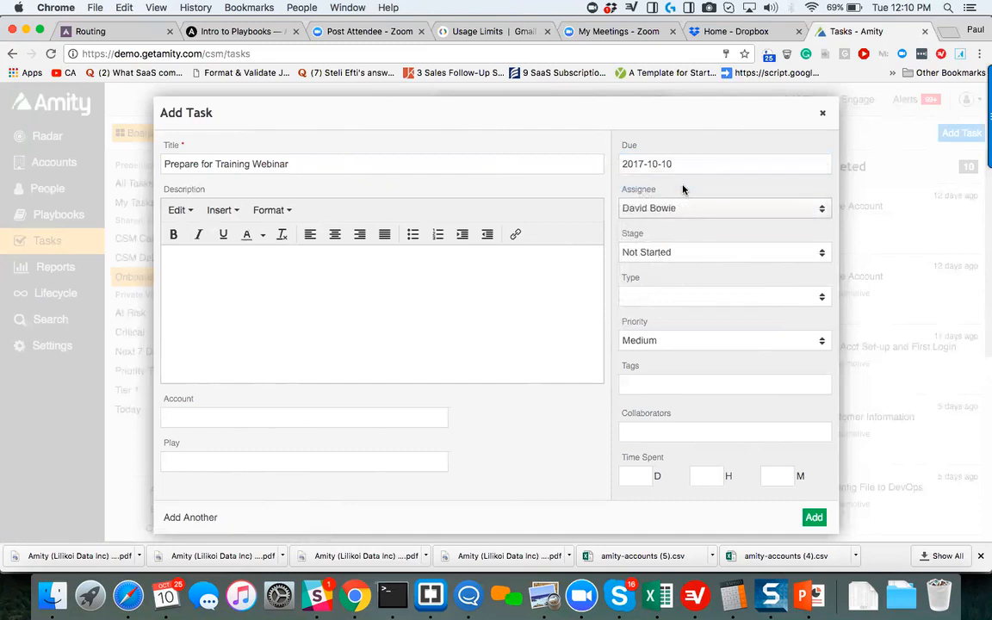
# Link the new task to the Altria Group account.
pyautogui.click(343, 337)
pyautogui.click(247, 420)
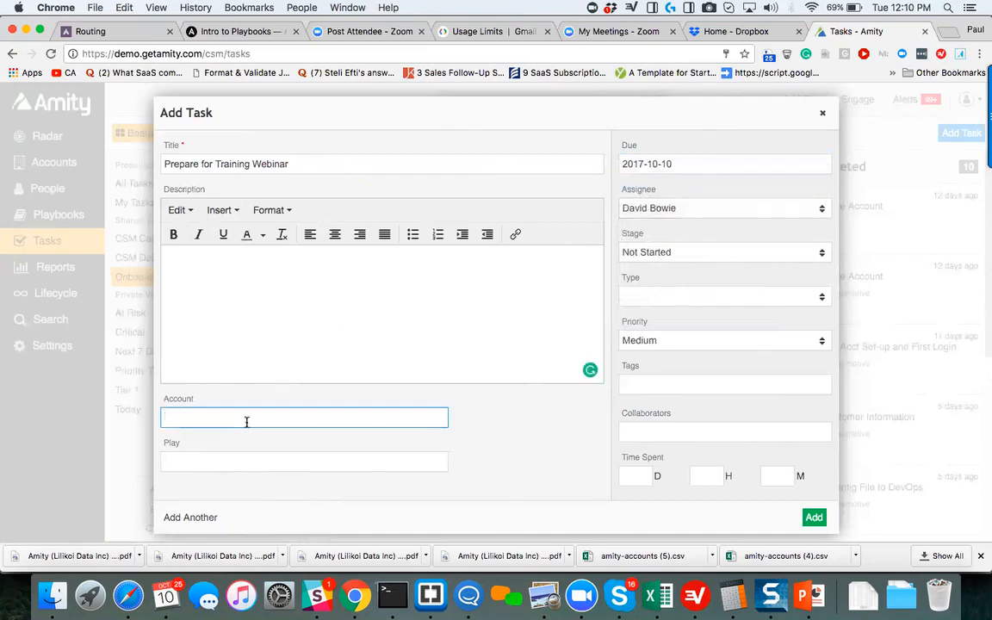
pyautogui.write('Altria Group')
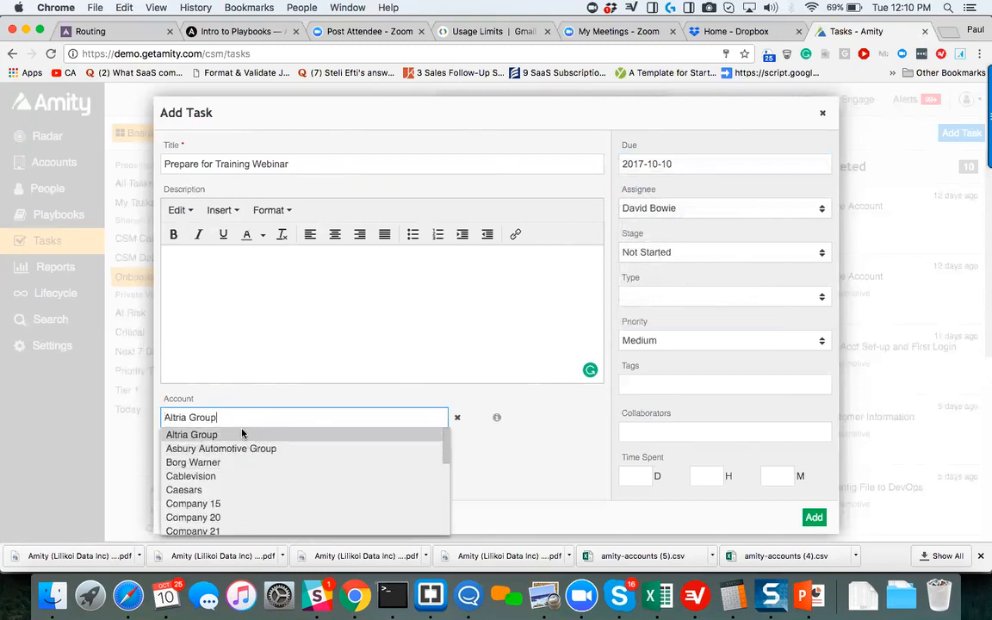
pyautogui.click(242, 434)
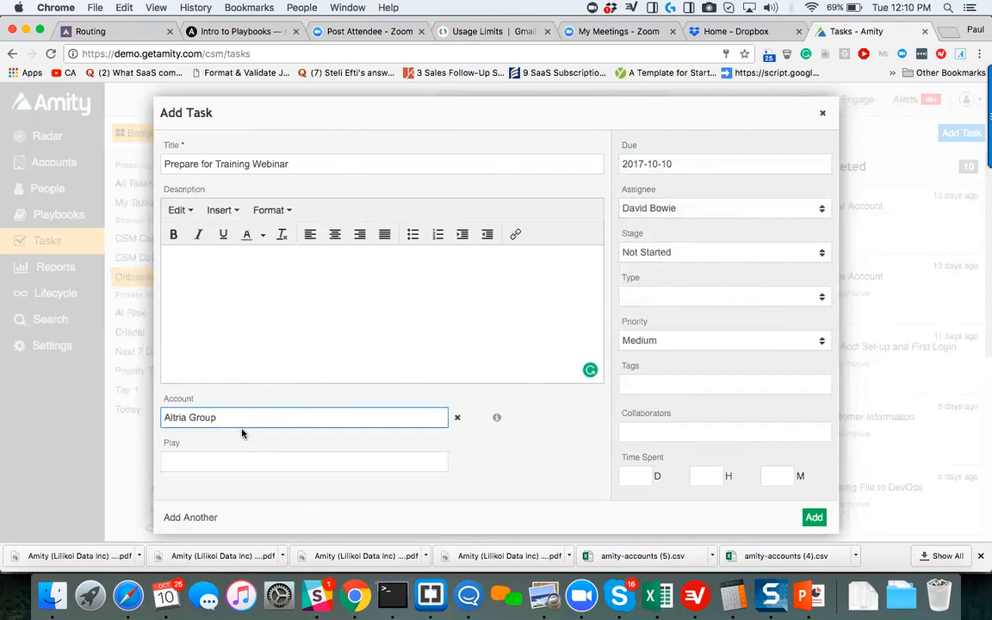
pyautogui.click(396, 282)
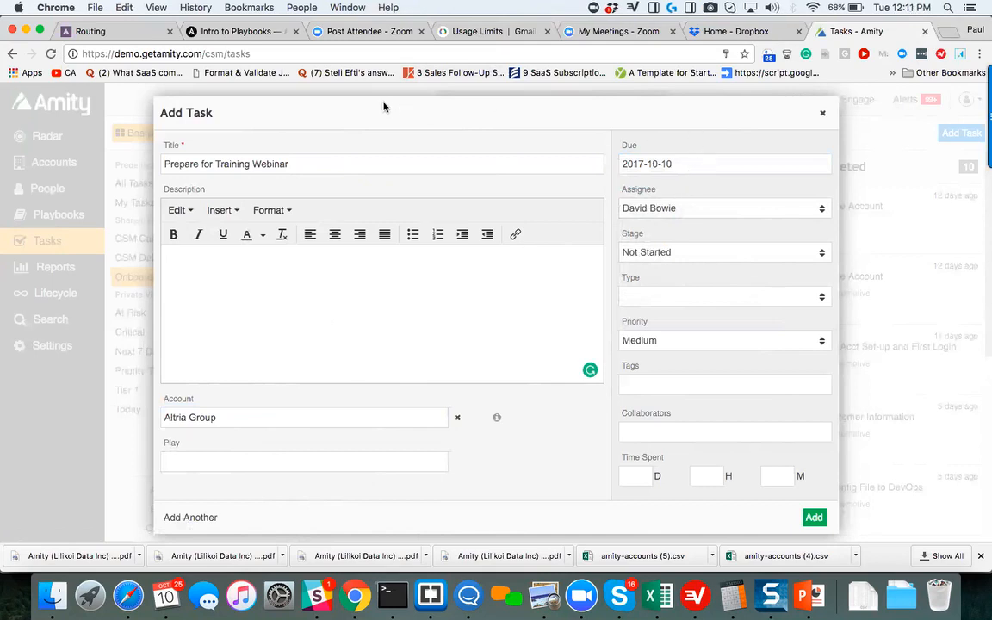
# Set the new task's type to Trial and its stage to In Progress.
pyautogui.click(679, 298)
pyautogui.scroll(-3, 677, 330)
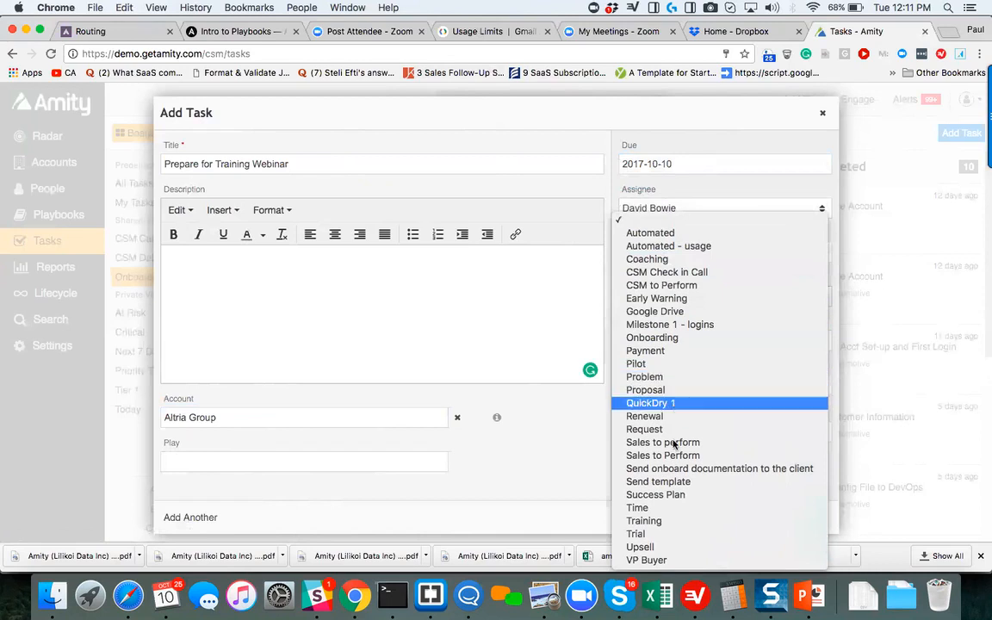
pyautogui.click(659, 534)
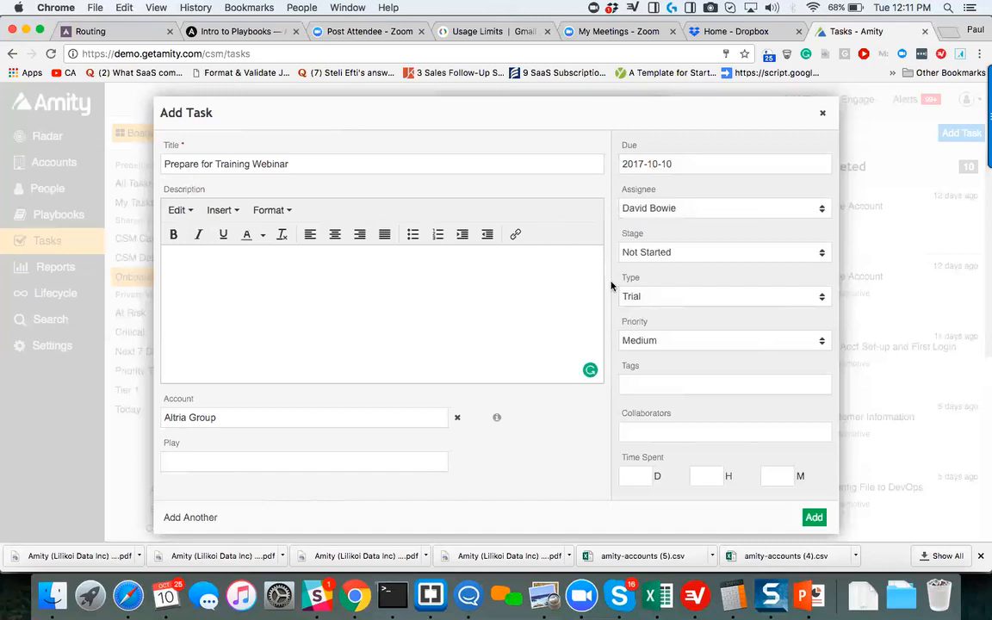
pyautogui.click(674, 251)
pyautogui.click(675, 252)
pyautogui.click(672, 252)
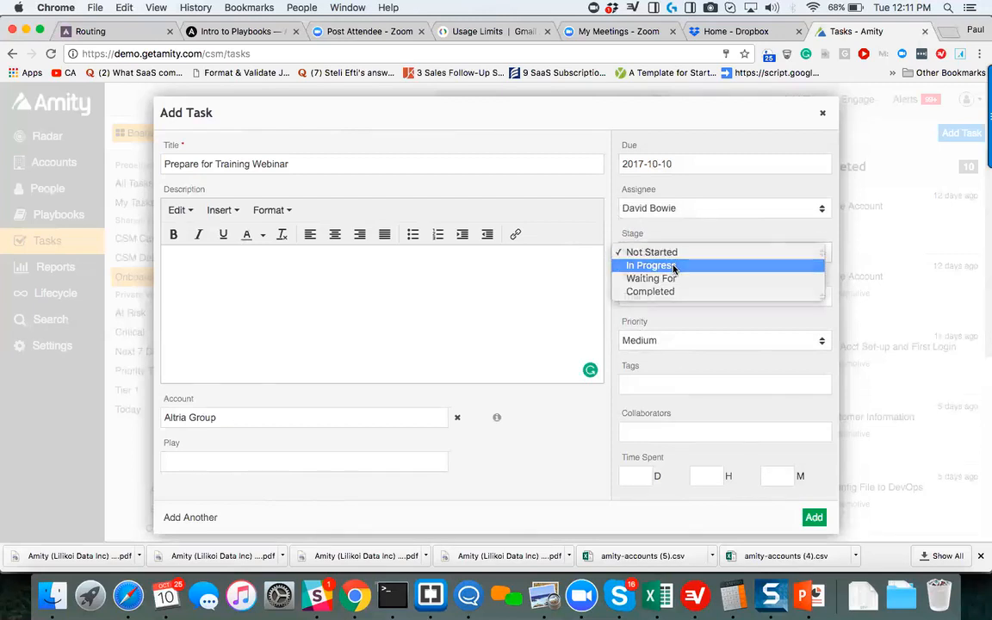
pyautogui.click(674, 266)
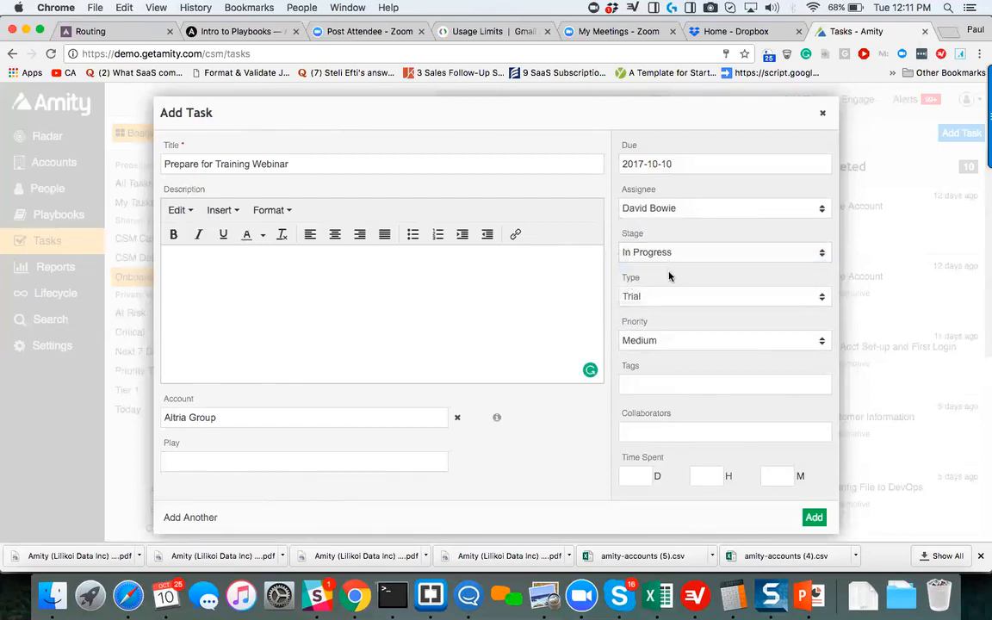
# Tag the new task "late", include Carlos Santana as a collaborator, and save the task.
pyautogui.click(652, 385)
pyautogui.write('late')
pyautogui.press('Return')
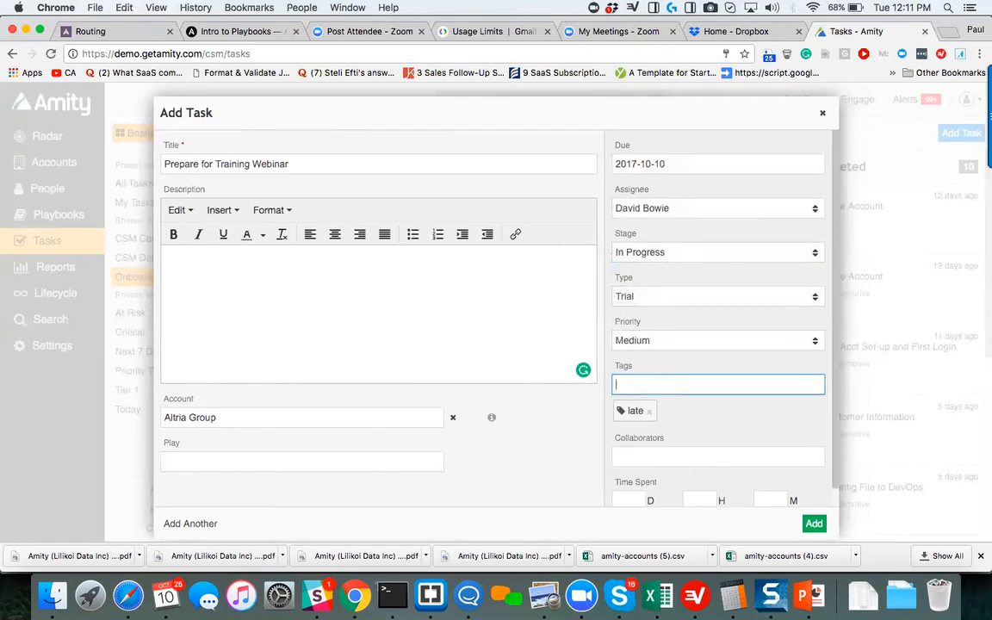
pyautogui.scroll(-1, 709, 417)
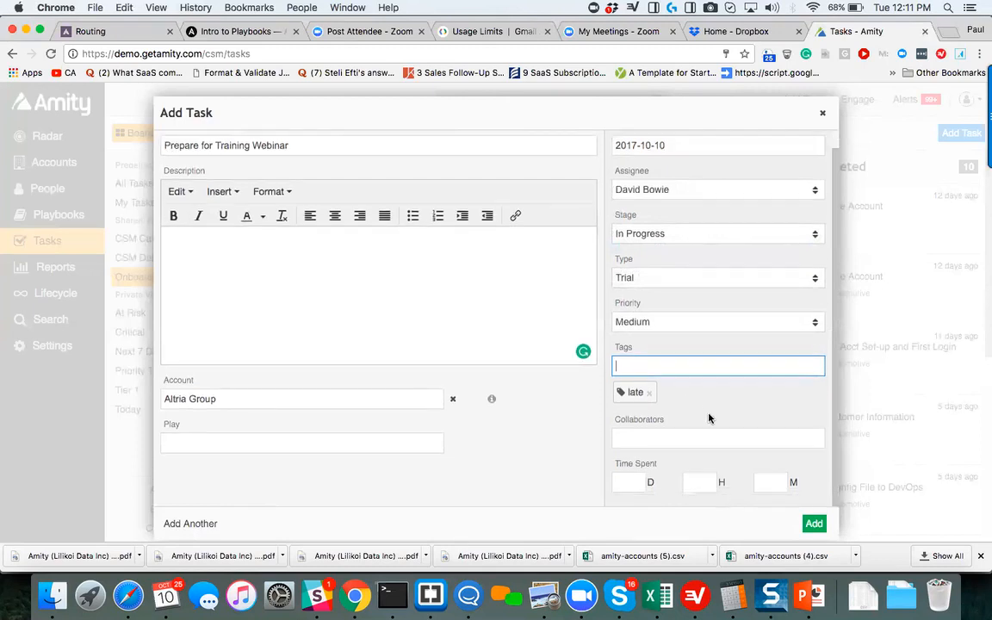
pyautogui.click(653, 440)
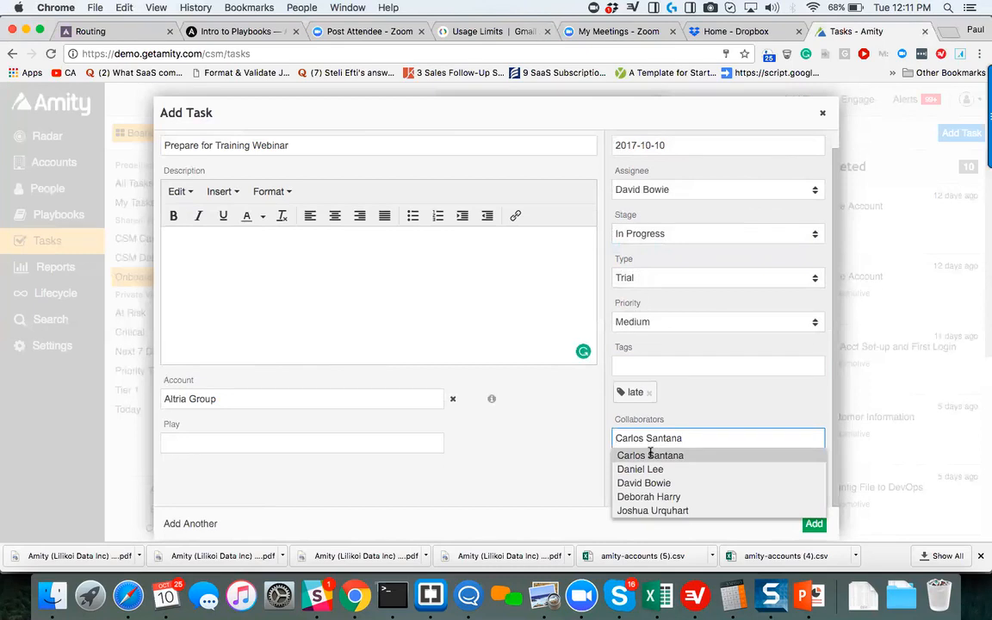
pyautogui.click(650, 455)
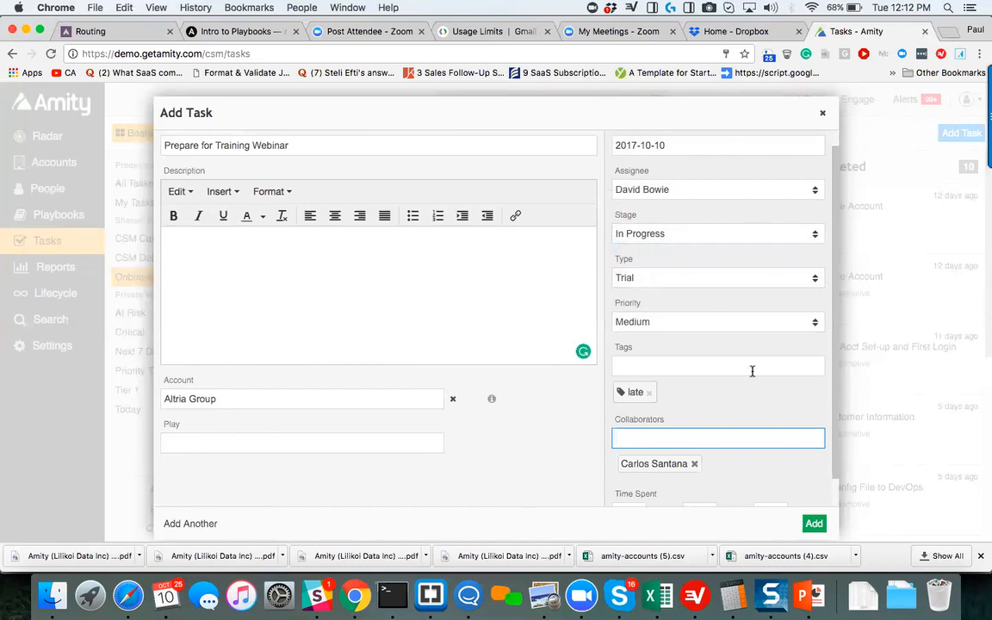
pyautogui.click(815, 524)
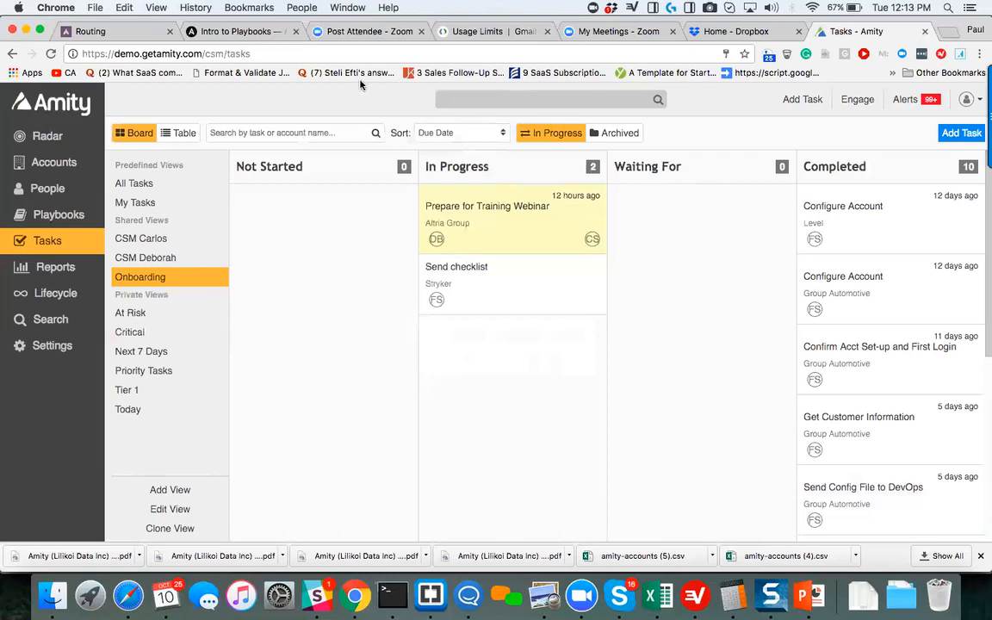
pyautogui.scroll(-2, 654, 341)
pyautogui.scroll(2, 654, 341)
pyautogui.click(962, 133)
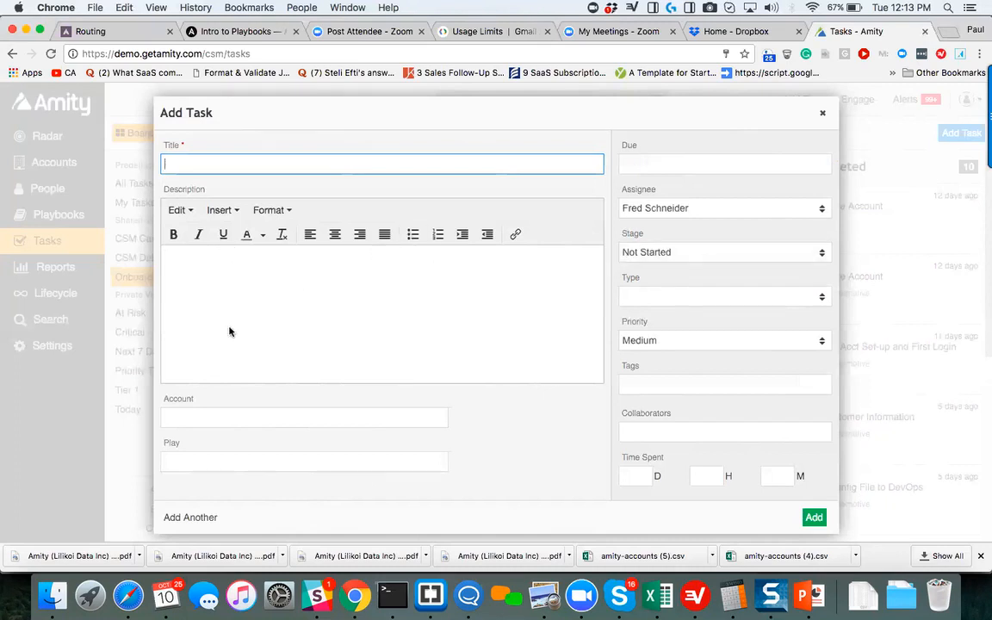
pyautogui.click(825, 116)
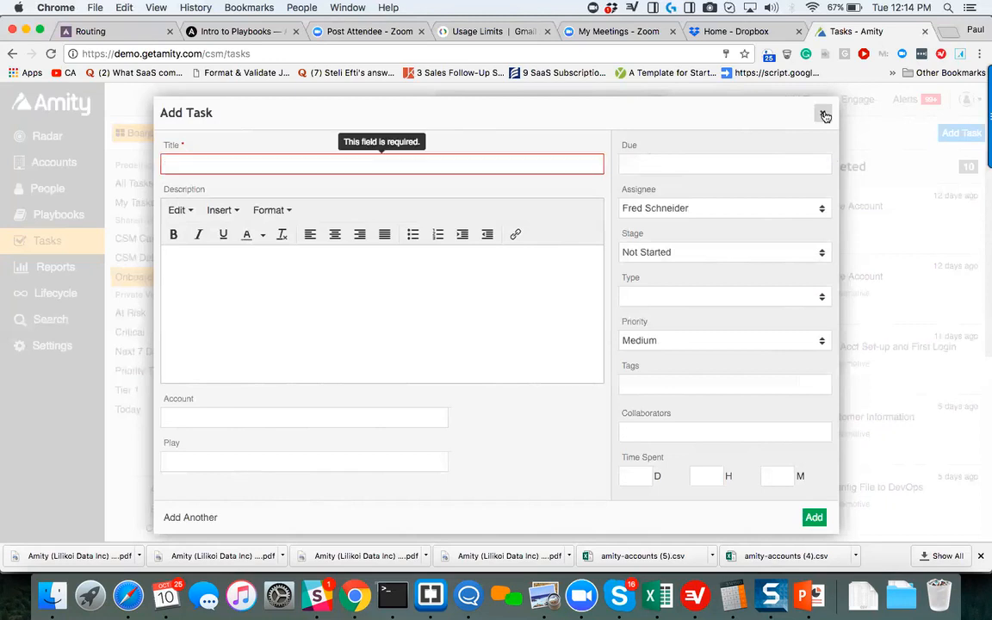
pyautogui.click(824, 116)
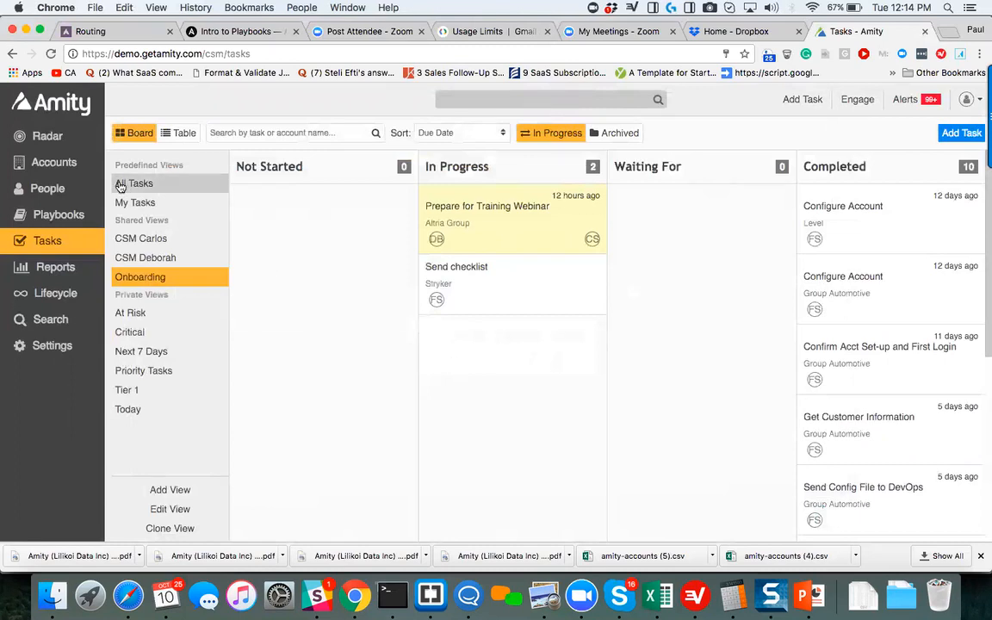
# Open the Rackspace account from the accounts list and display its tasks.
pyautogui.click(50, 162)
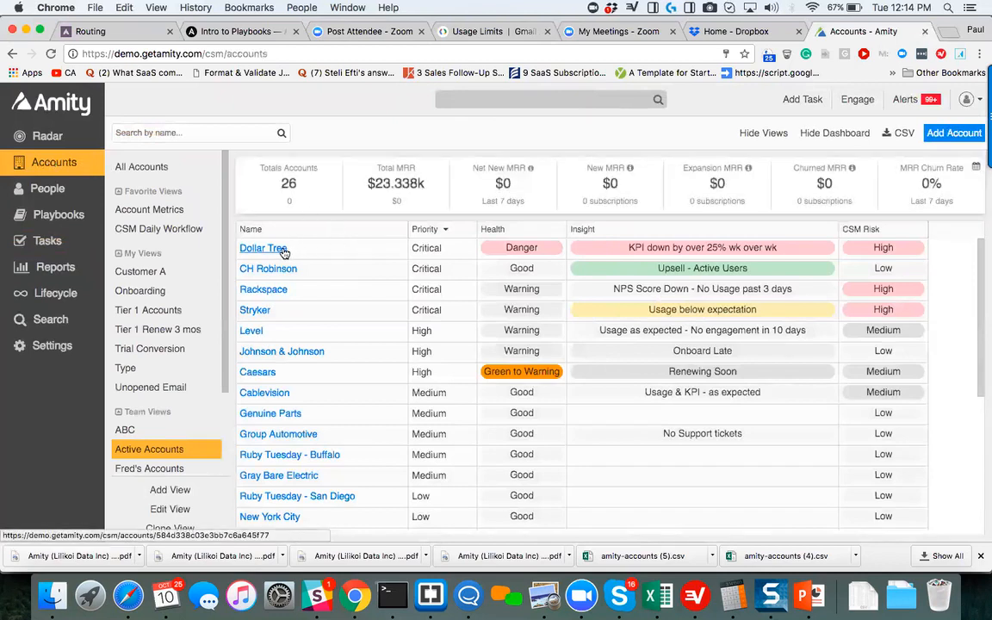
pyautogui.click(272, 291)
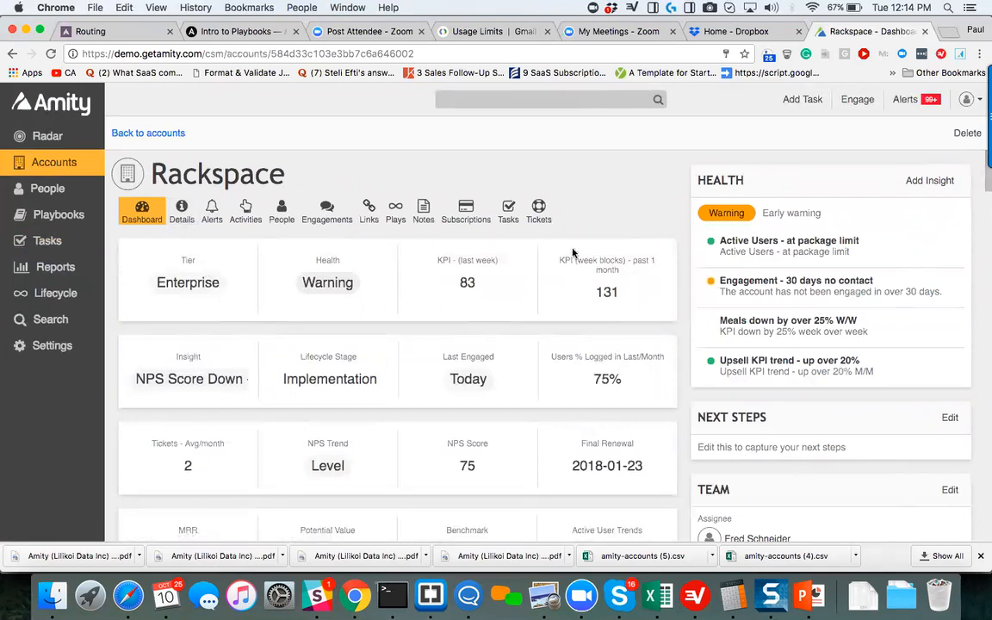
pyautogui.click(506, 210)
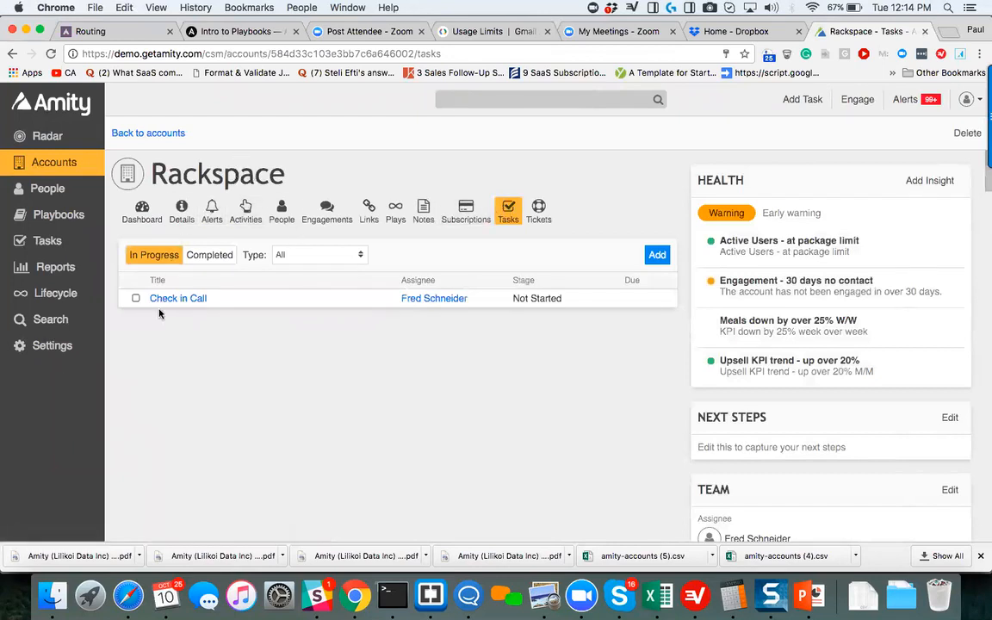
# Filter Rackspace's in-progress tasks by the Problem type, and restore the filter to all types.
pyautogui.click(301, 255)
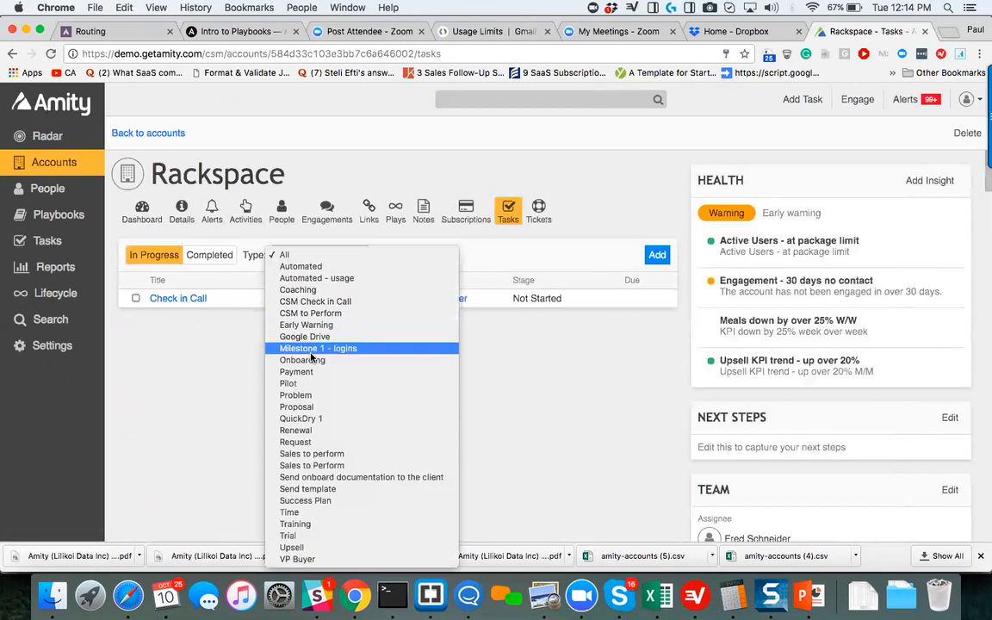
pyautogui.click(312, 395)
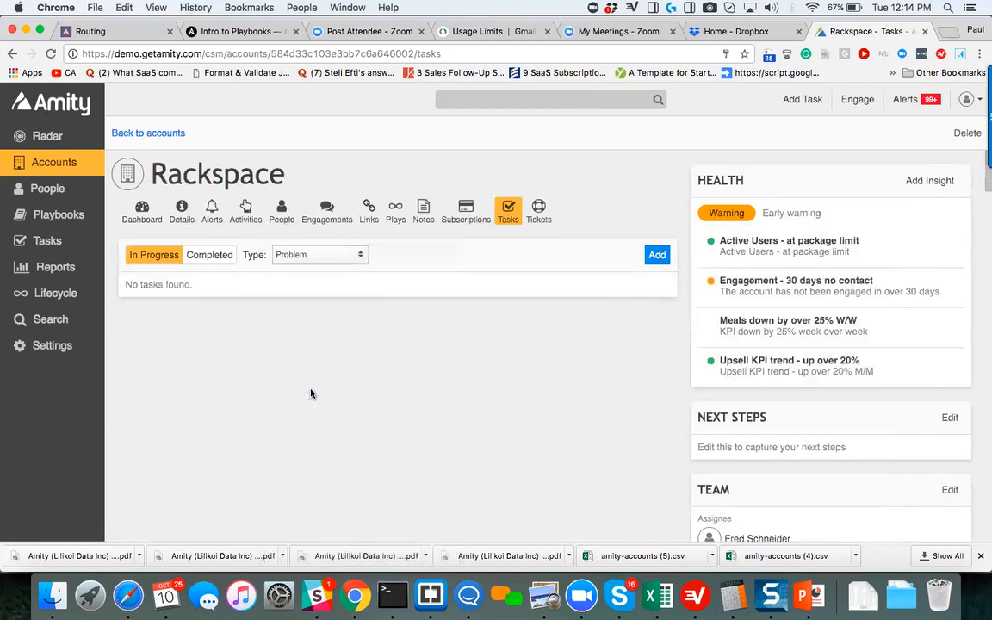
pyautogui.click(316, 255)
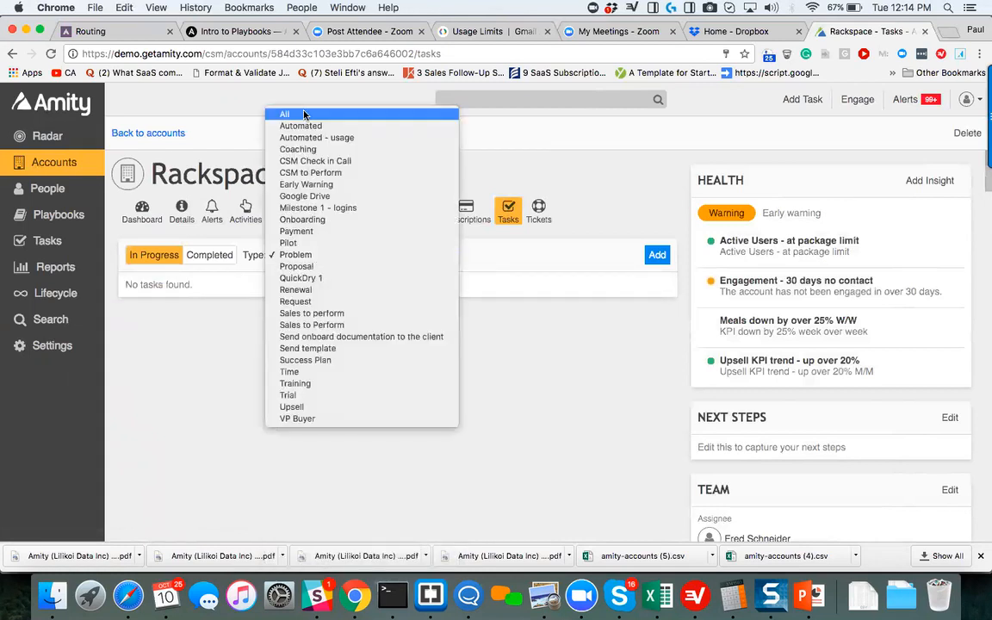
pyautogui.press('Escape')
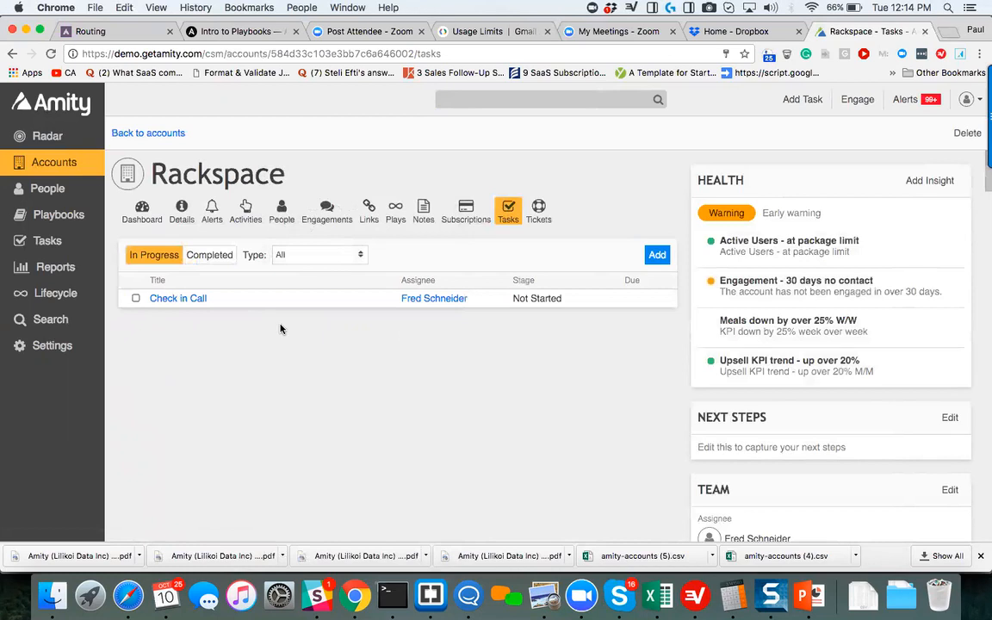
# Mark Rackspace's Check in Call task as completed.
pyautogui.click(135, 298)
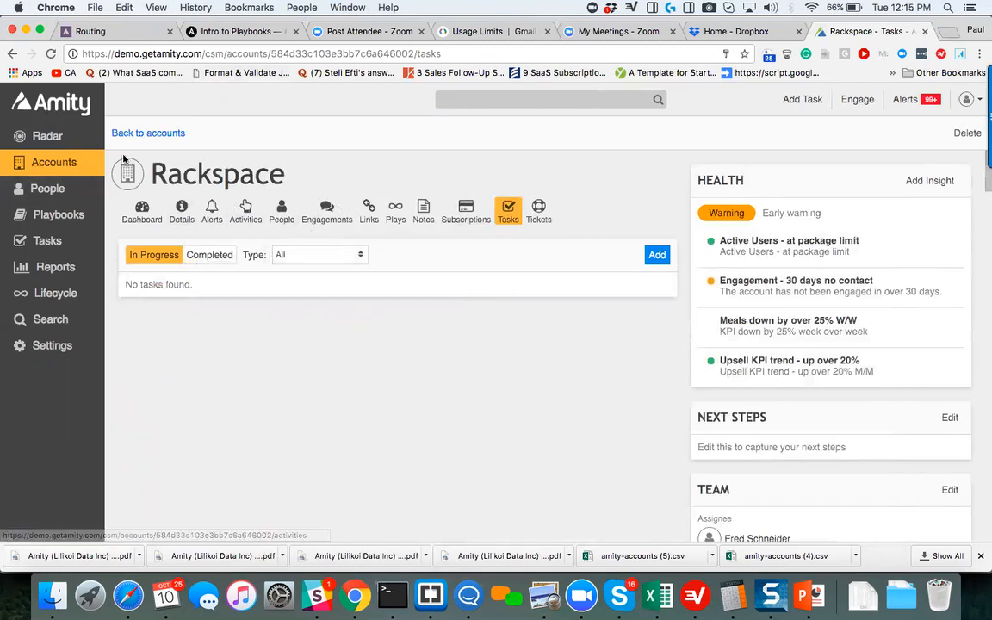
# Display the Onboarding playbook board and look across its stages from Welcome to Launch.
pyautogui.click(67, 215)
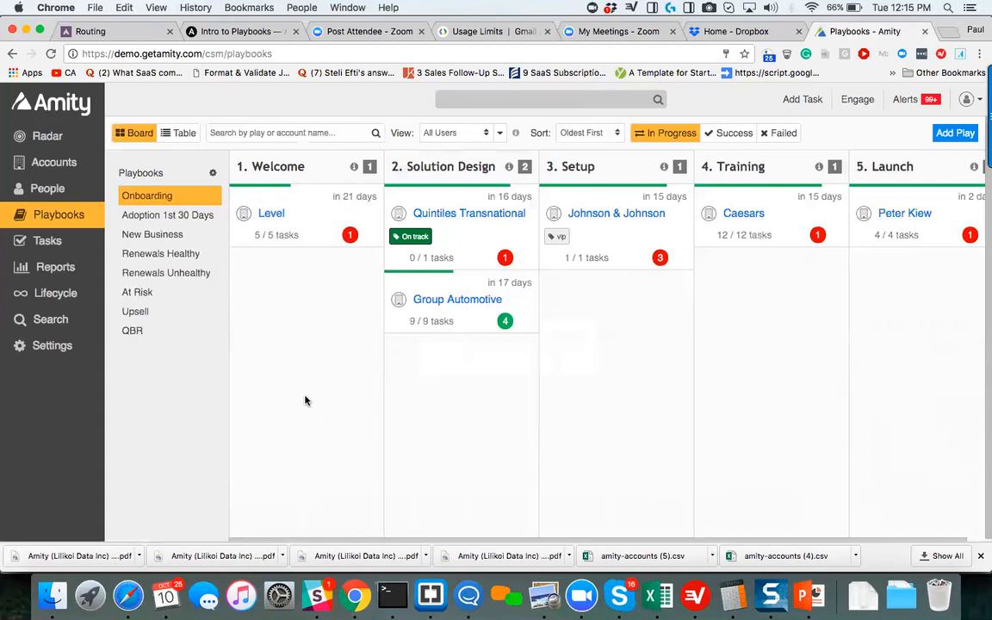
pyautogui.hscroll(1, 394, 442)
pyautogui.hscroll(-1, 394, 441)
pyautogui.hscroll(1, 905, 347)
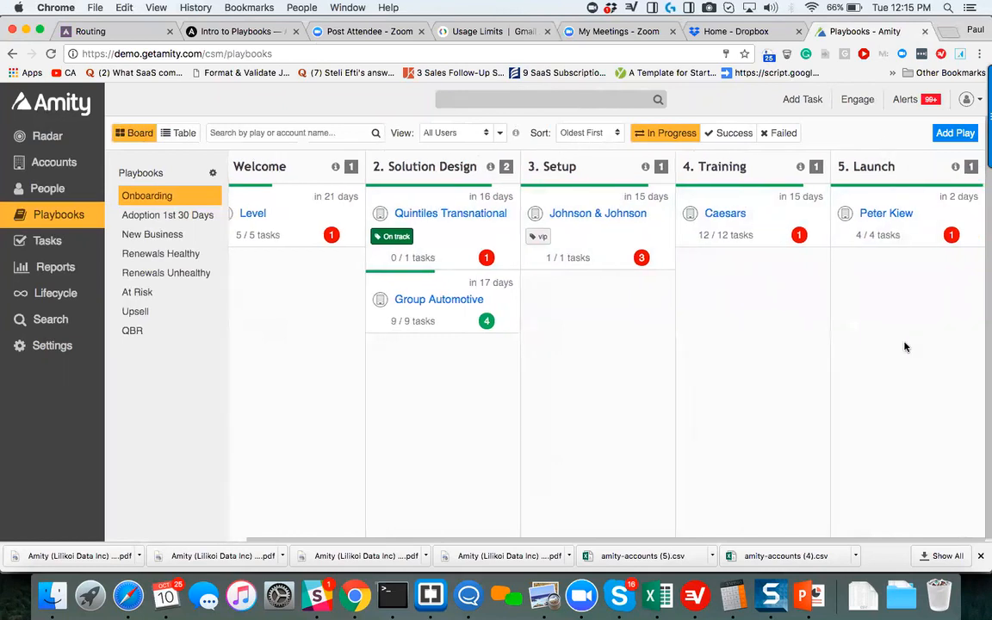
# Open the Quintiles Transnational play in the Solution Design stage, view its tasks, and close its details.
pyautogui.hscroll(-1, 905, 347)
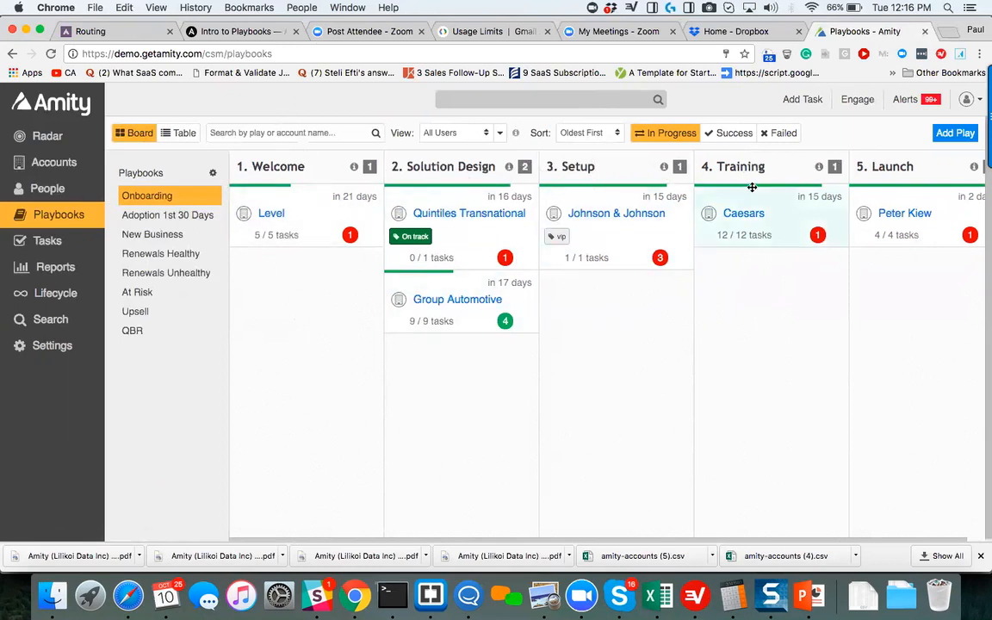
pyautogui.hscroll(2, 811, 308)
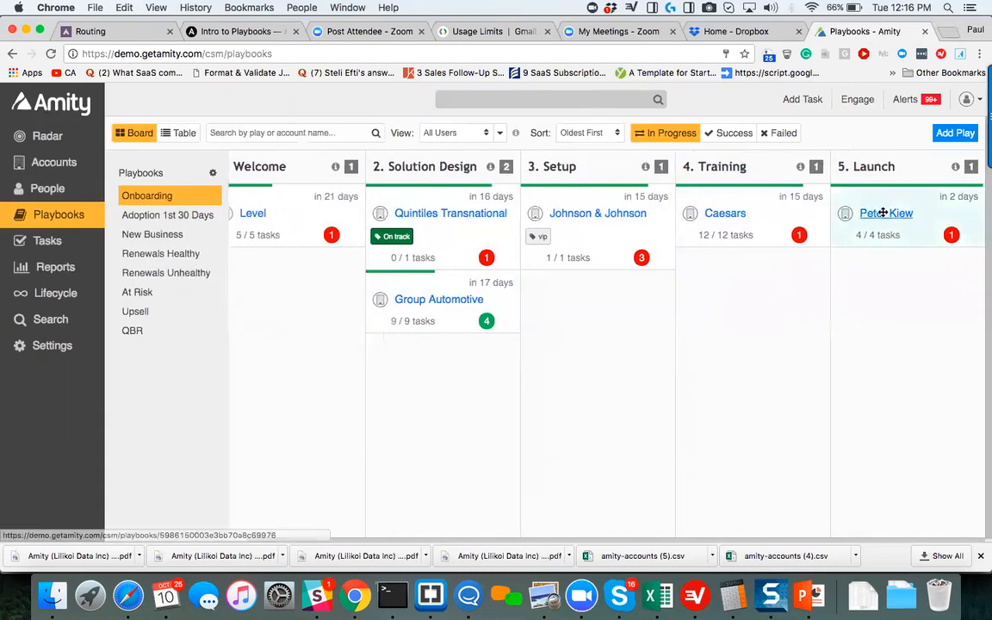
pyautogui.hscroll(-2, 857, 348)
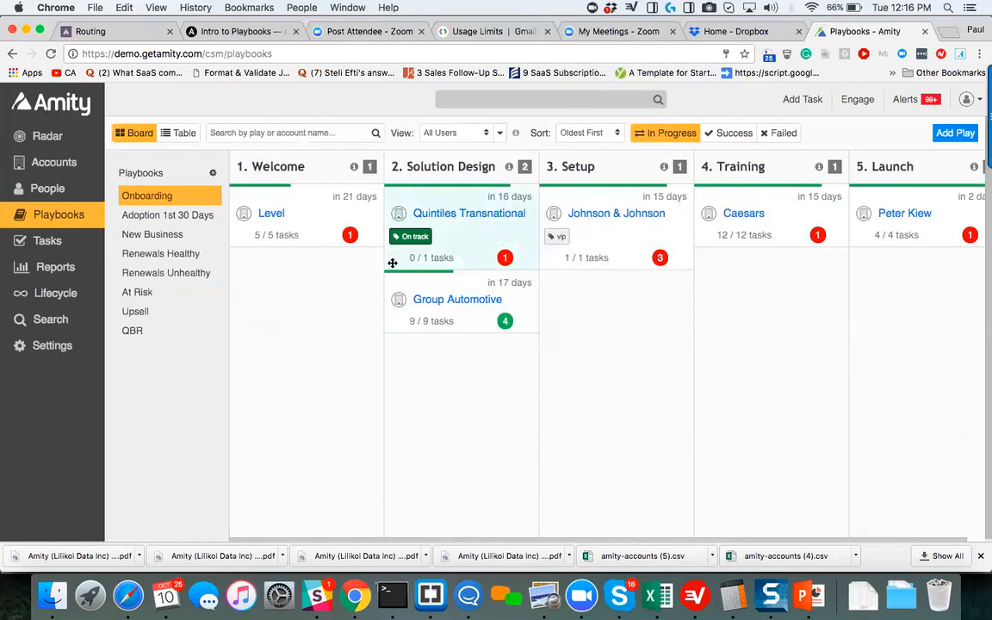
pyautogui.click(465, 242)
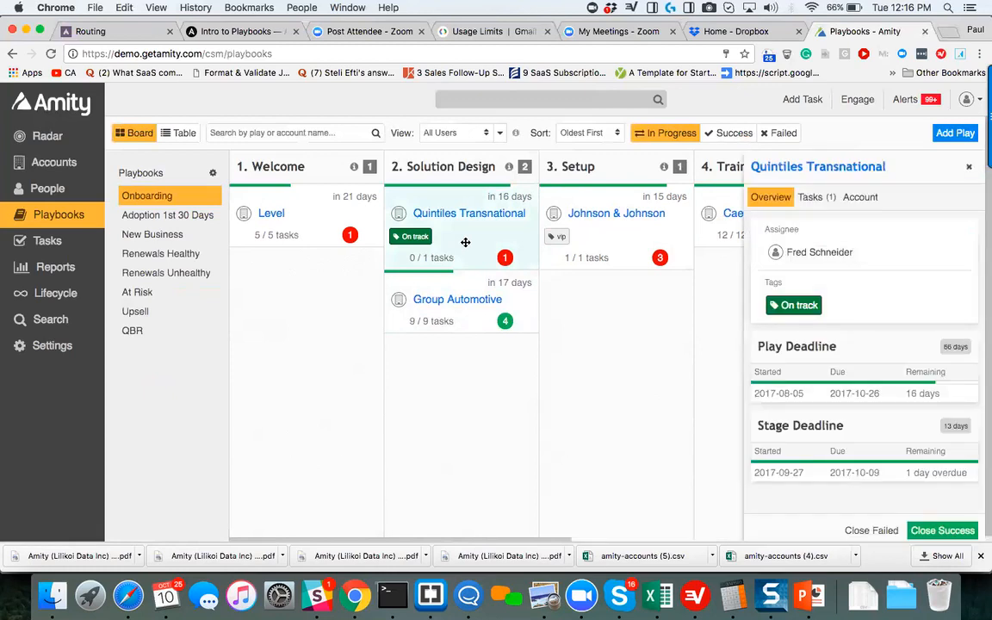
pyautogui.click(825, 199)
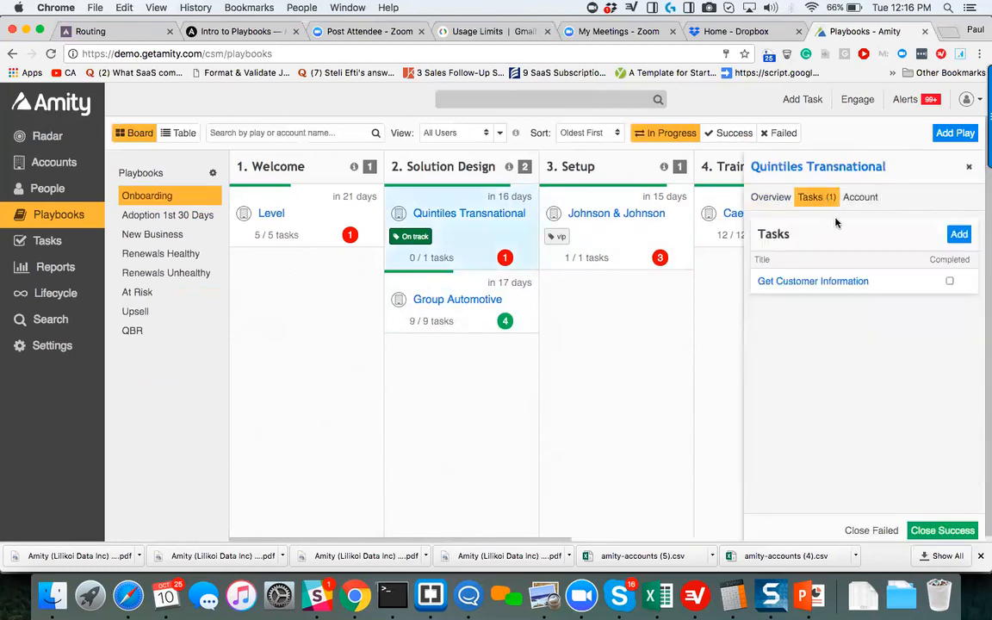
pyautogui.hscroll(1, 564, 312)
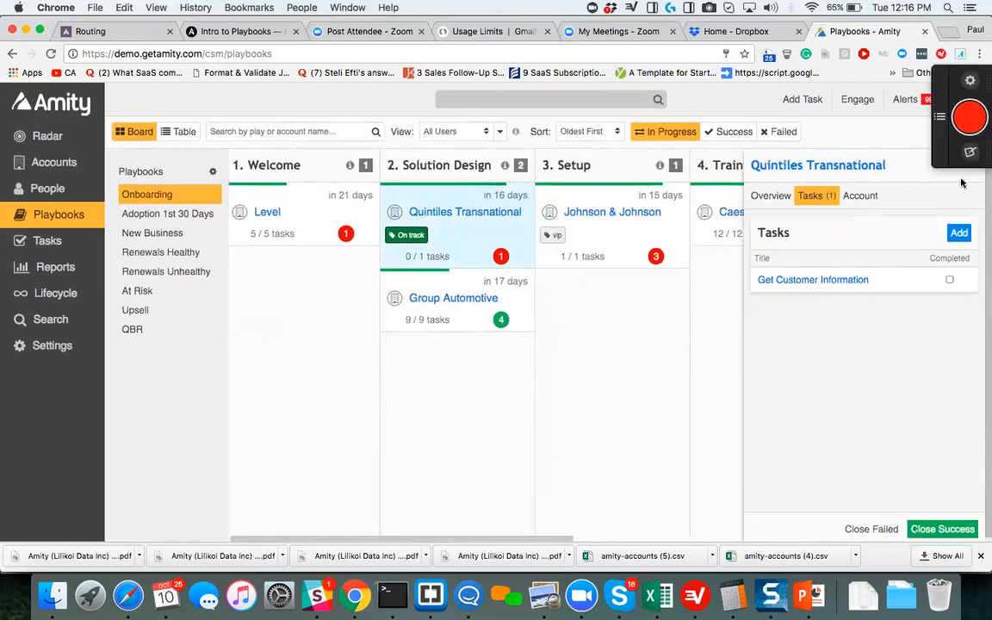
pyautogui.click(969, 167)
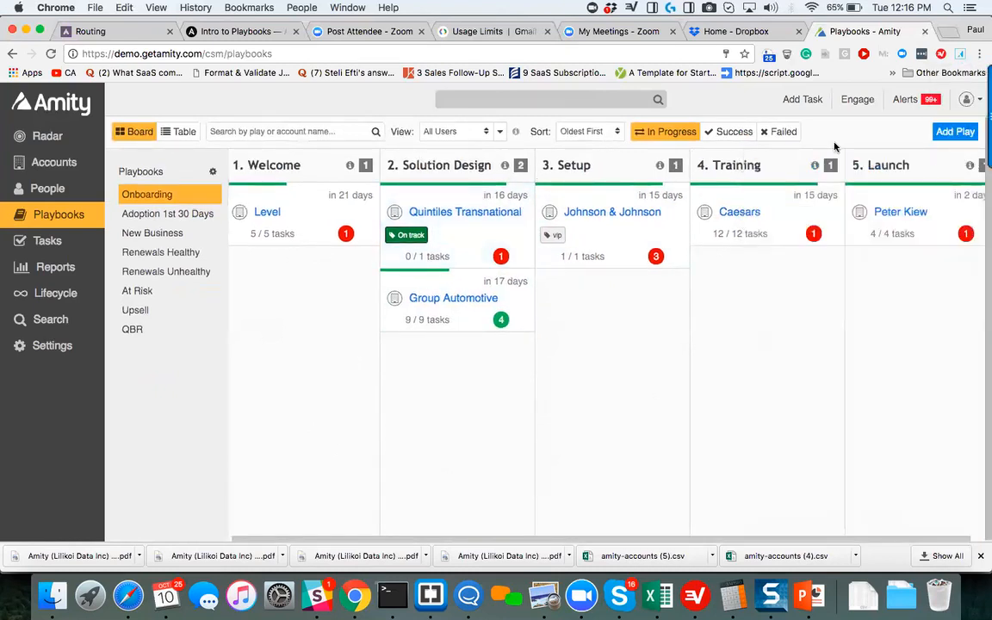
# Reopen the Quintiles Transnational play and review its overview with the play and stage deadlines.
pyautogui.click(474, 230)
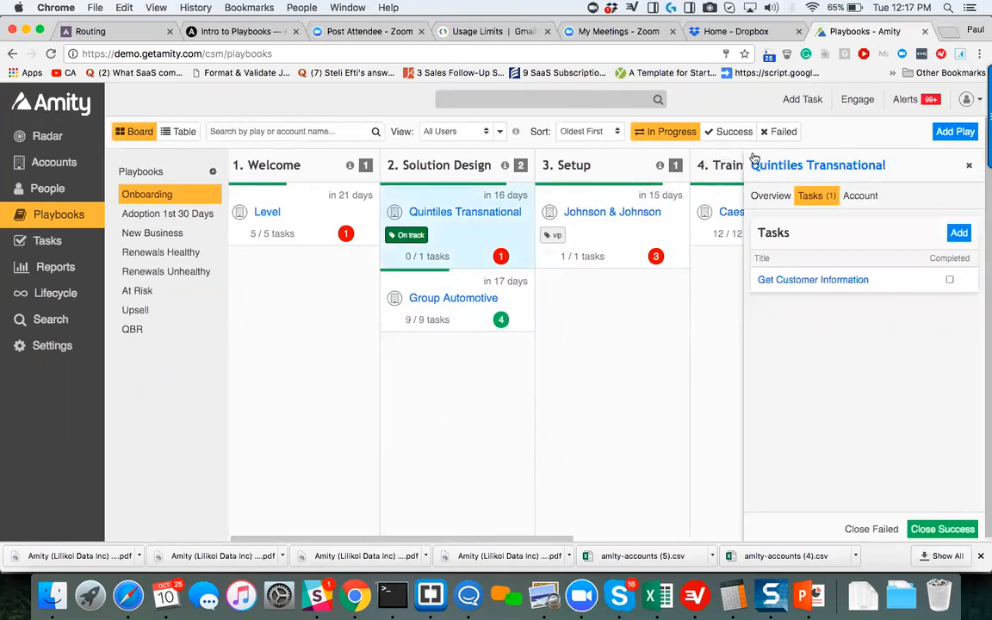
pyautogui.click(785, 196)
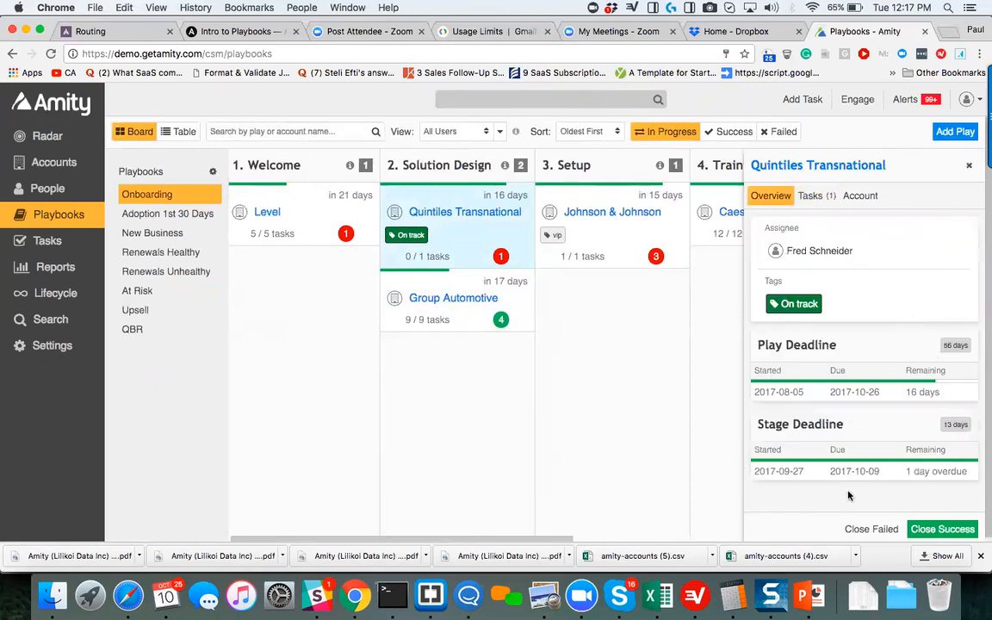
pyautogui.scroll(-1, 896, 345)
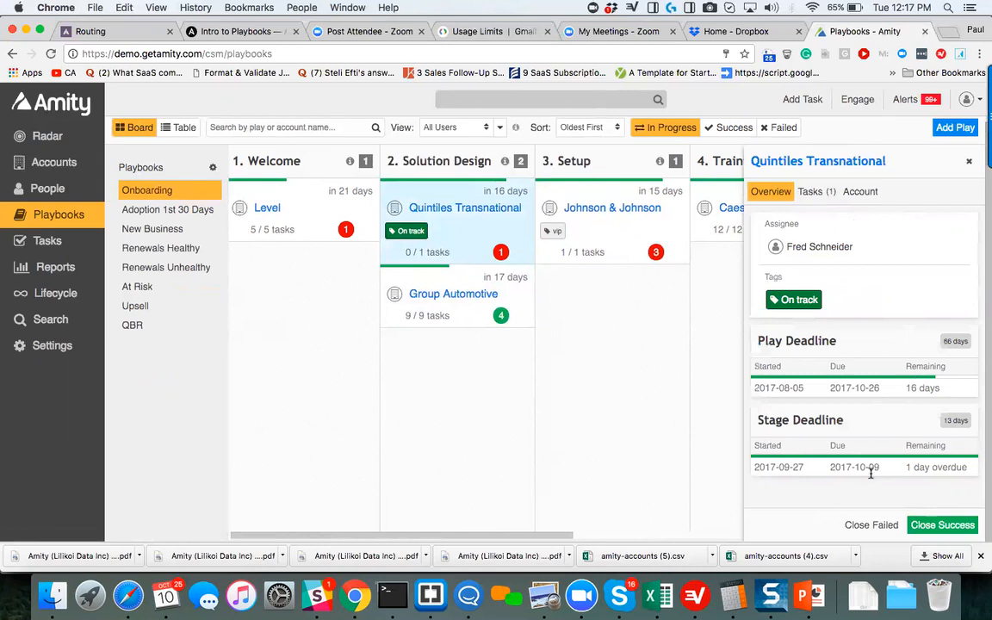
# Mark the Get Customer Information task of the Quintiles Transnational play as completed and close the play as a success.
pyautogui.click(815, 193)
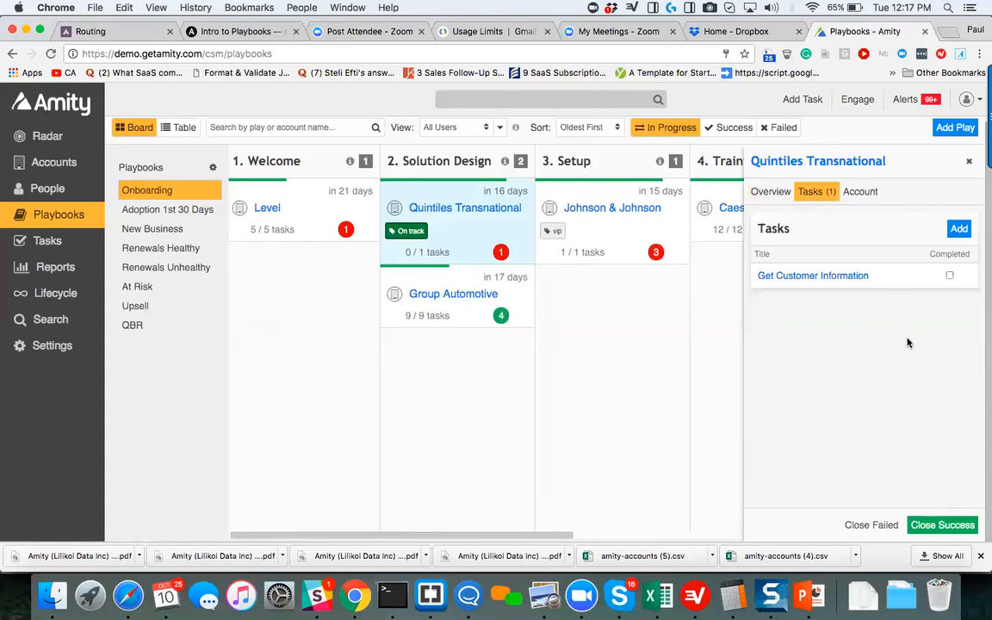
pyautogui.click(951, 277)
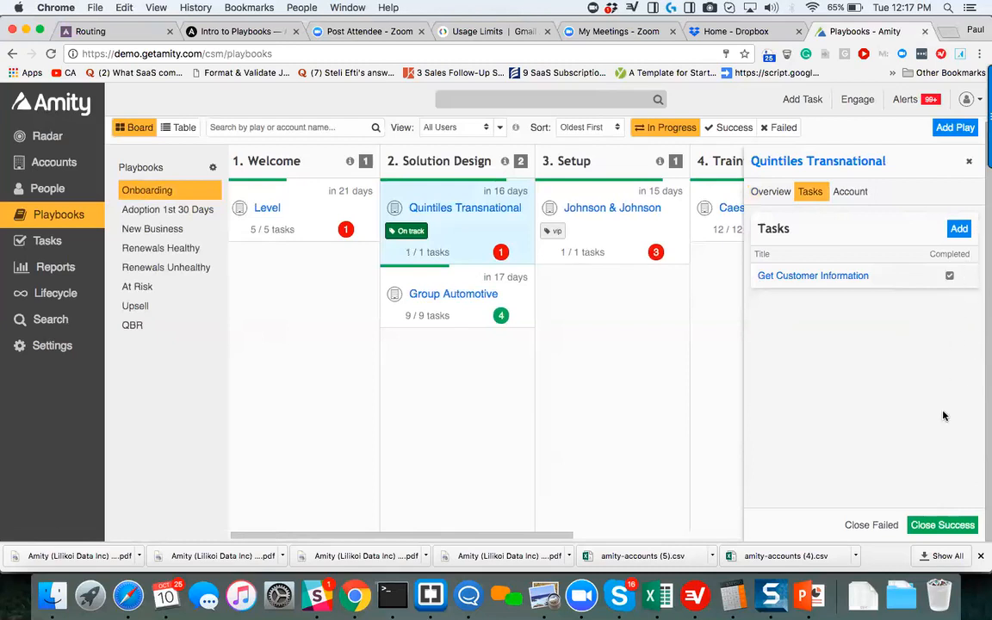
pyautogui.click(943, 526)
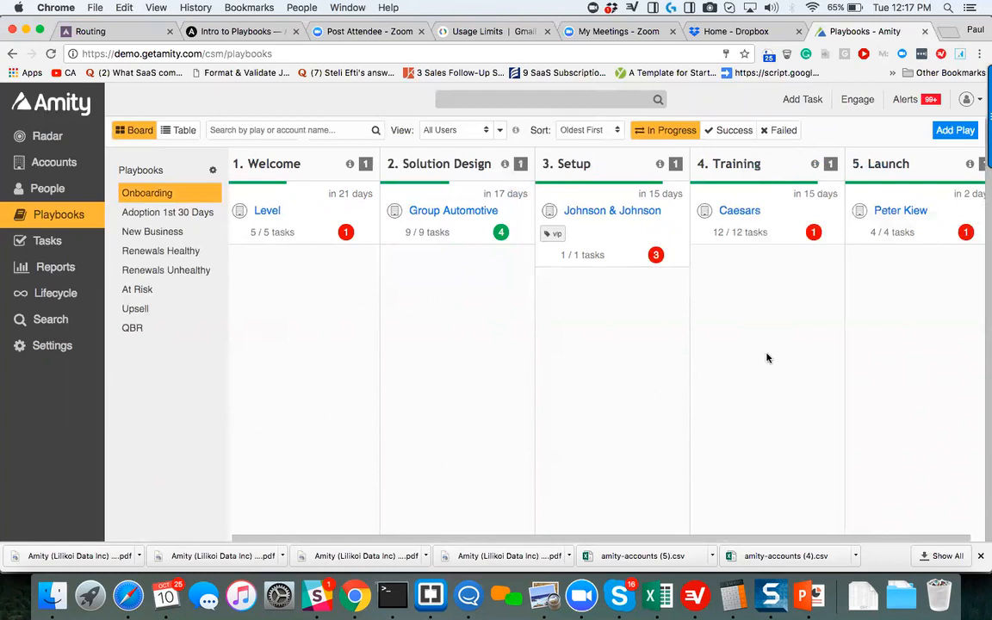
# Display the Onboarding playbook's successful plays and look across all its stages.
pyautogui.click(715, 130)
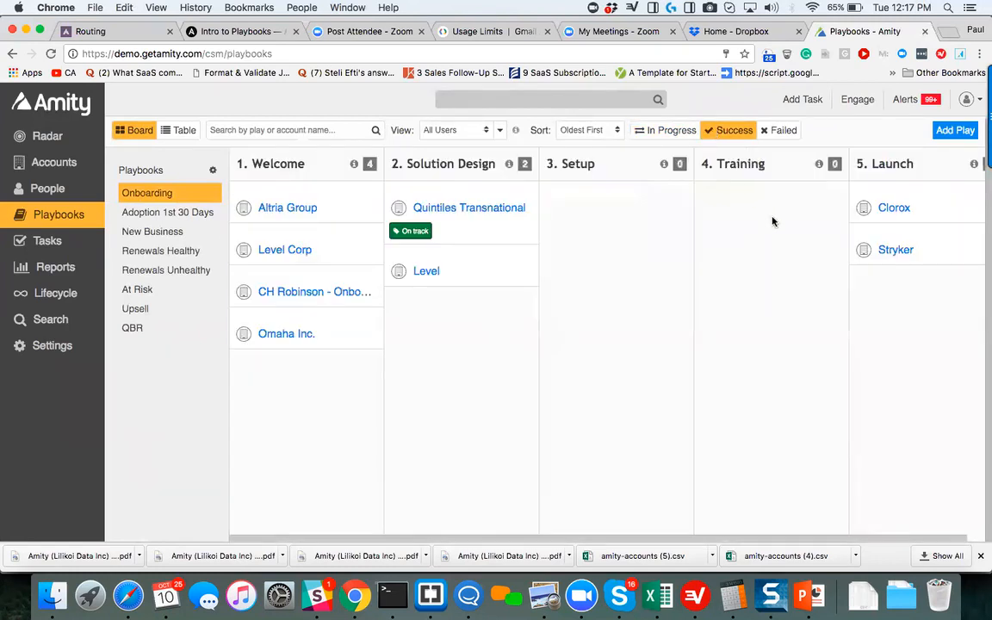
pyautogui.hscroll(2, 771, 258)
pyautogui.hscroll(-2, 771, 286)
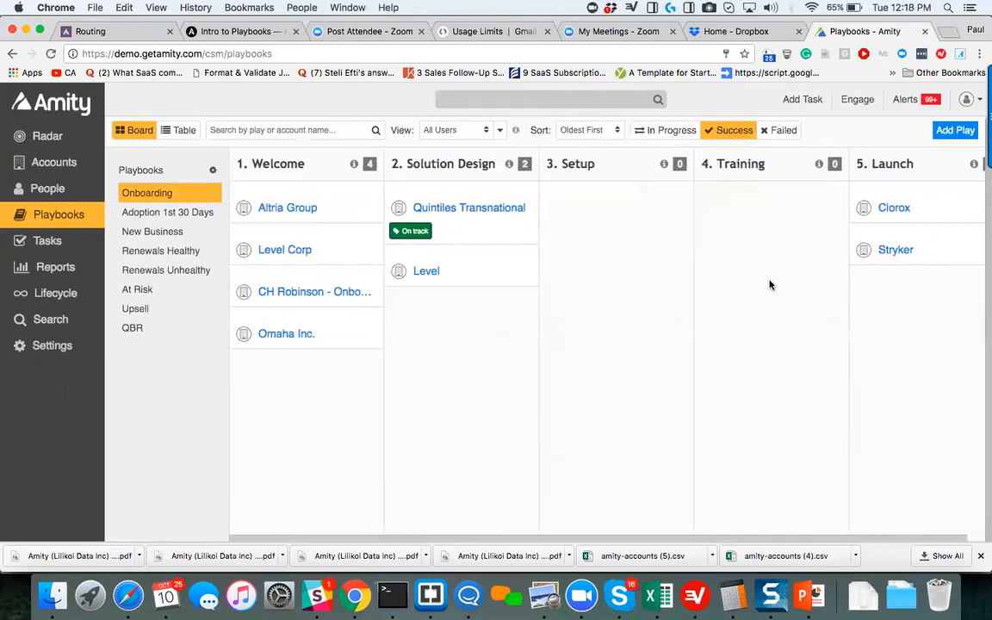
pyautogui.hscroll(2, 771, 285)
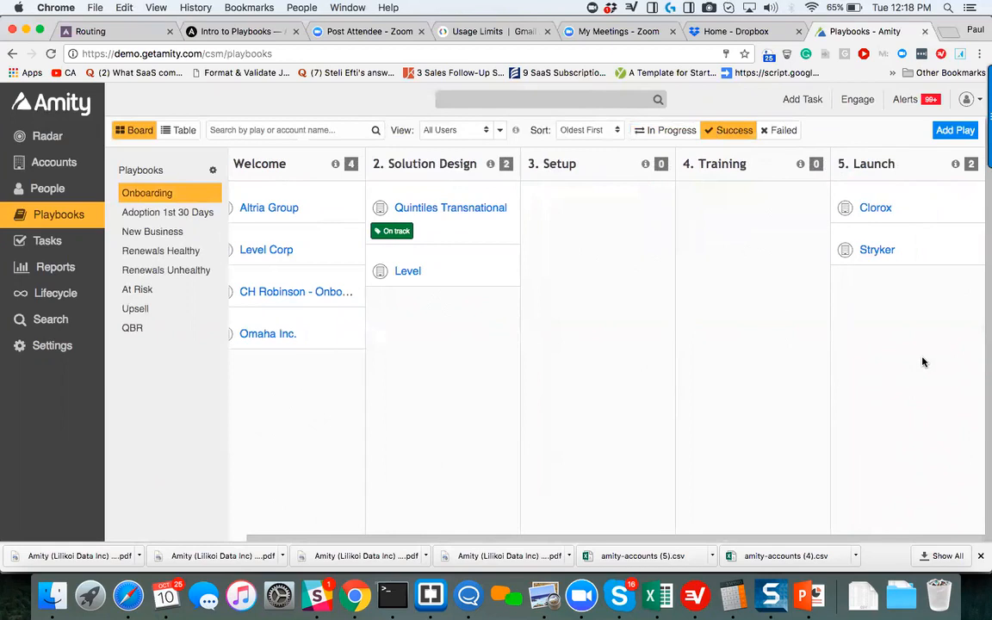
pyautogui.hscroll(-2, 615, 421)
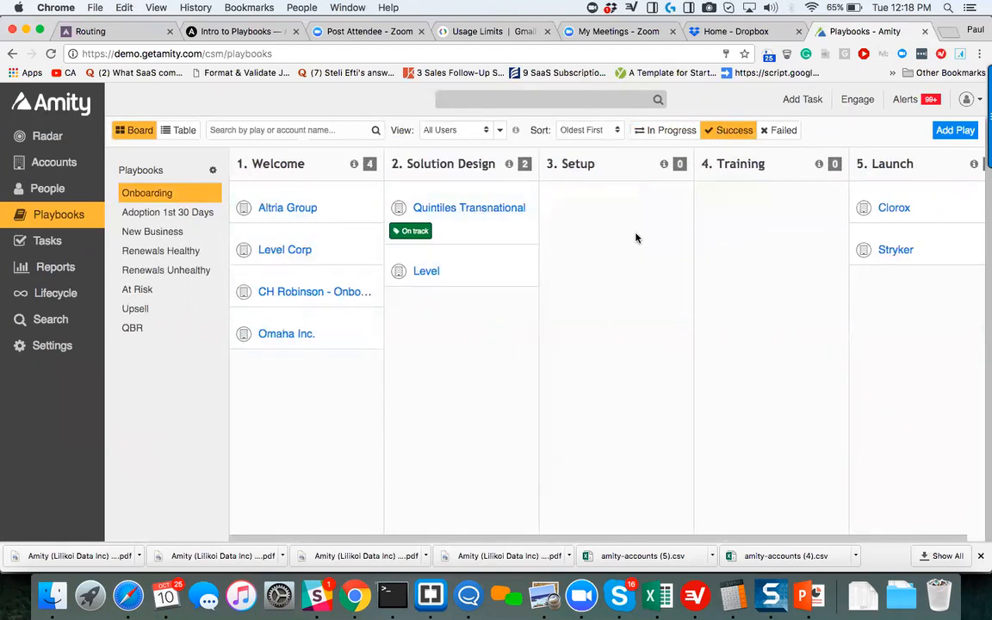
# Display the Onboarding playbook's failed plays and return to the ones in progress.
pyautogui.click(778, 132)
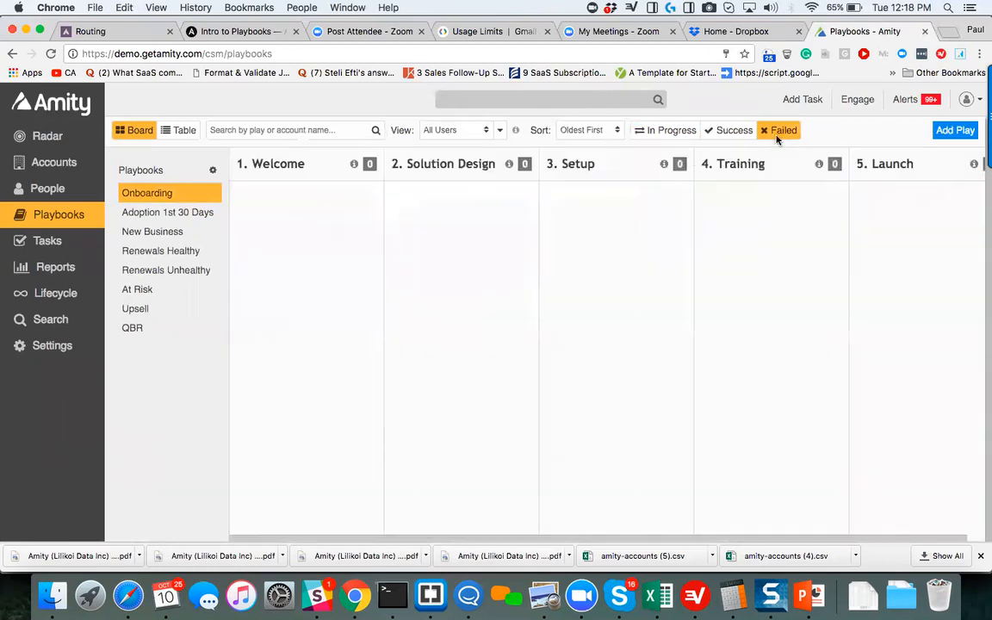
pyautogui.click(660, 131)
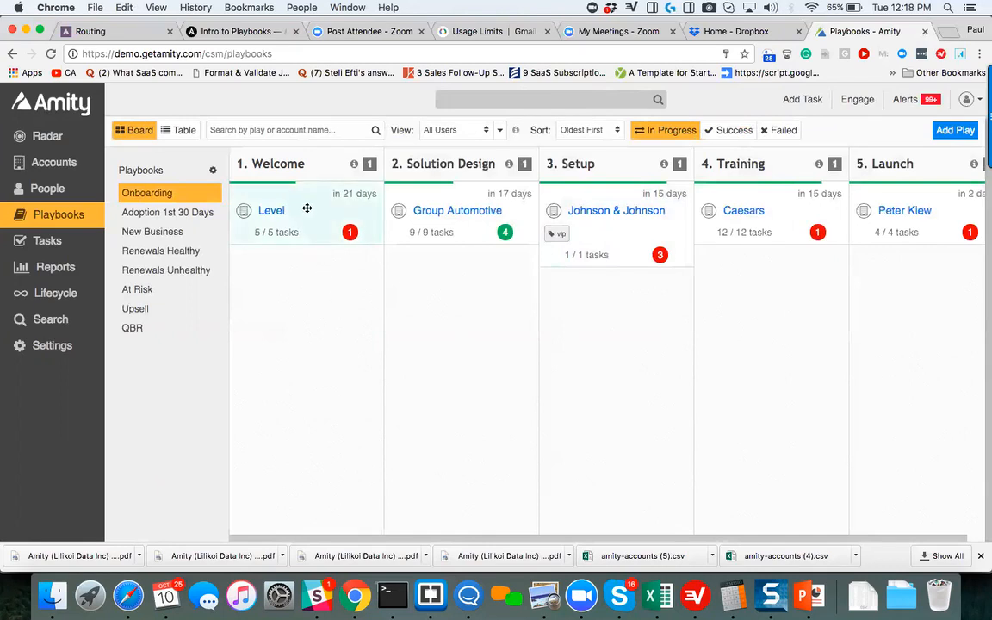
# Show the Onboarding plays in the table layout and look through the stages from Welcome to Launch.
pyautogui.click(169, 130)
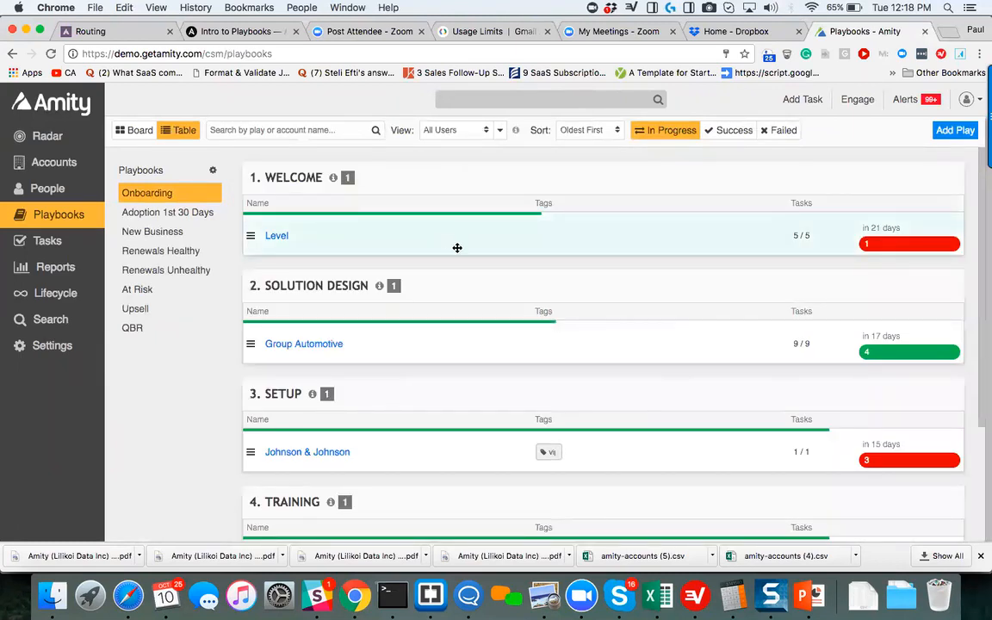
pyautogui.scroll(-3, 457, 248)
pyautogui.scroll(3, 457, 248)
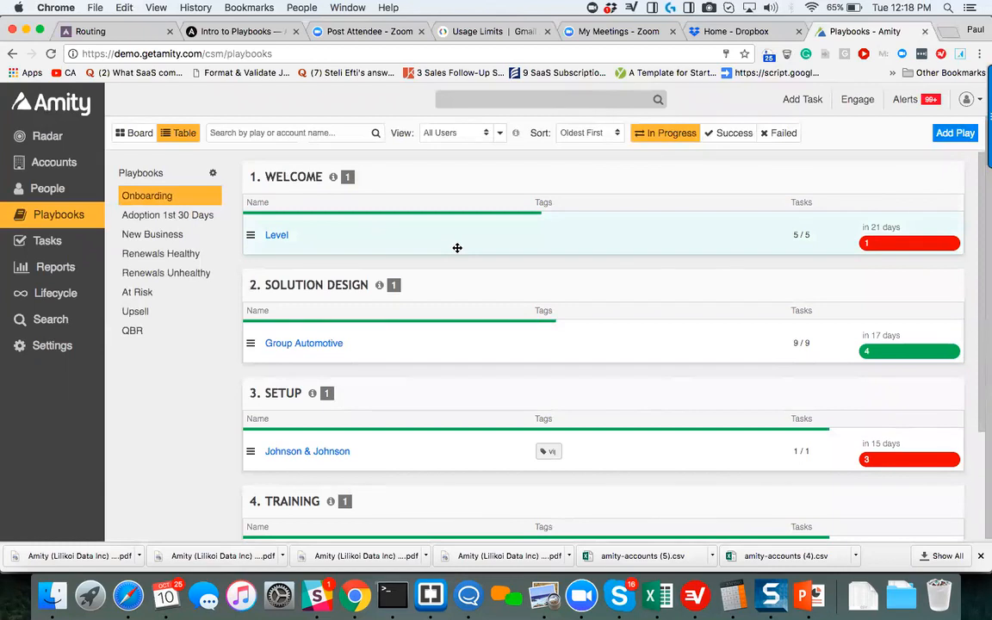
pyautogui.scroll(-3, 457, 248)
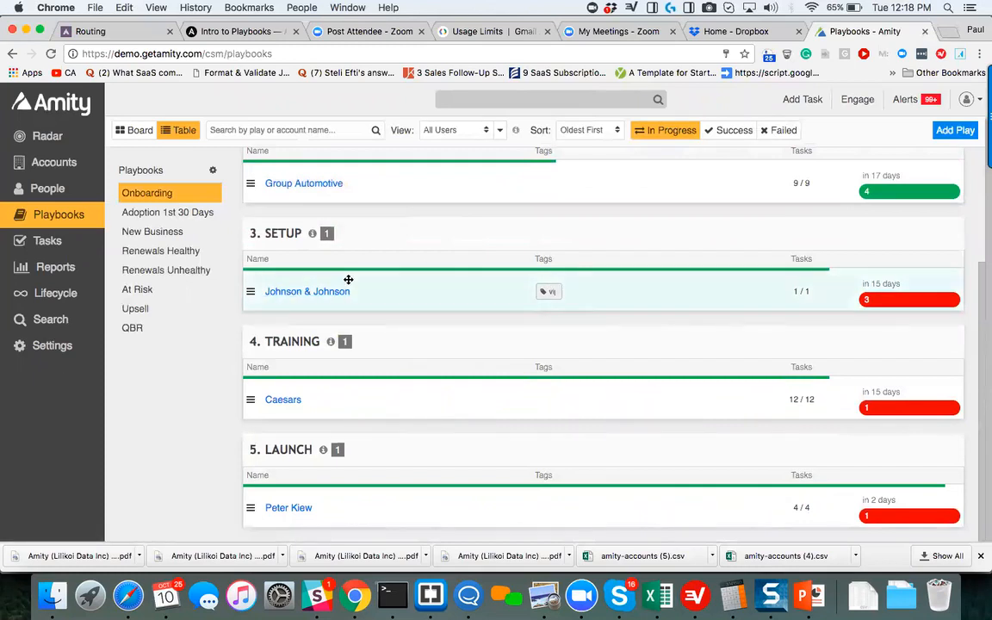
pyautogui.scroll(3, 348, 280)
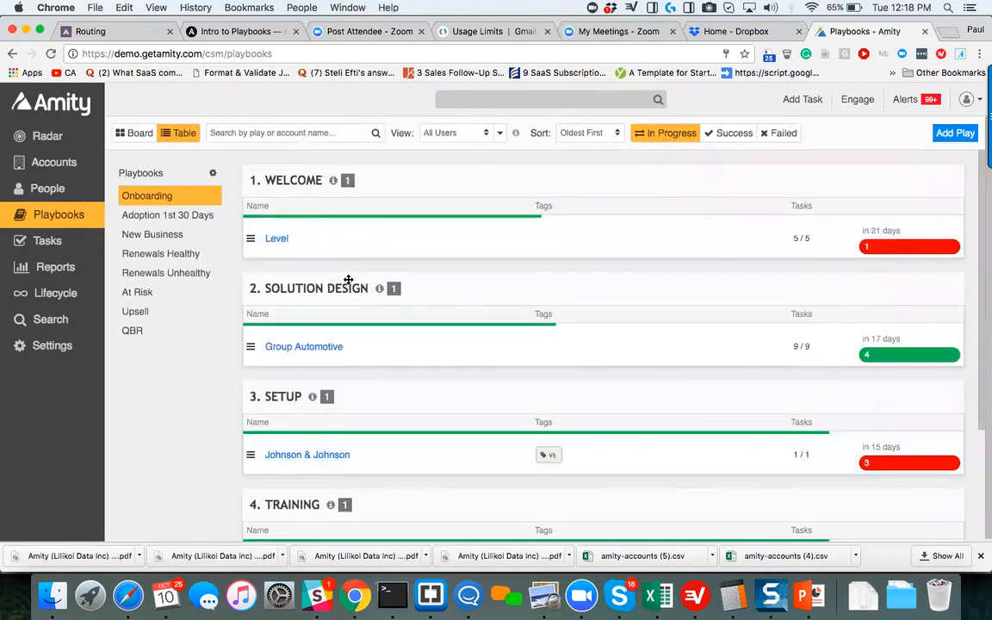
pyautogui.scroll(-3, 367, 268)
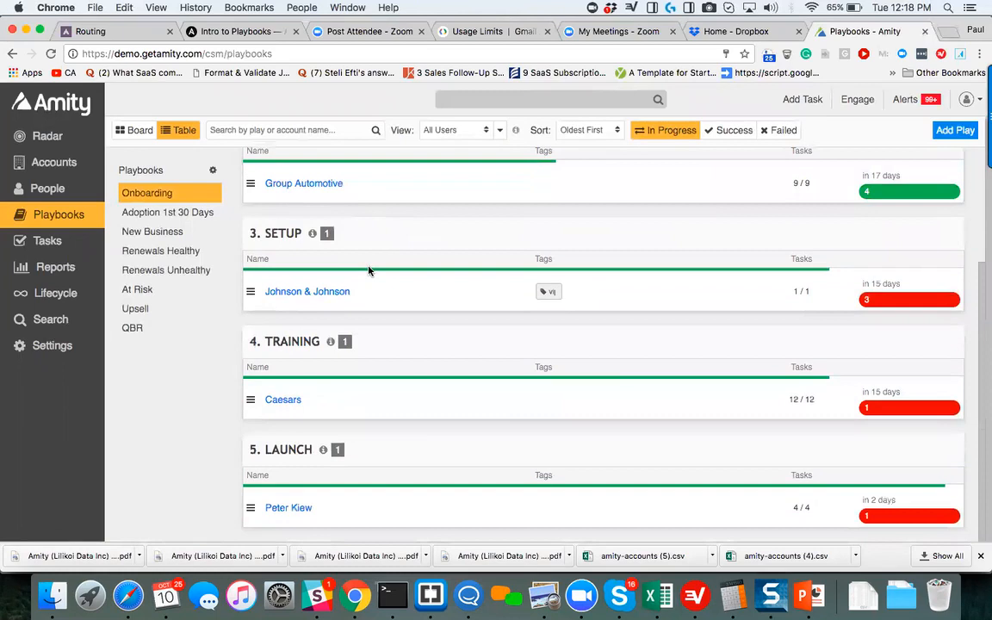
pyautogui.scroll(3, 369, 271)
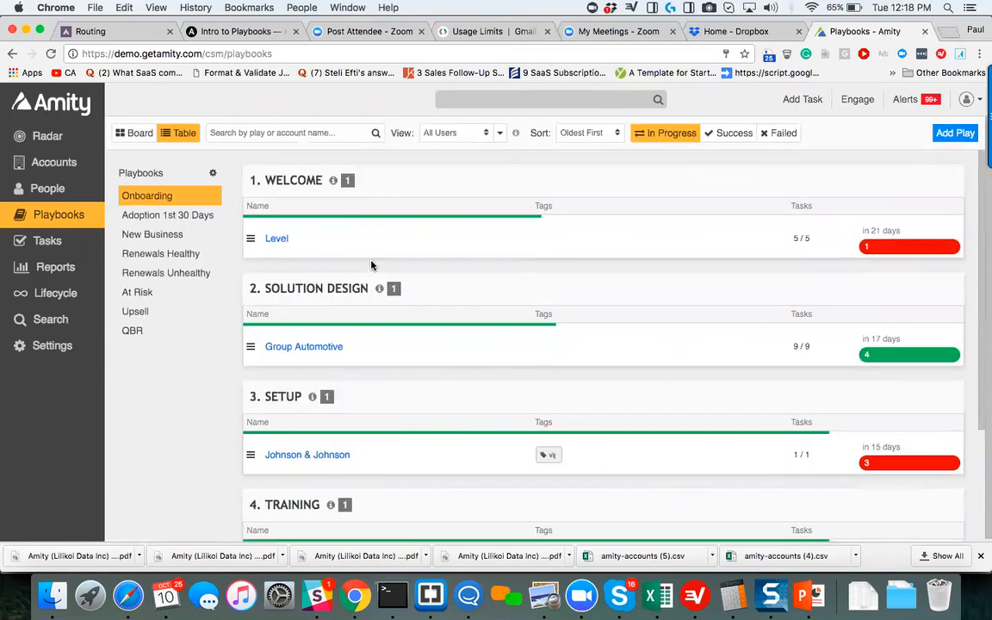
pyautogui.scroll(-2, 371, 265)
pyautogui.scroll(2, 371, 265)
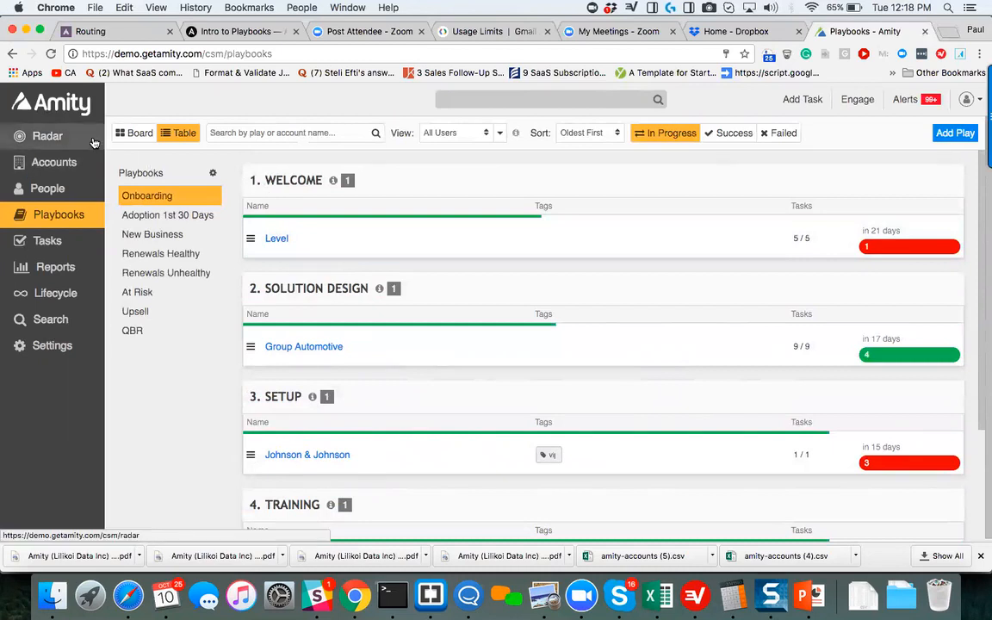
# Return the Onboarding playbook to the board layout and filter its plays by the second individual user.
pyautogui.click(130, 137)
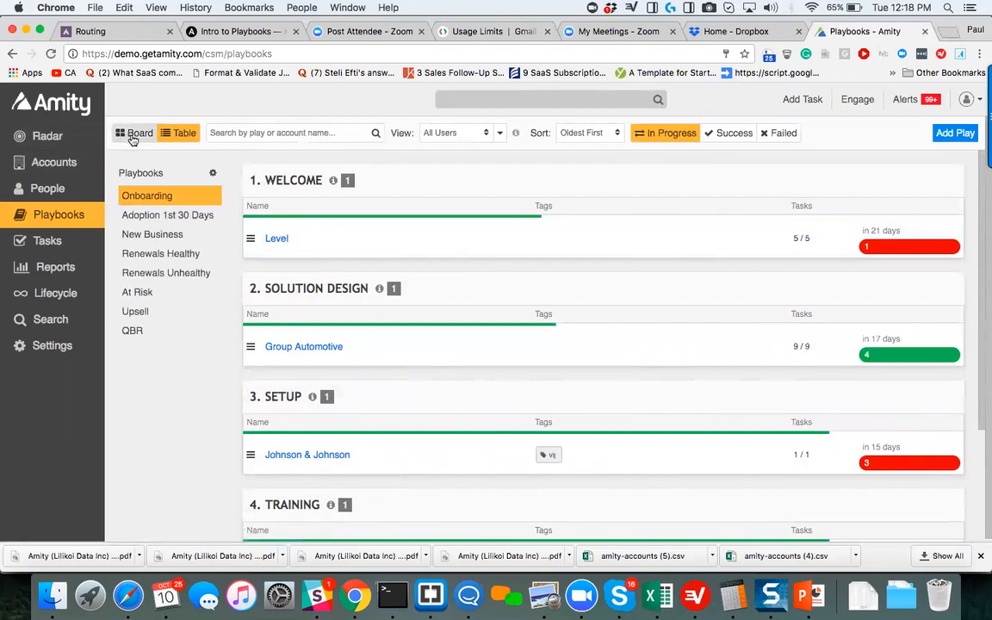
pyautogui.click(433, 134)
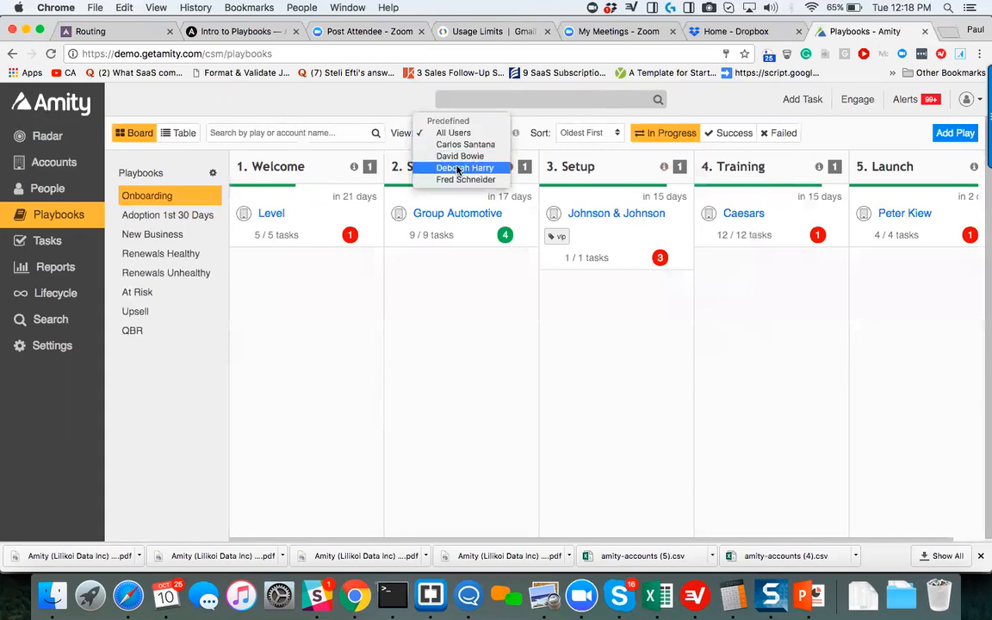
pyautogui.click(454, 156)
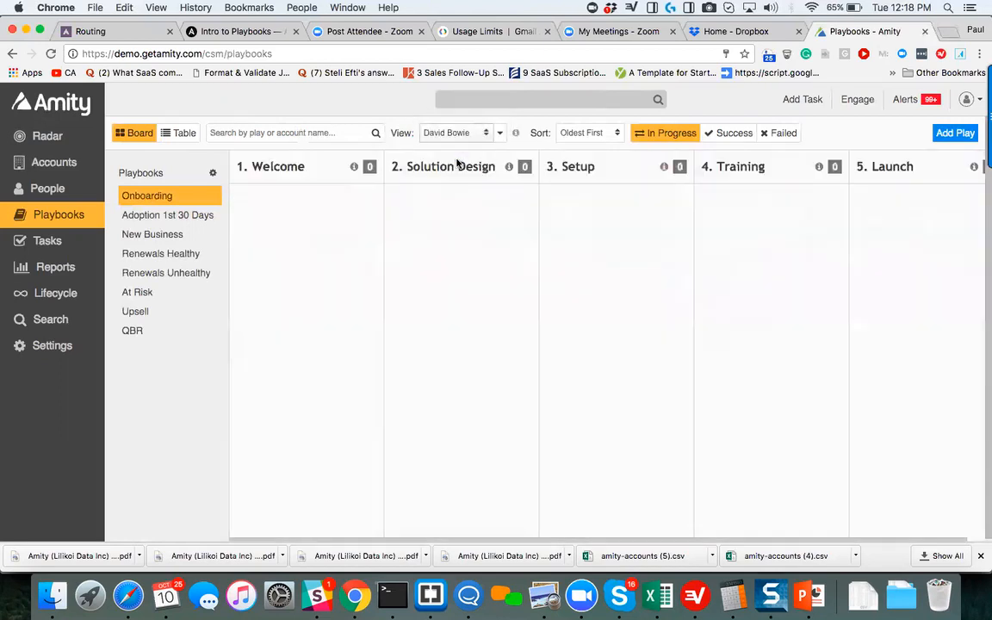
# Sort the Onboarding plays by Newest First and restore the view to All Users.
pyautogui.click(588, 133)
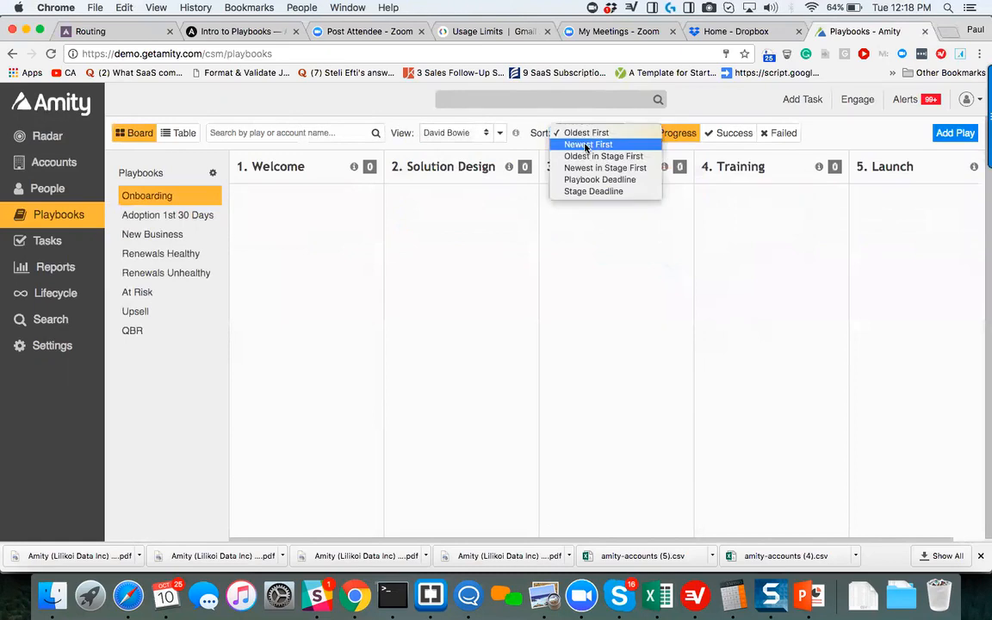
pyautogui.click(587, 144)
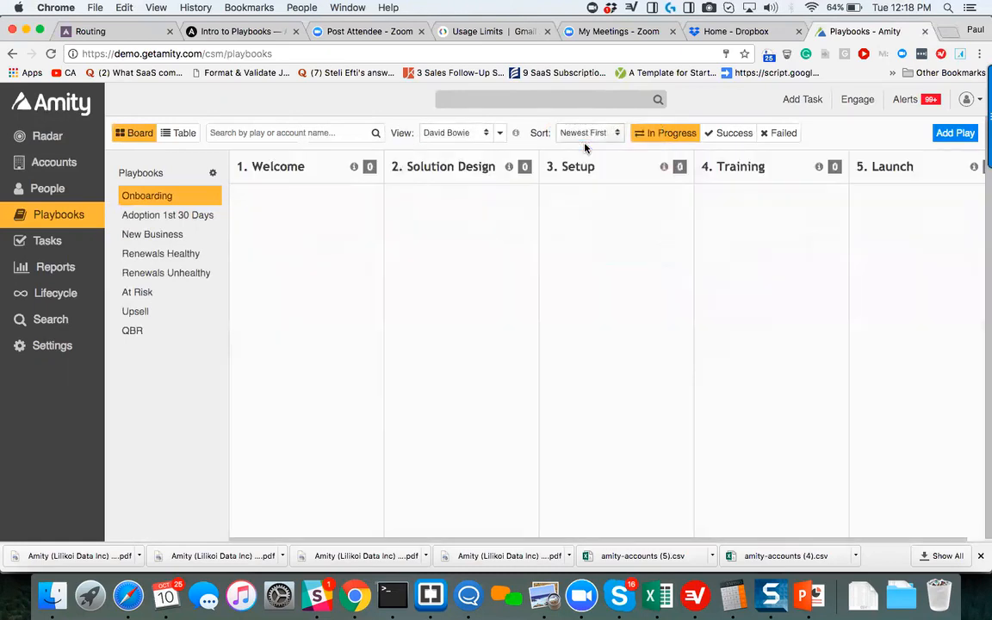
pyautogui.click(464, 135)
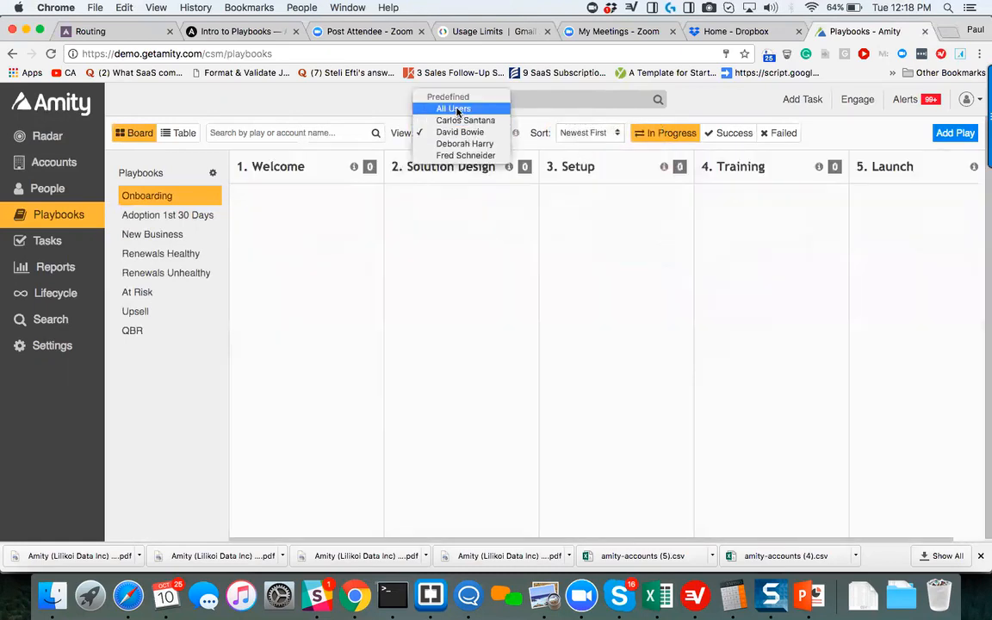
pyautogui.click(455, 110)
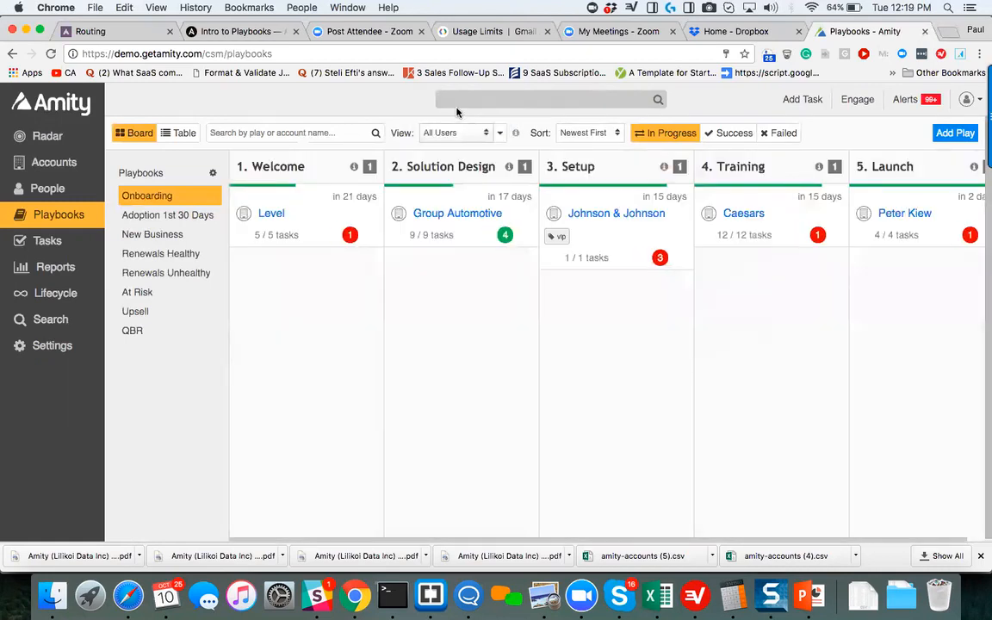
# Close the Johnson & Johnson play in the Setup stage as failed.
pyautogui.click(609, 230)
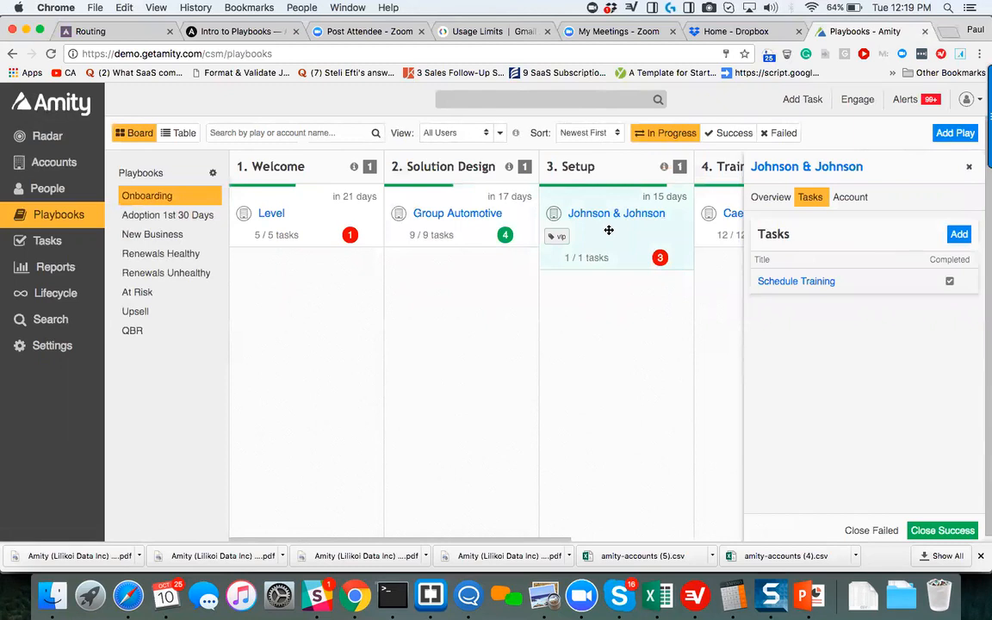
pyautogui.click(872, 531)
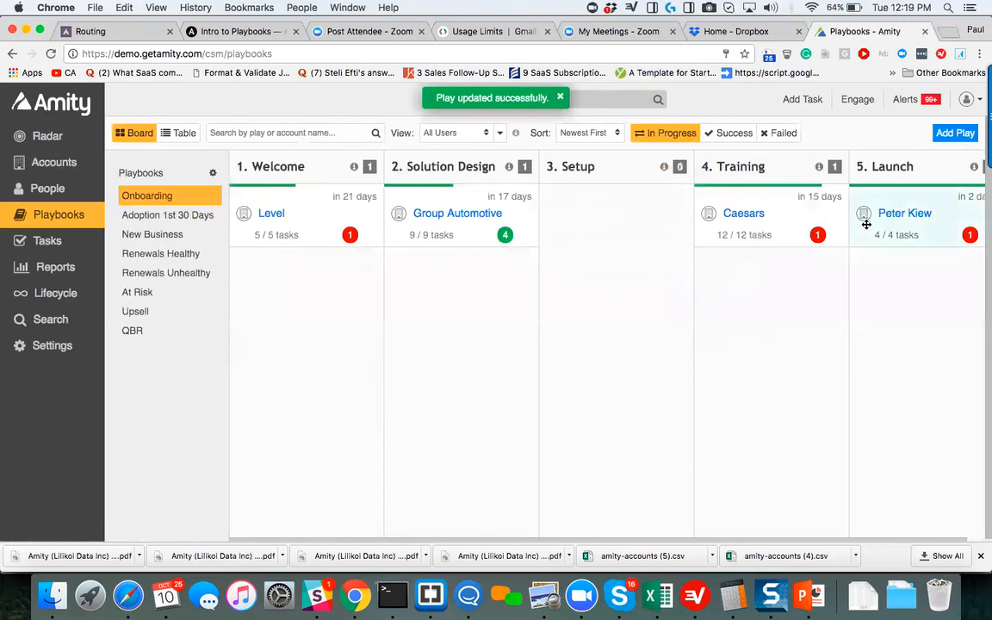
# Filter the Onboarding board to its failed plays.
pyautogui.click(773, 133)
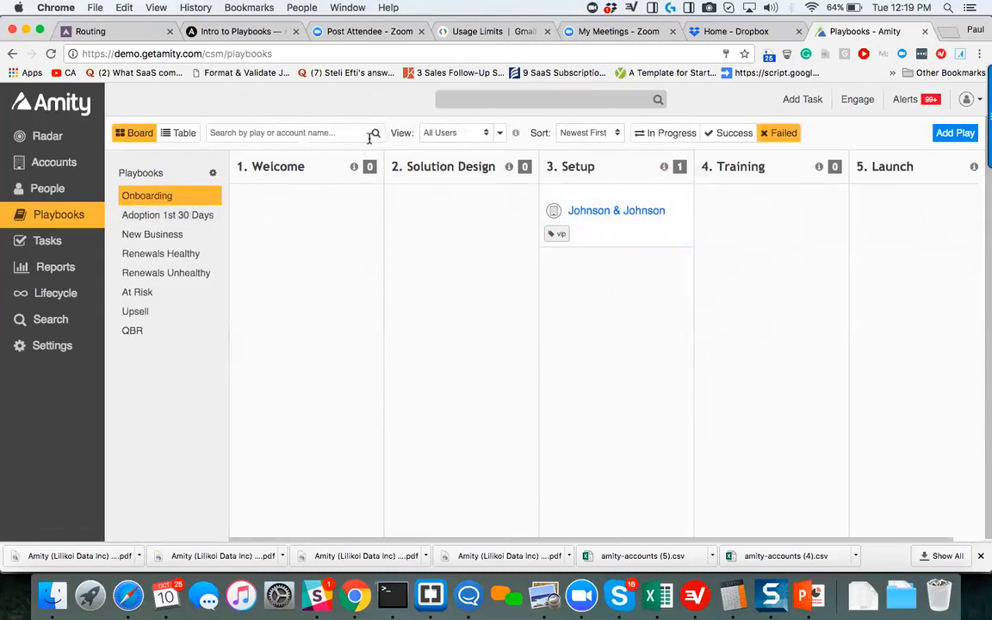
pyautogui.click(138, 198)
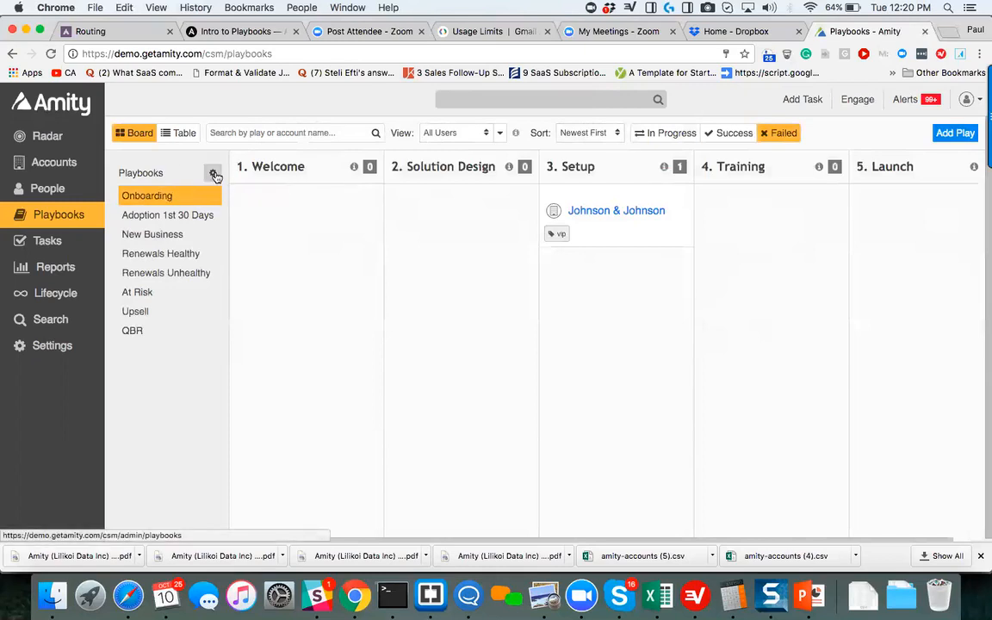
# Open the Onboarding playbook's configuration and review its details, deadline, lifecycle settings and available lifecycle stages, keeping Implementation.
pyautogui.click(215, 175)
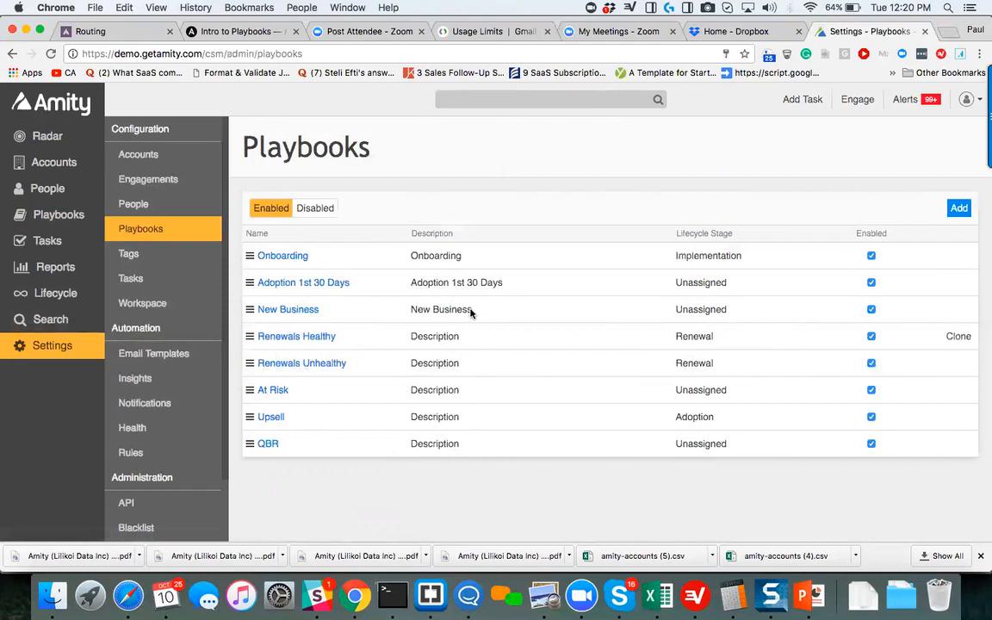
pyautogui.click(278, 257)
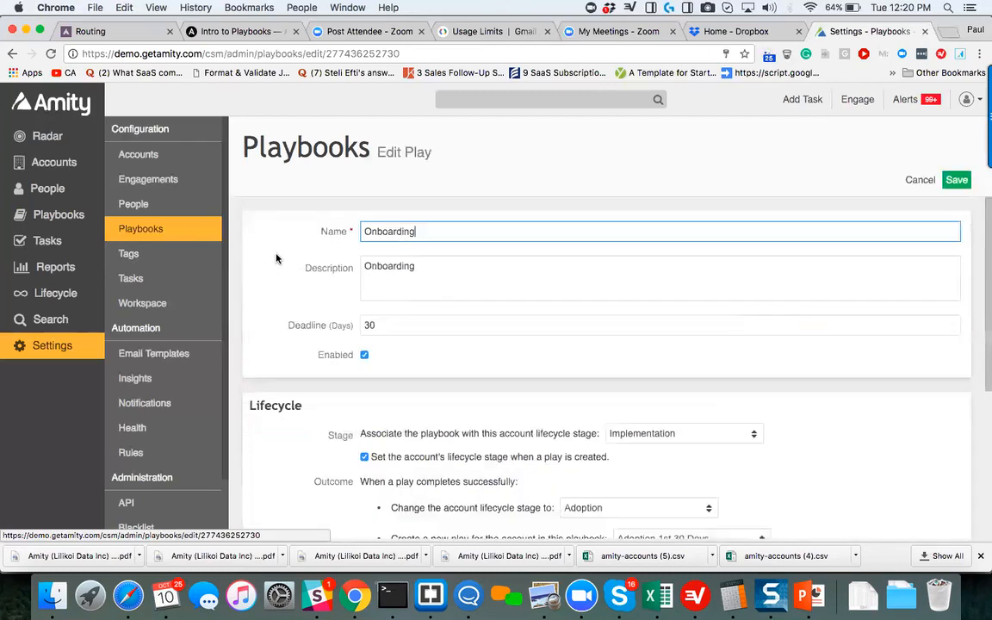
pyautogui.scroll(-1, 299, 274)
pyautogui.scroll(1, 298, 275)
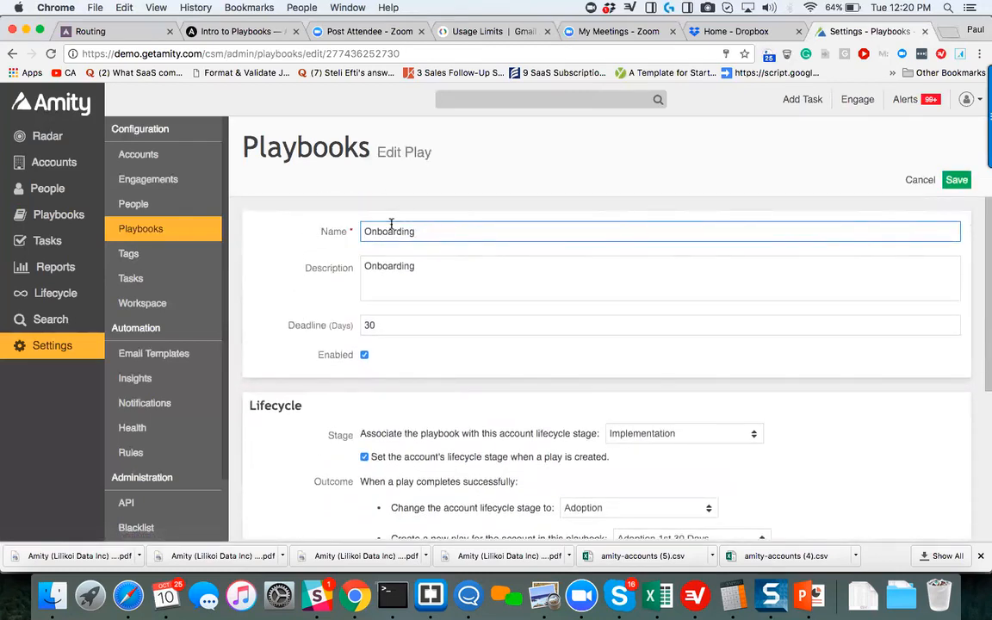
pyautogui.scroll(-2, 293, 275)
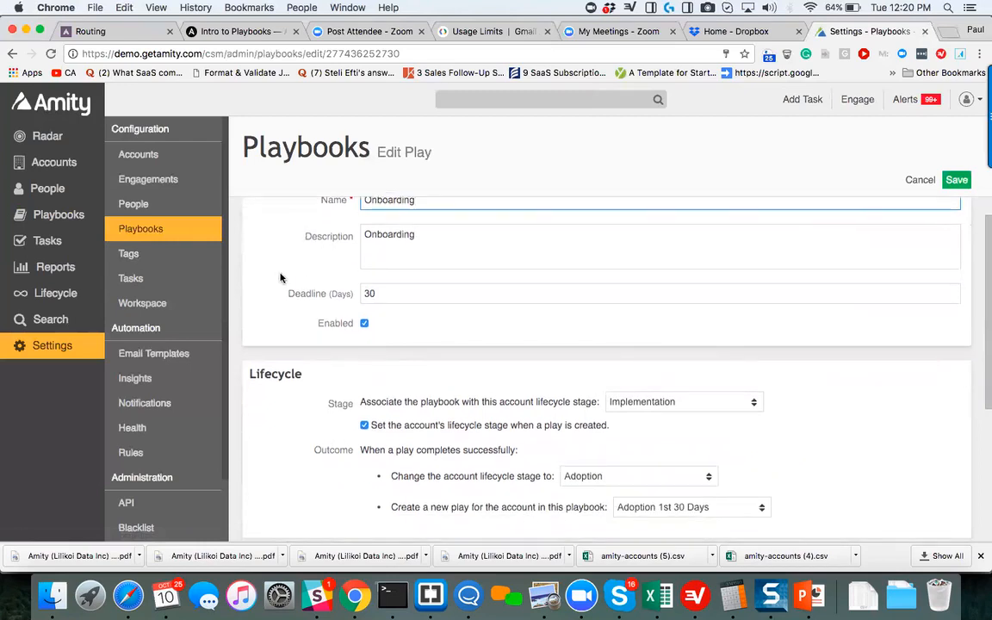
pyautogui.scroll(-1, 345, 271)
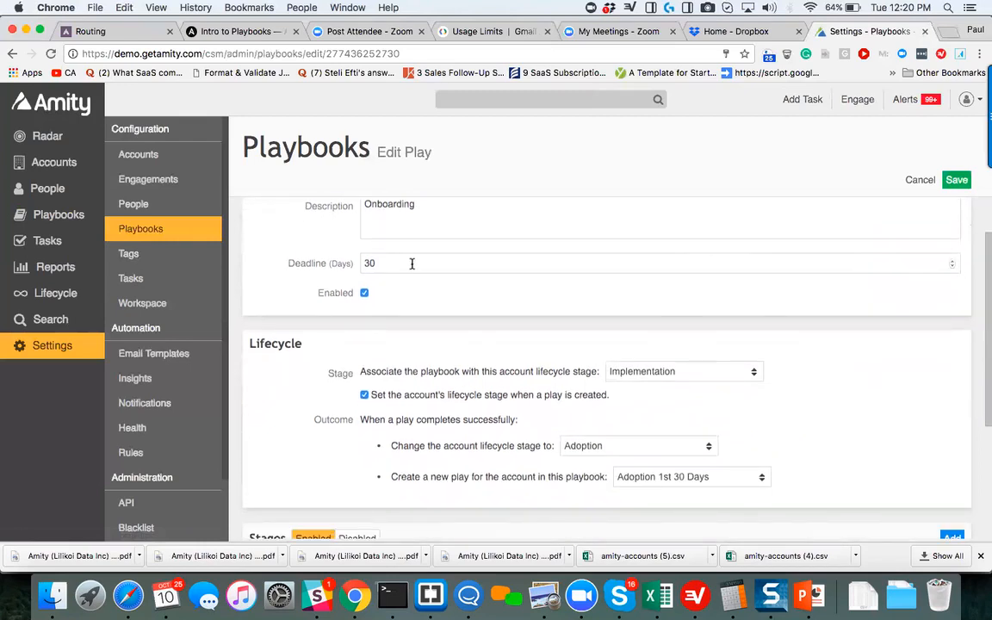
pyautogui.click(390, 266)
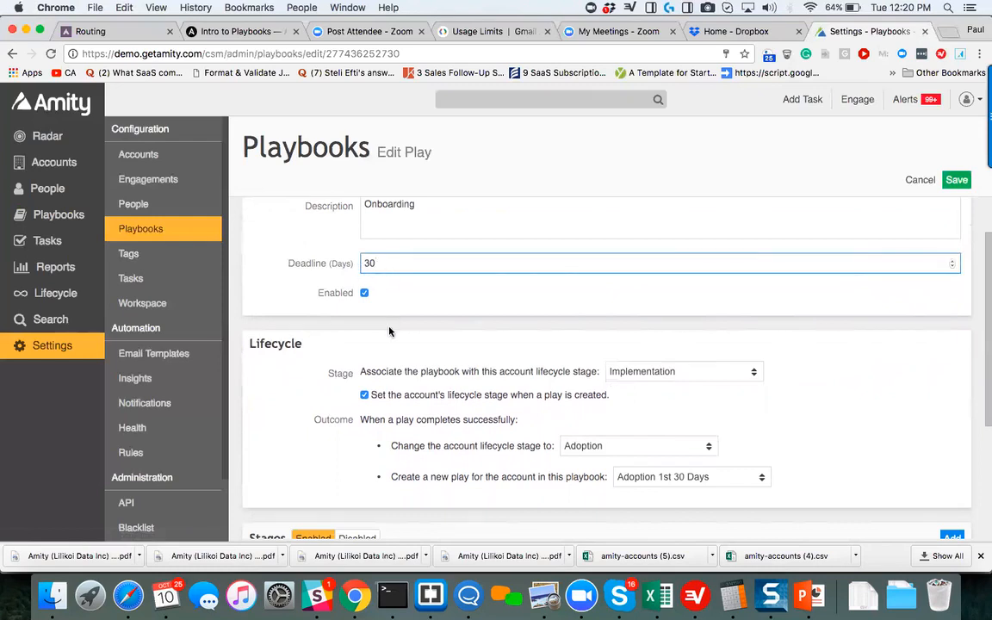
pyautogui.scroll(-3, 390, 331)
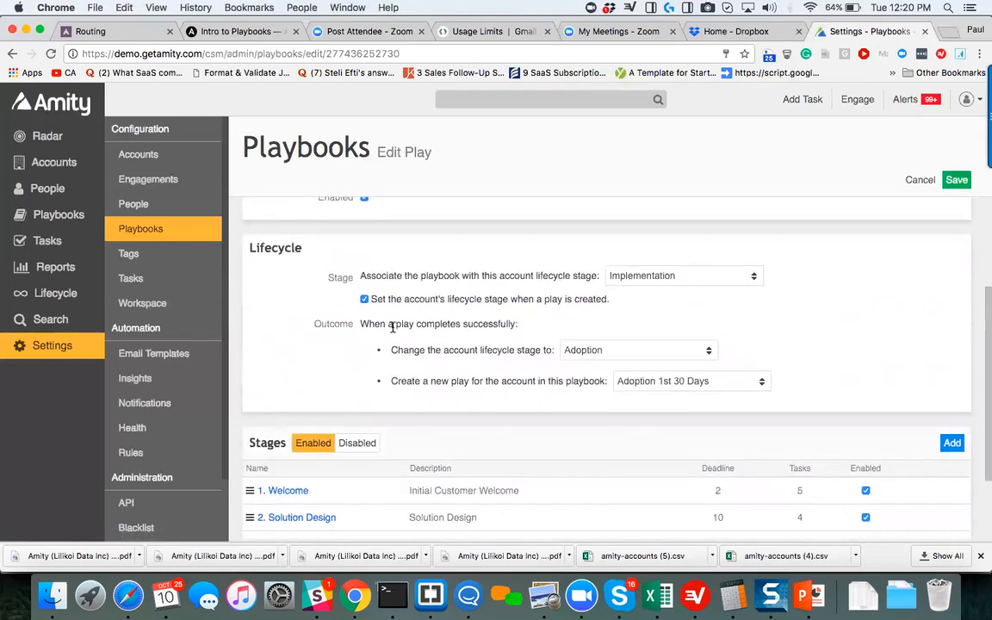
pyautogui.scroll(-2, 392, 340)
pyautogui.scroll(2, 392, 344)
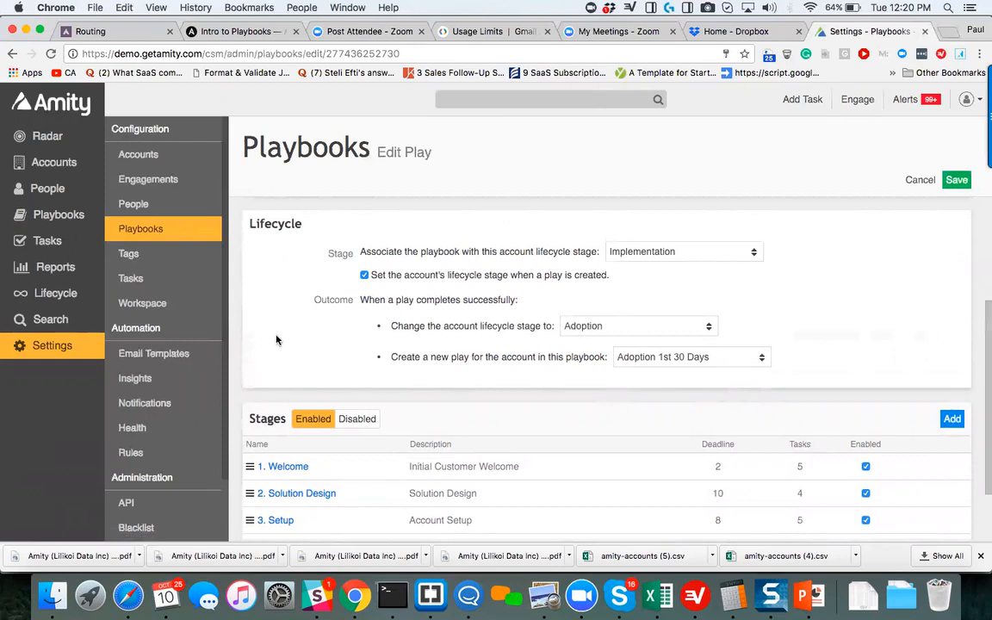
pyautogui.click(636, 251)
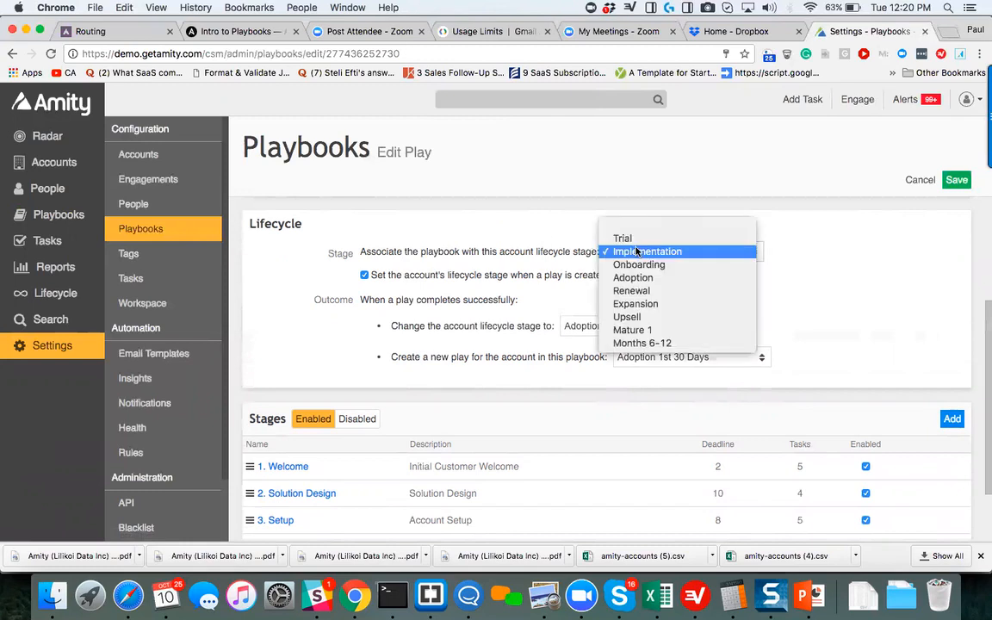
pyautogui.click(637, 252)
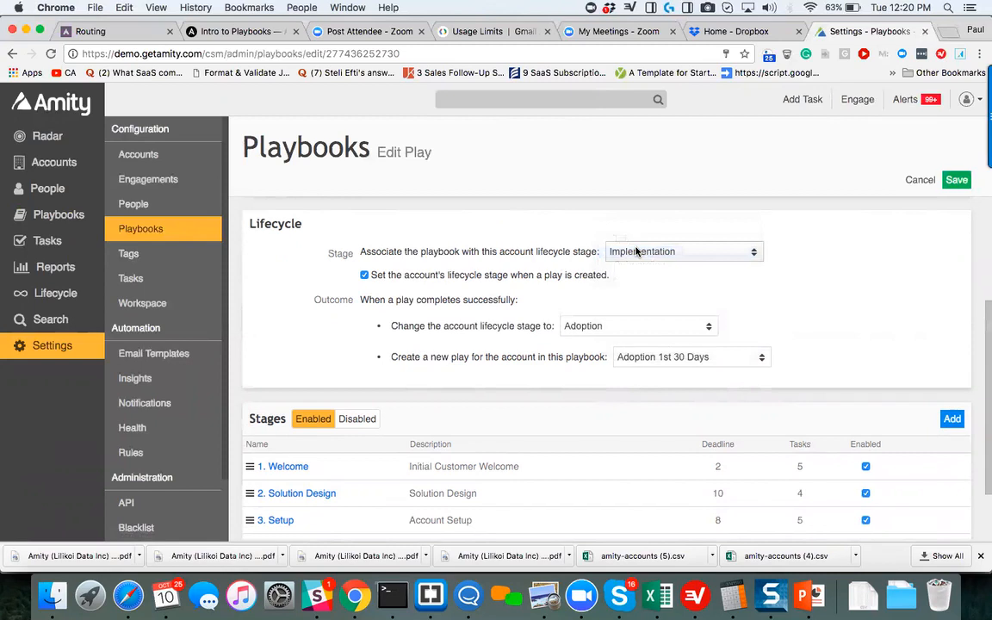
# Switch the playbook for the follow-up play to Renewals Healthy and back to Adoption 1st 30 Days, keeping Adoption as the outcome lifecycle stage.
pyautogui.scroll(-2, 306, 343)
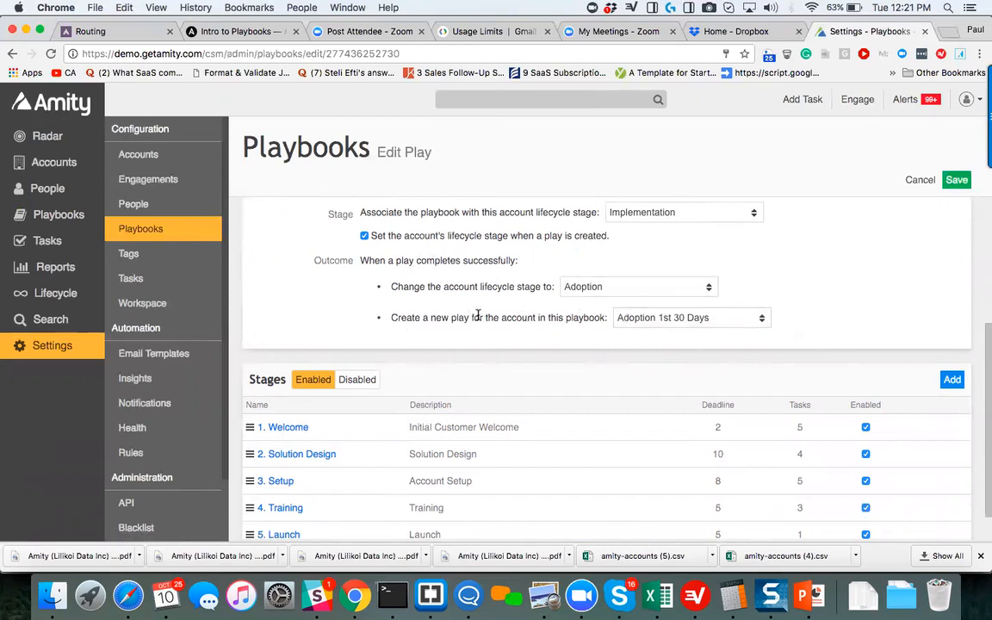
pyautogui.click(652, 319)
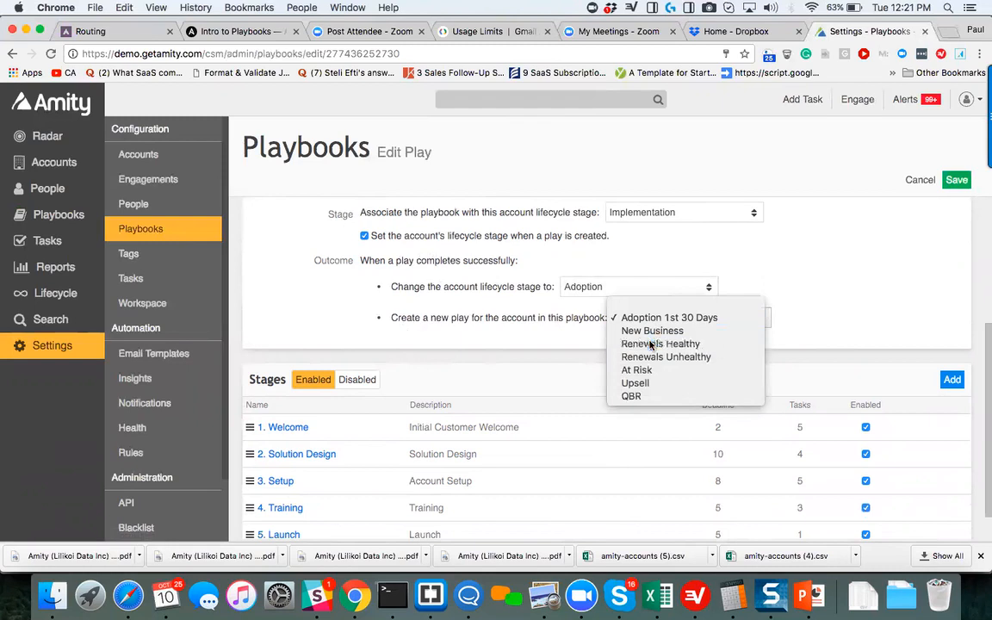
pyautogui.click(652, 344)
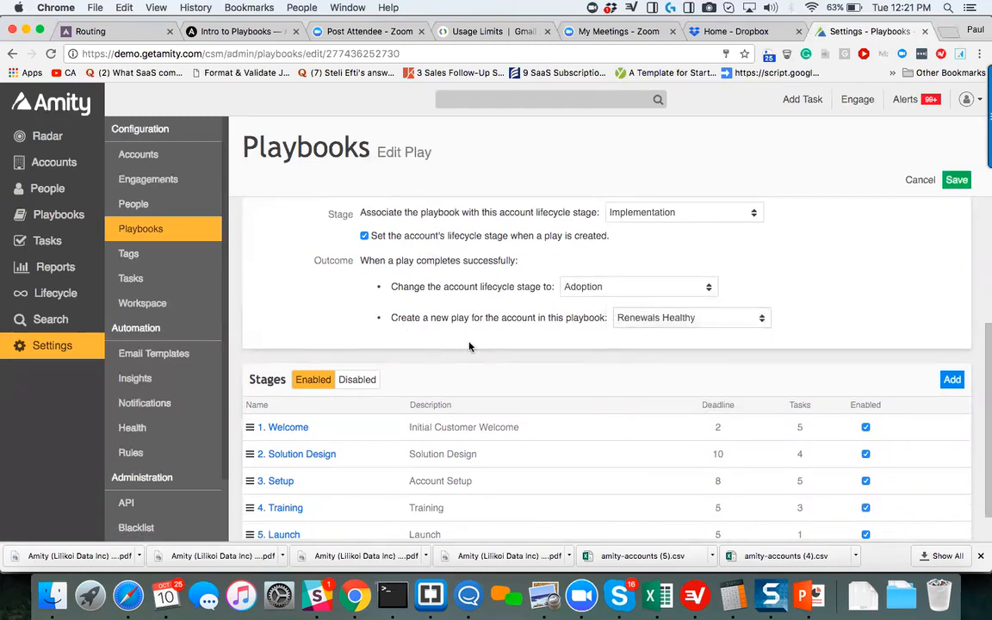
pyautogui.click(643, 287)
pyautogui.click(643, 287)
pyautogui.click(608, 287)
pyautogui.click(607, 287)
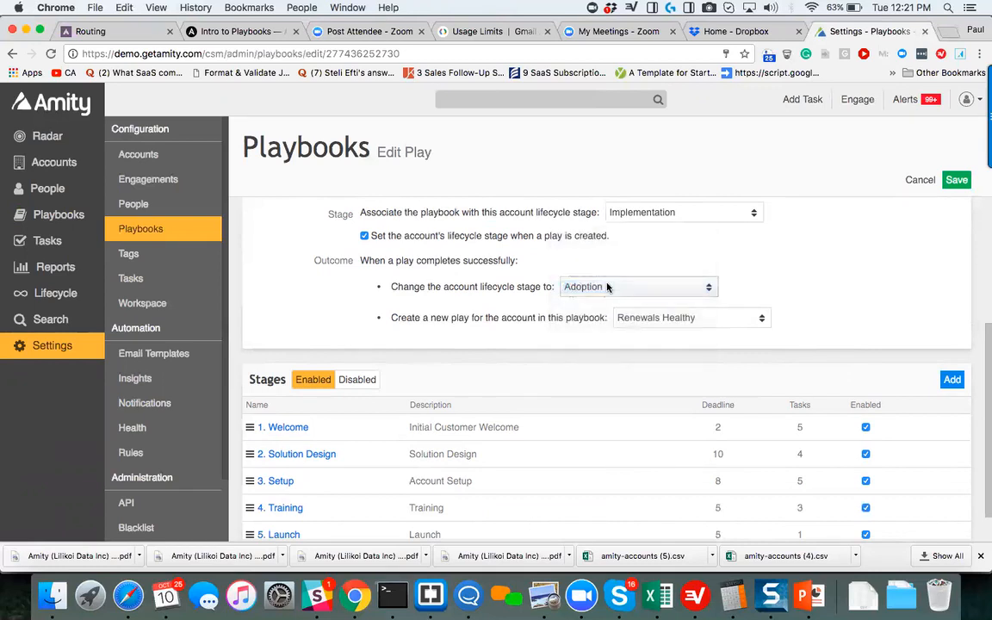
pyautogui.click(661, 318)
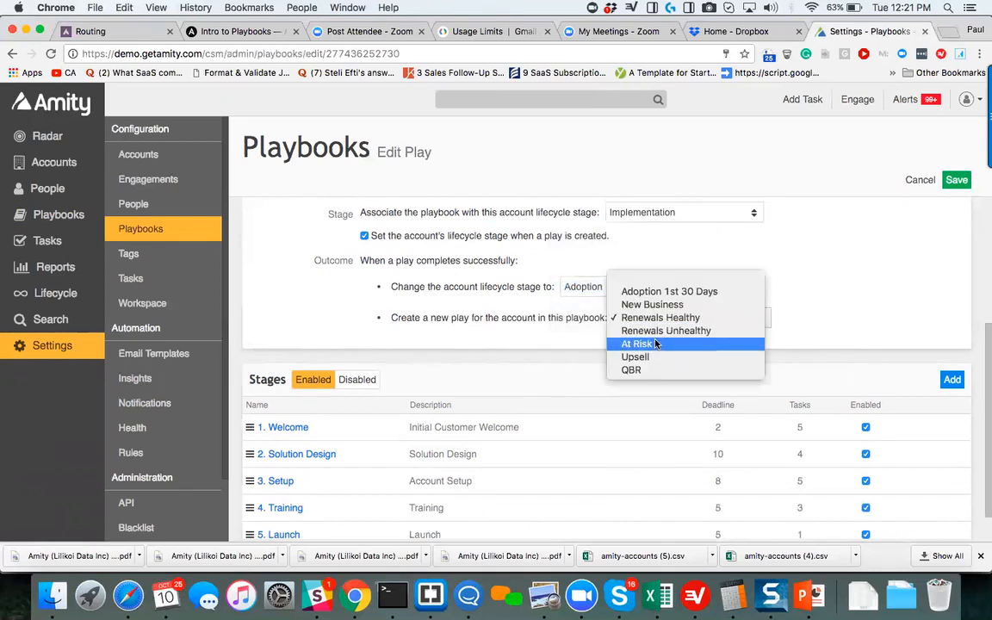
pyautogui.click(655, 292)
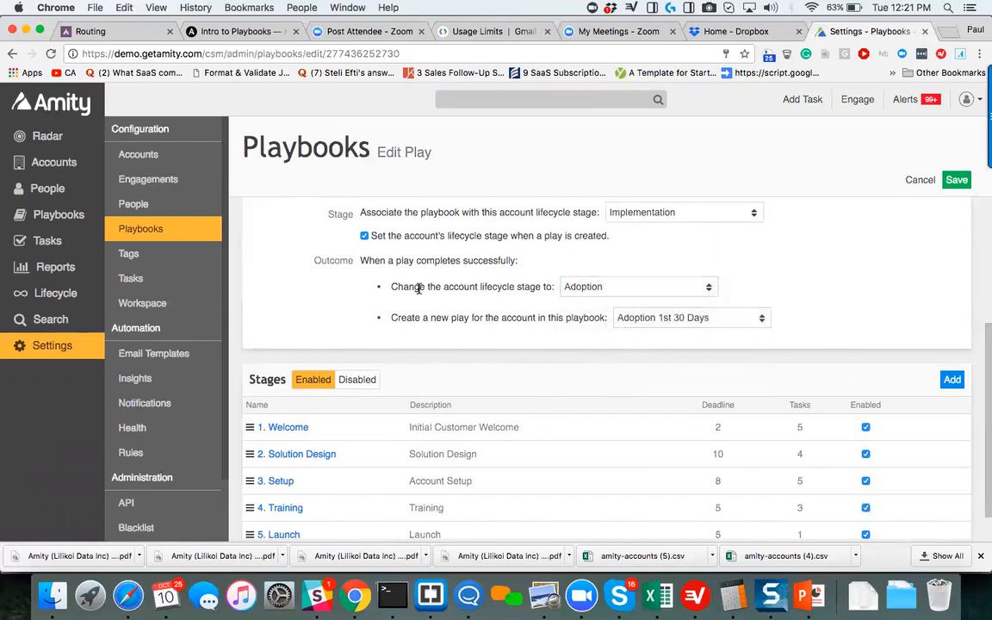
# Reorder the Onboarding stages, placing Setup before Solution Design and Launch before Training.
pyautogui.scroll(-1, 423, 309)
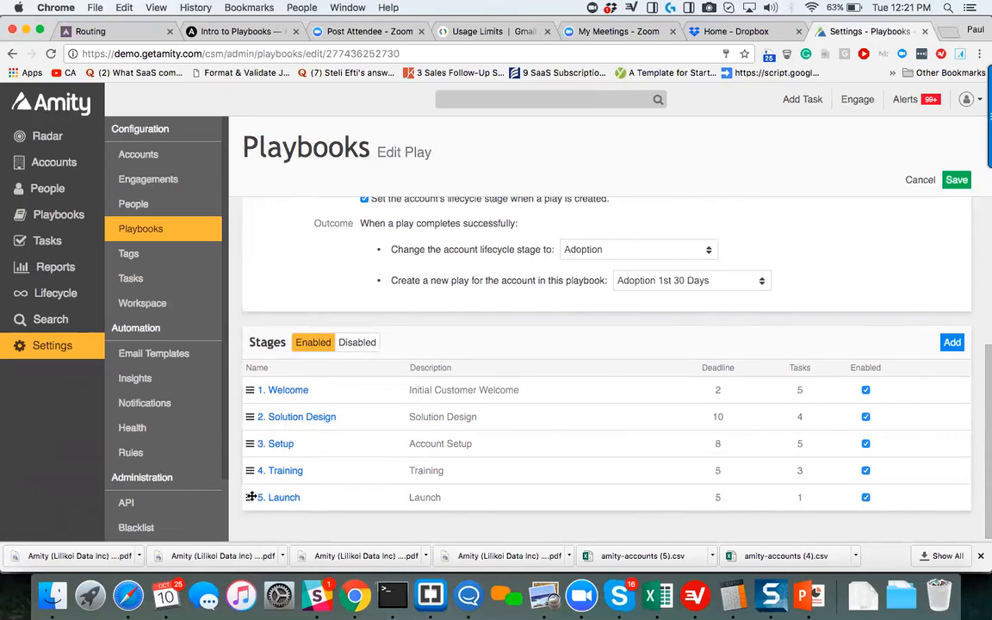
pyautogui.moveTo(251, 497); pyautogui.dragTo(251, 417)
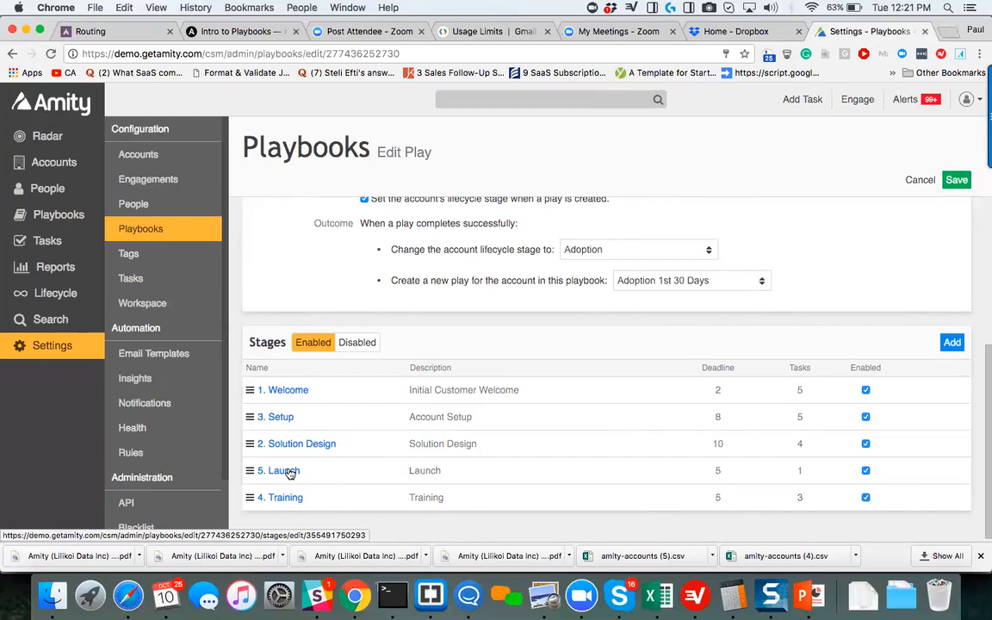
# Add a stage named New Stage with a 23-day deadline to the Onboarding playbook and save it.
pyautogui.click(952, 343)
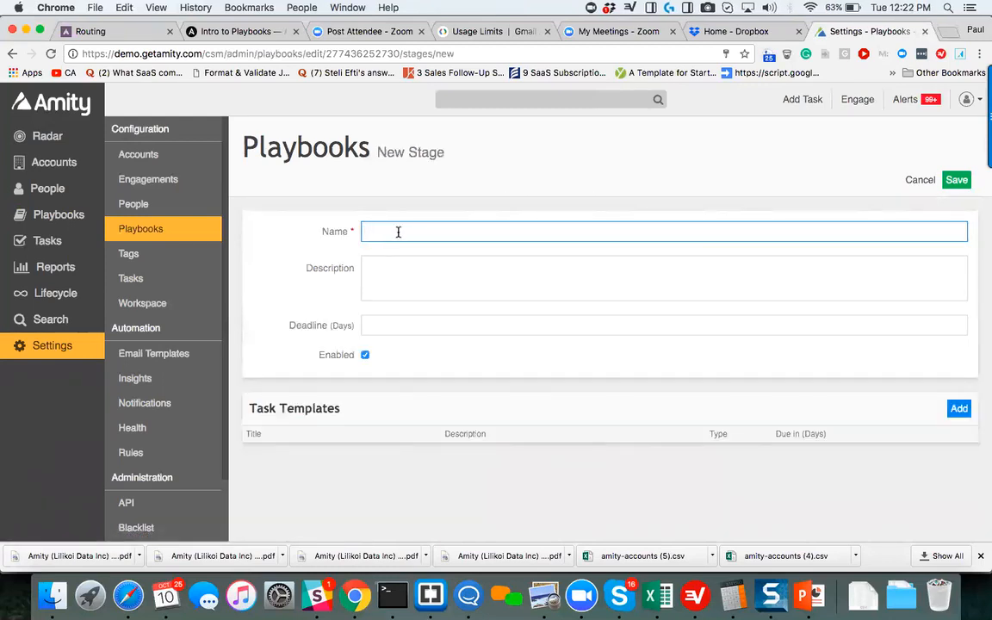
pyautogui.write('N')
pyautogui.press('BackSpace')
pyautogui.write('ew Stage')
pyautogui.click(407, 325)
pyautogui.write('23')
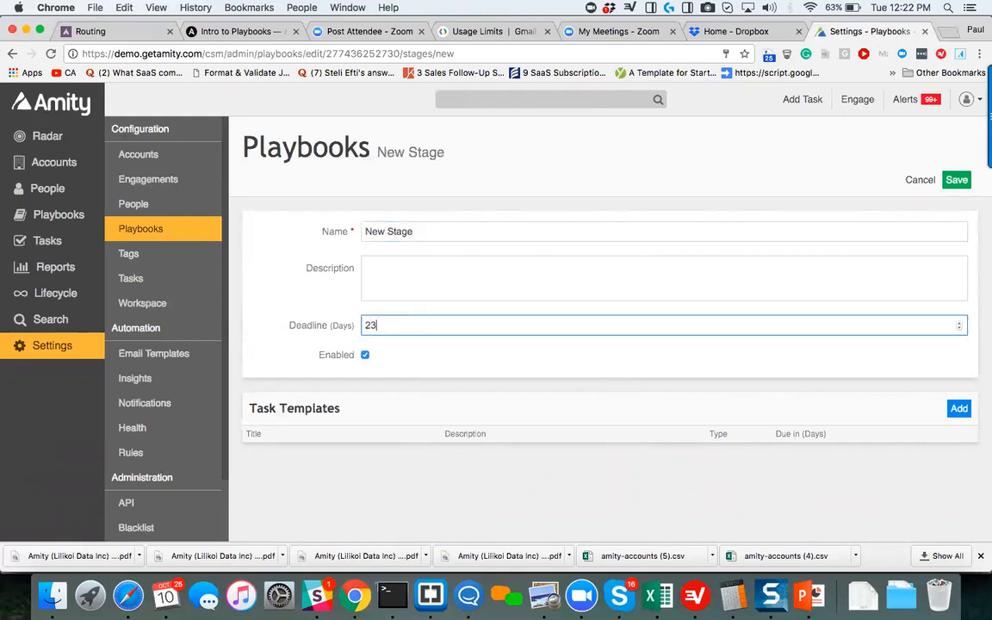
pyautogui.click(546, 350)
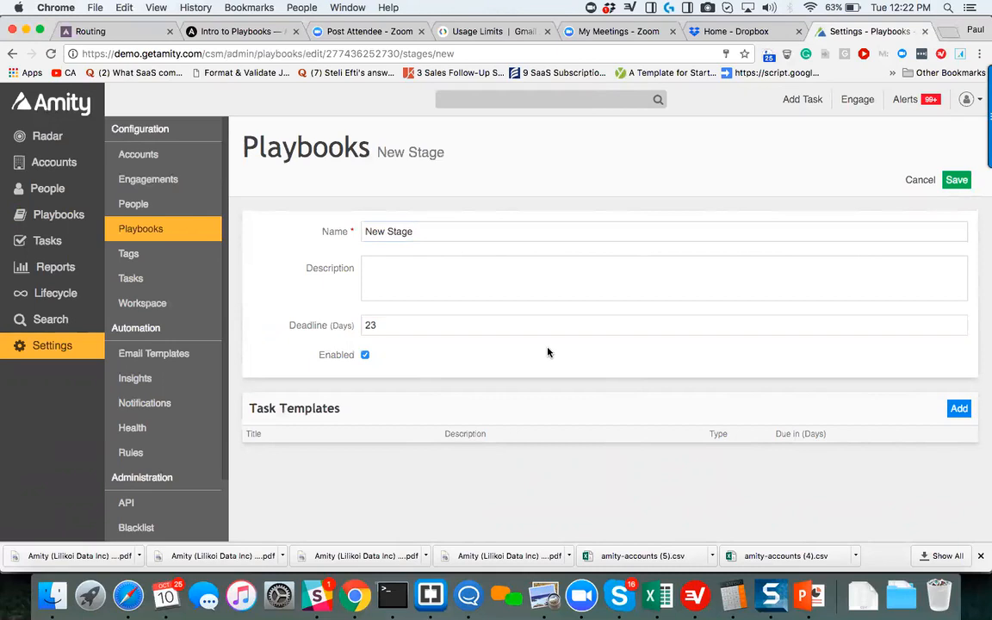
pyautogui.click(957, 180)
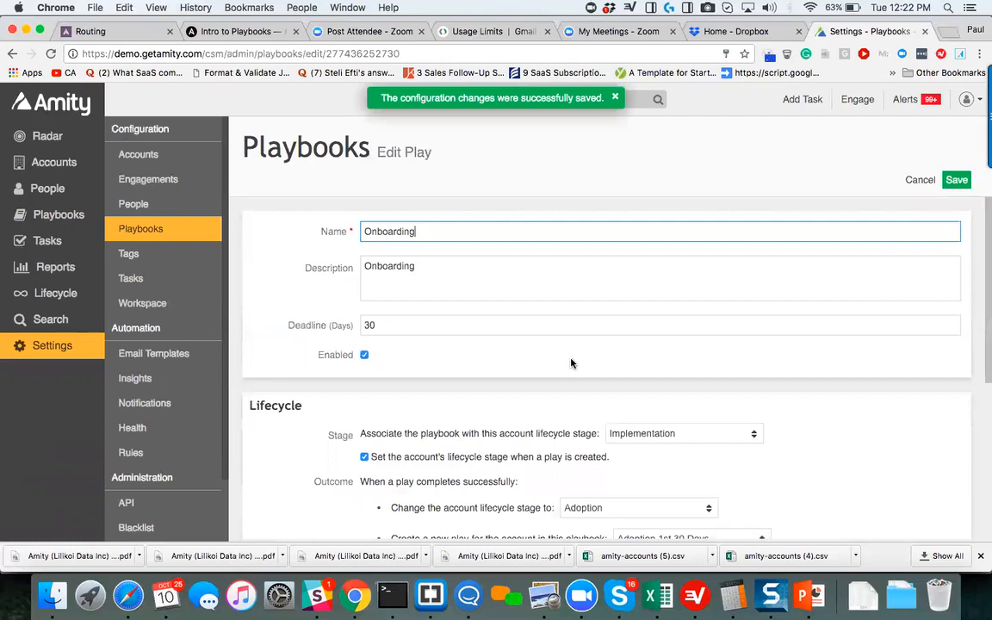
# Disable New Stage in the Onboarding playbook's stage list.
pyautogui.scroll(-5, 567, 360)
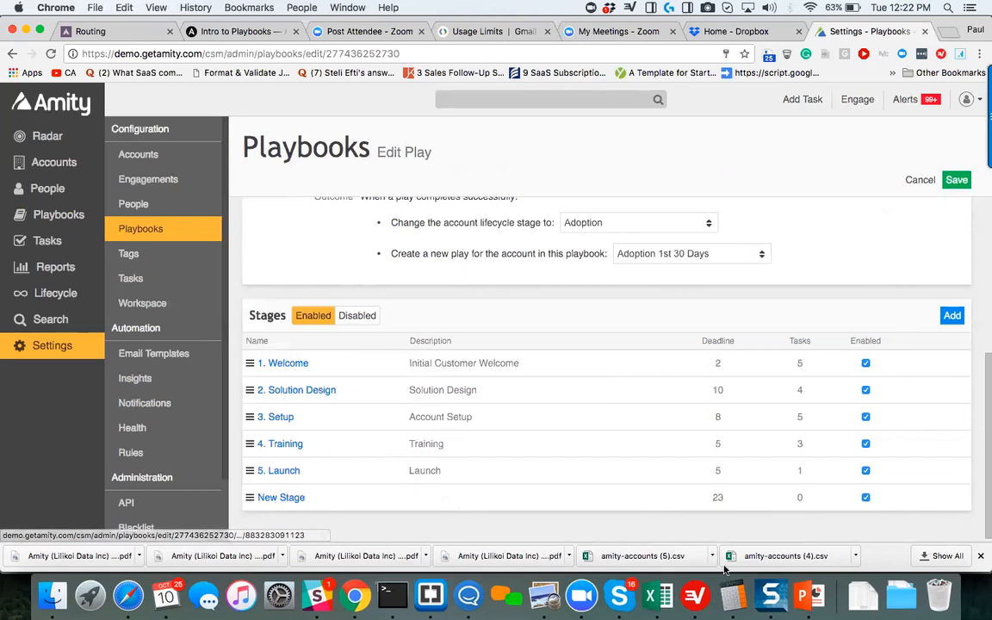
pyautogui.click(867, 498)
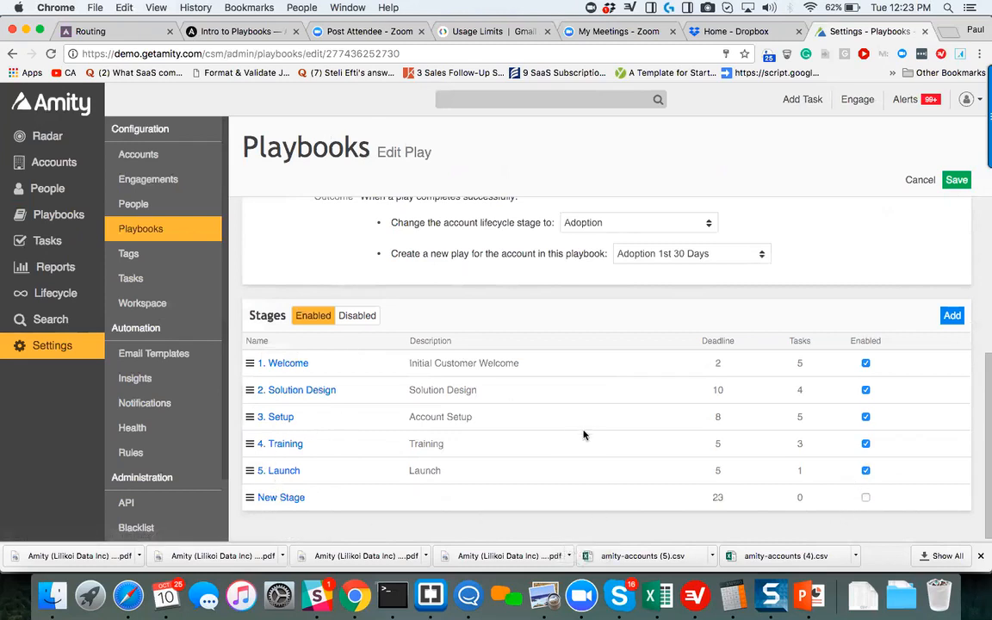
# Add a task template titled Send Welcome Email to New Stage, with type CSM Check in Call and due in 1 day.
pyautogui.click(270, 498)
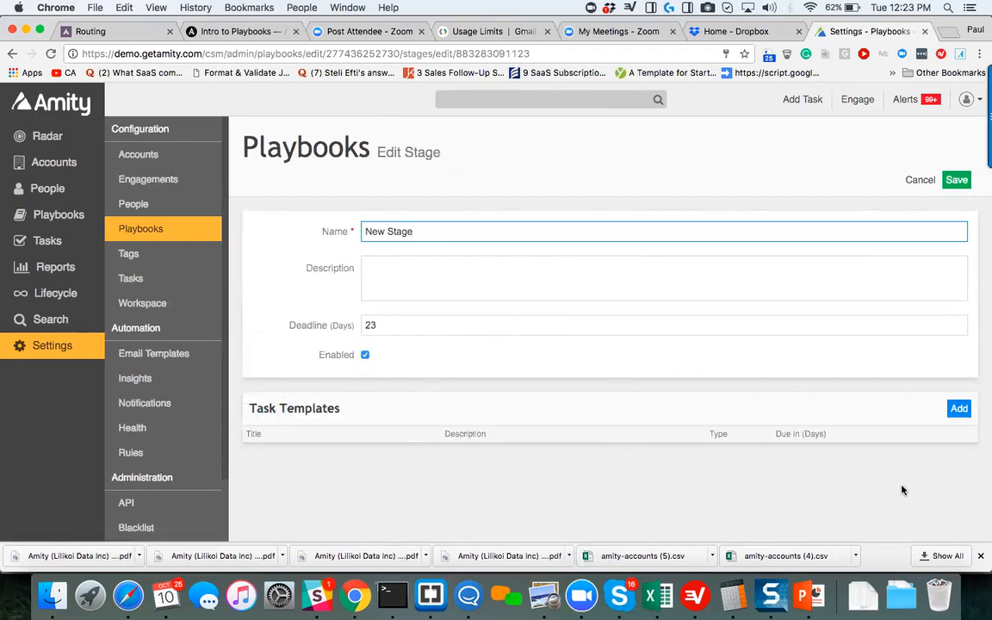
pyautogui.click(961, 410)
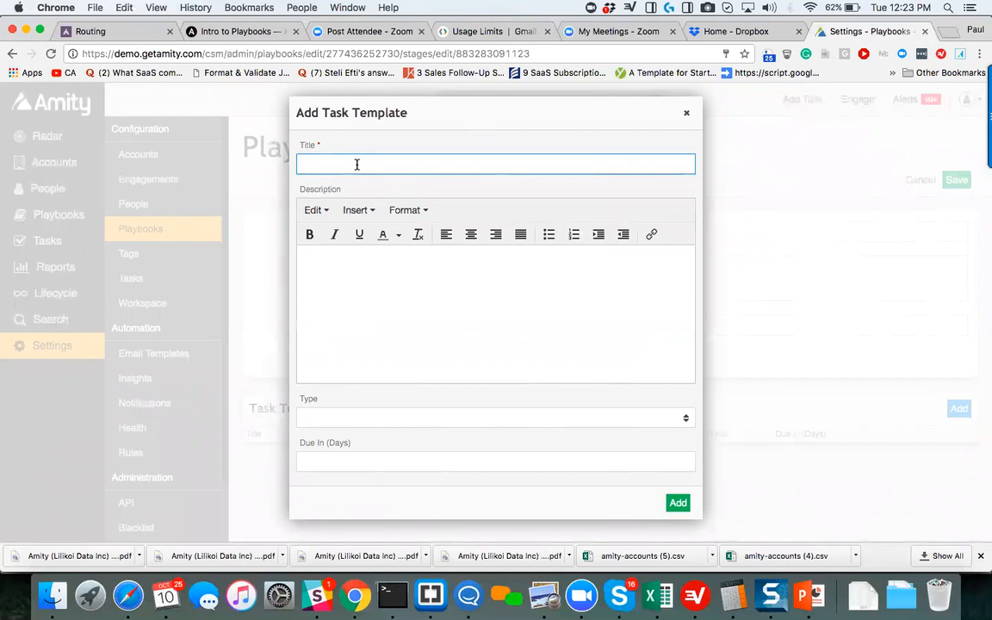
pyautogui.write('Send Welcome Email')
pyautogui.click(395, 290)
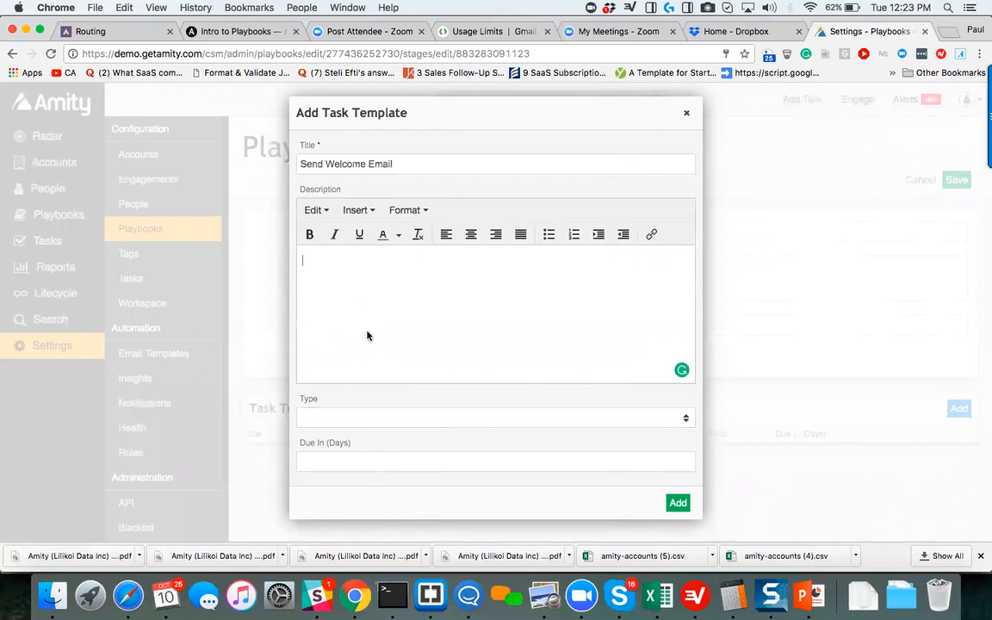
pyautogui.click(351, 418)
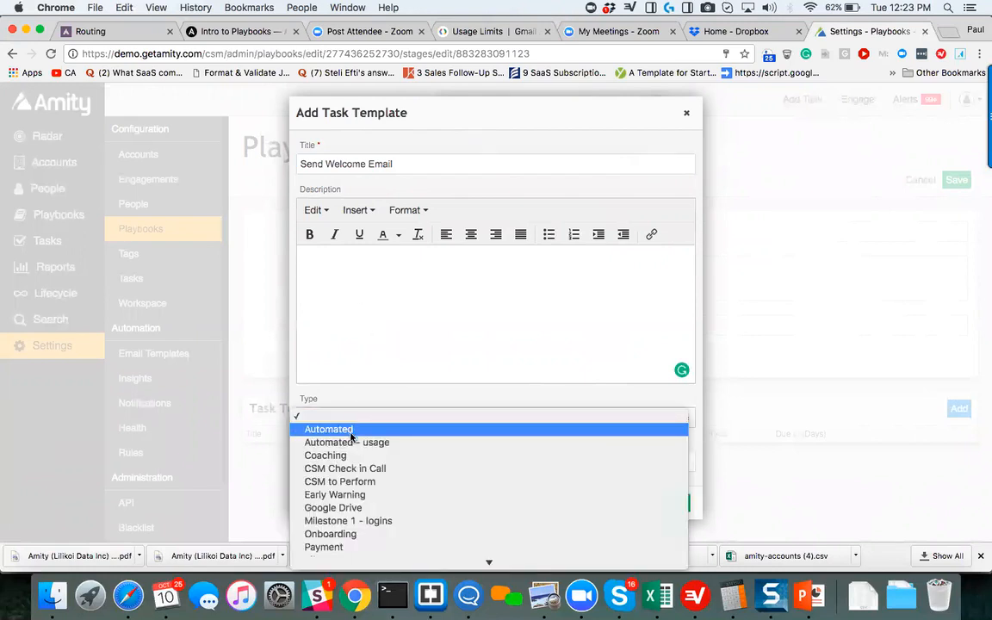
pyautogui.scroll(-1, 353, 466)
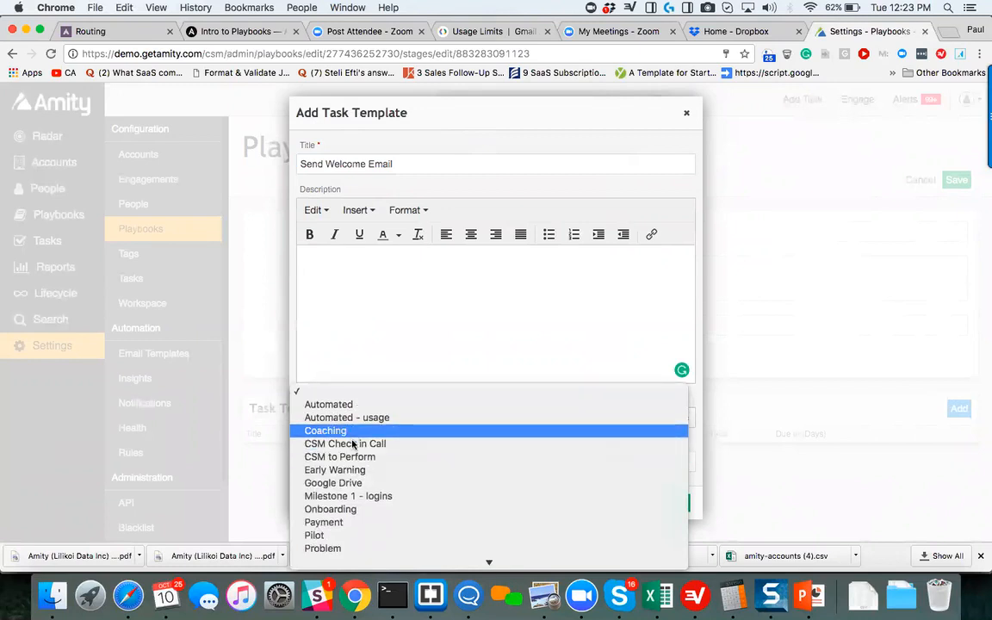
pyautogui.press('Escape')
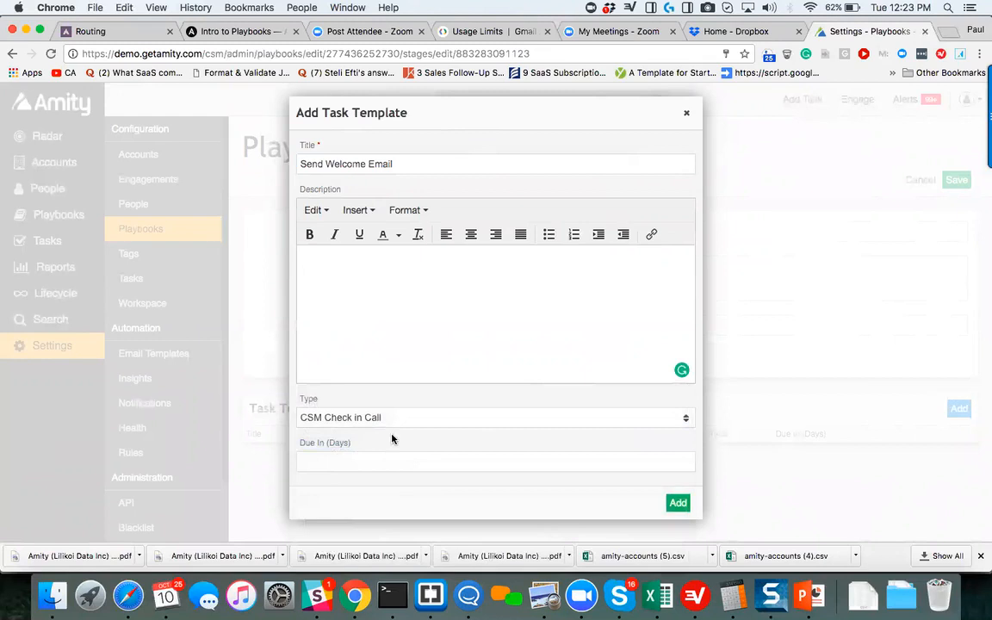
pyautogui.click(391, 468)
pyautogui.write('1')
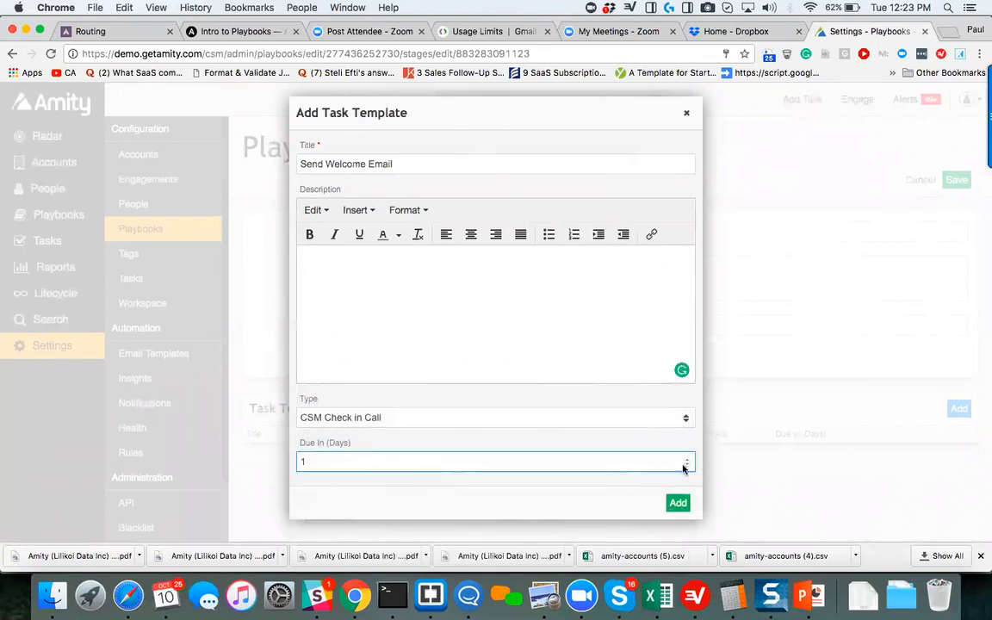
pyautogui.click(682, 505)
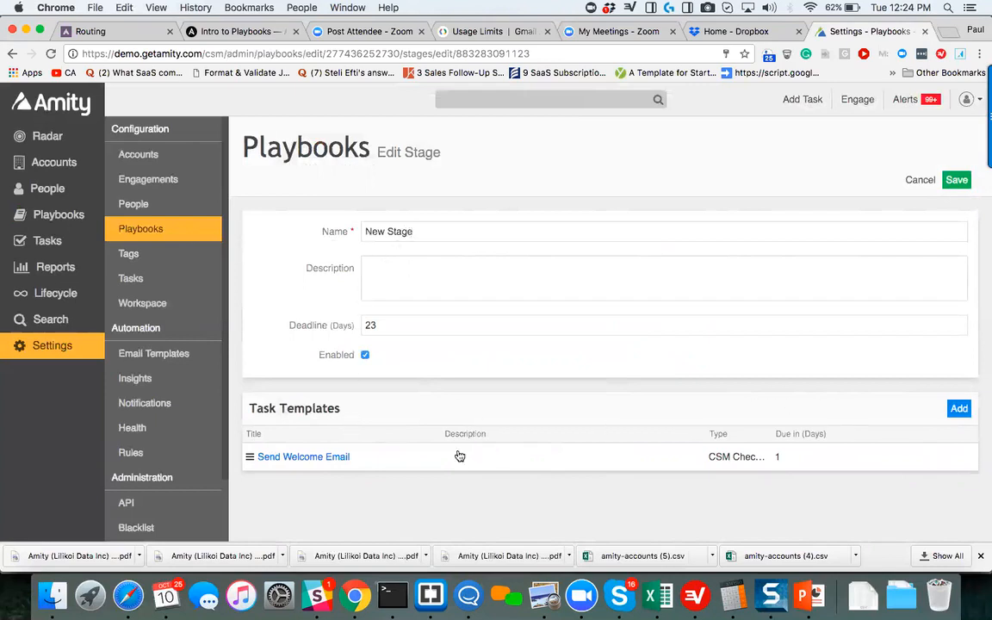
# Review the Send Welcome Email task template's details, including its empty description area, and close it without editing.
pyautogui.click(296, 457)
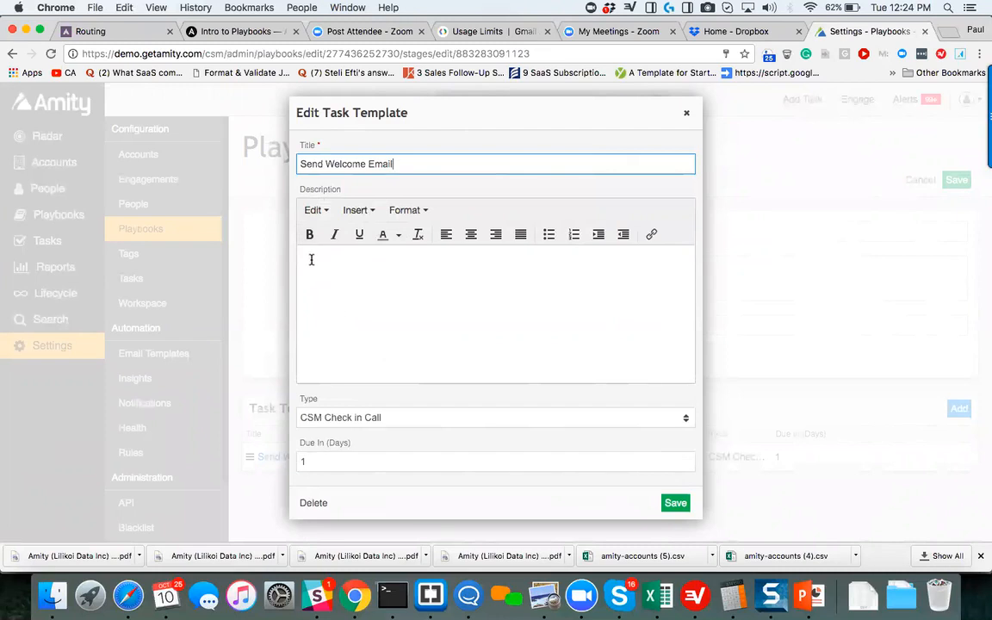
pyautogui.click(311, 254)
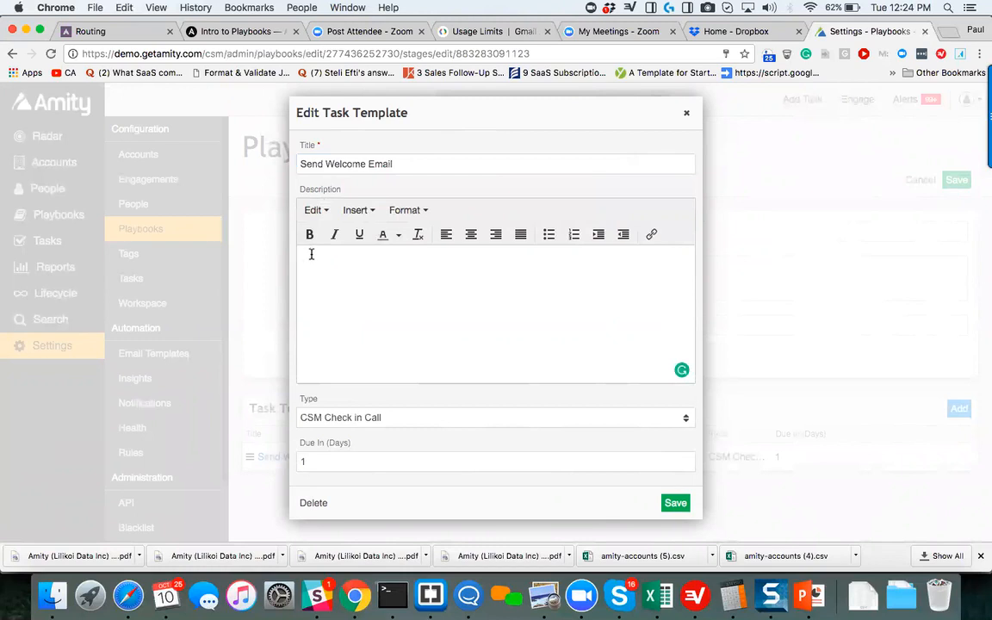
pyautogui.click(334, 297)
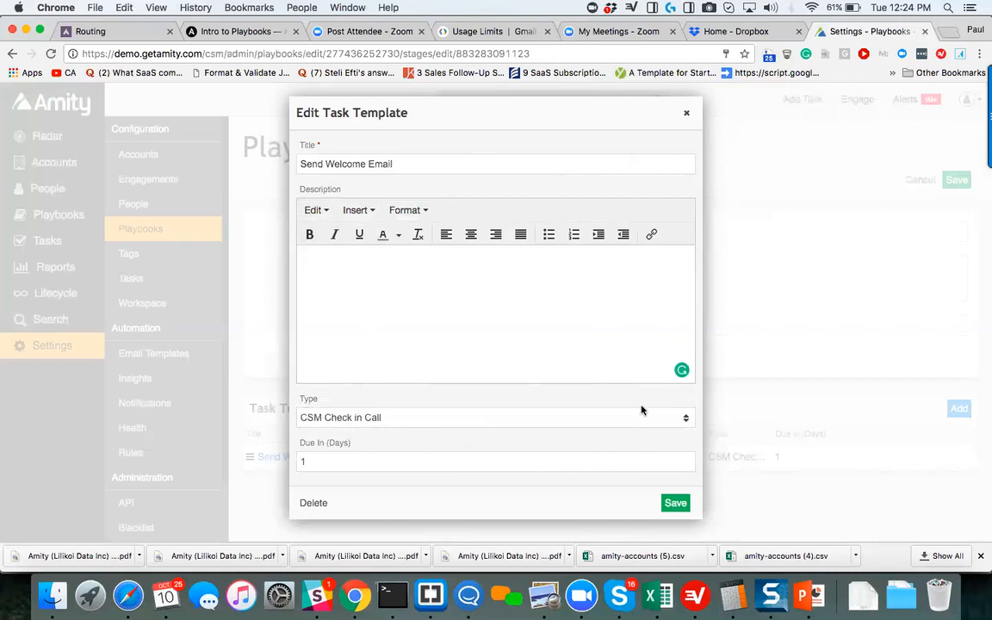
pyautogui.click(690, 113)
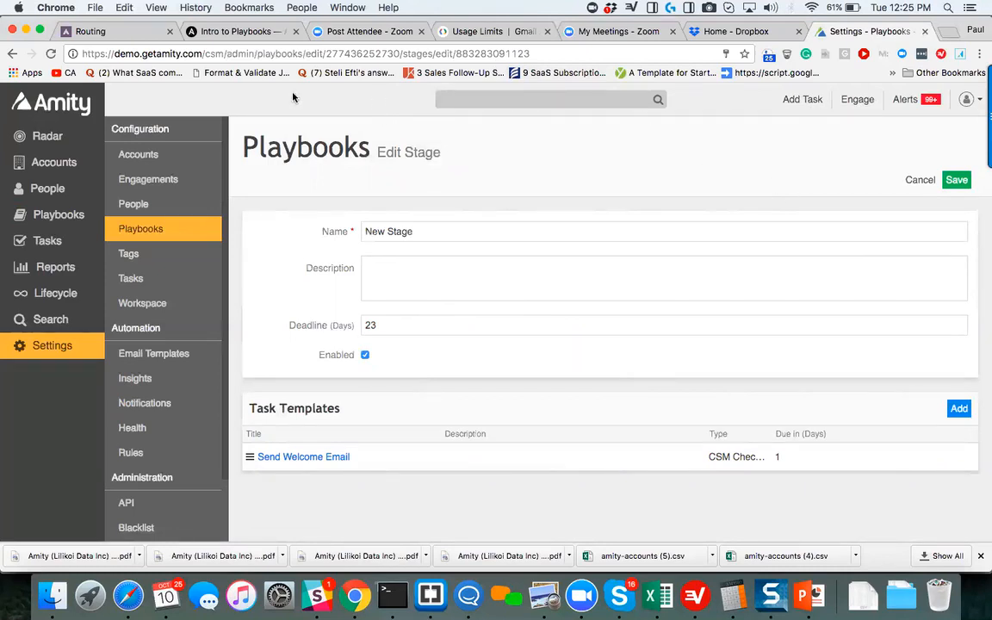
# View the plays in progress for the Dollar Tree account.
pyautogui.click(37, 165)
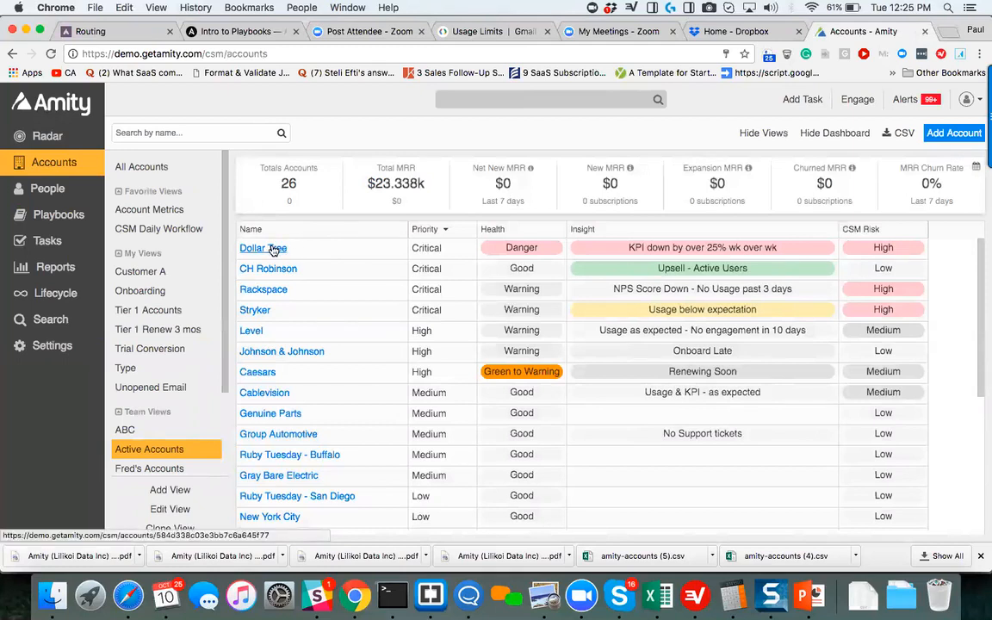
pyautogui.click(271, 249)
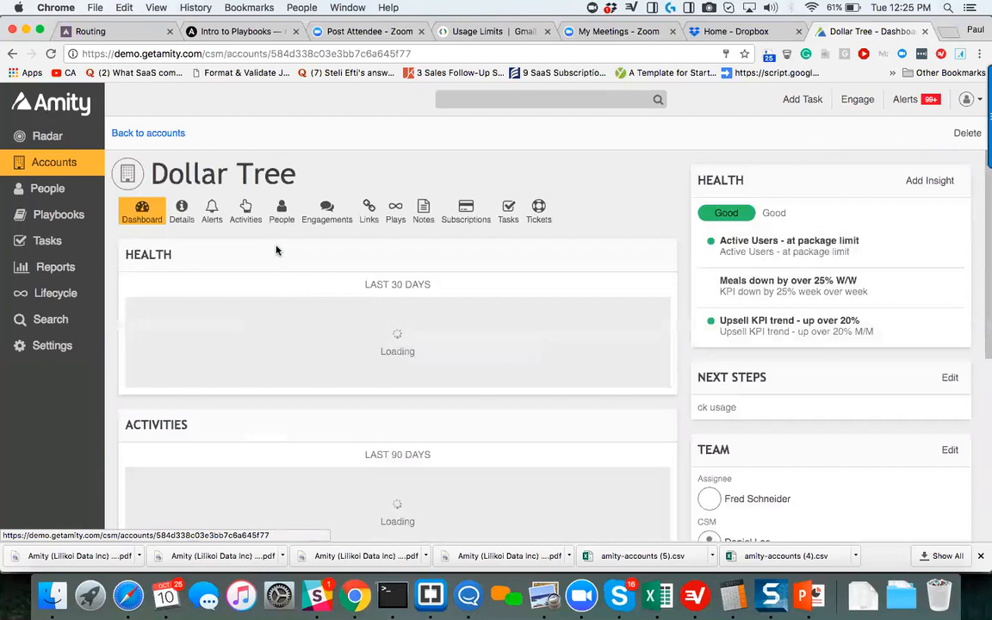
pyautogui.click(396, 210)
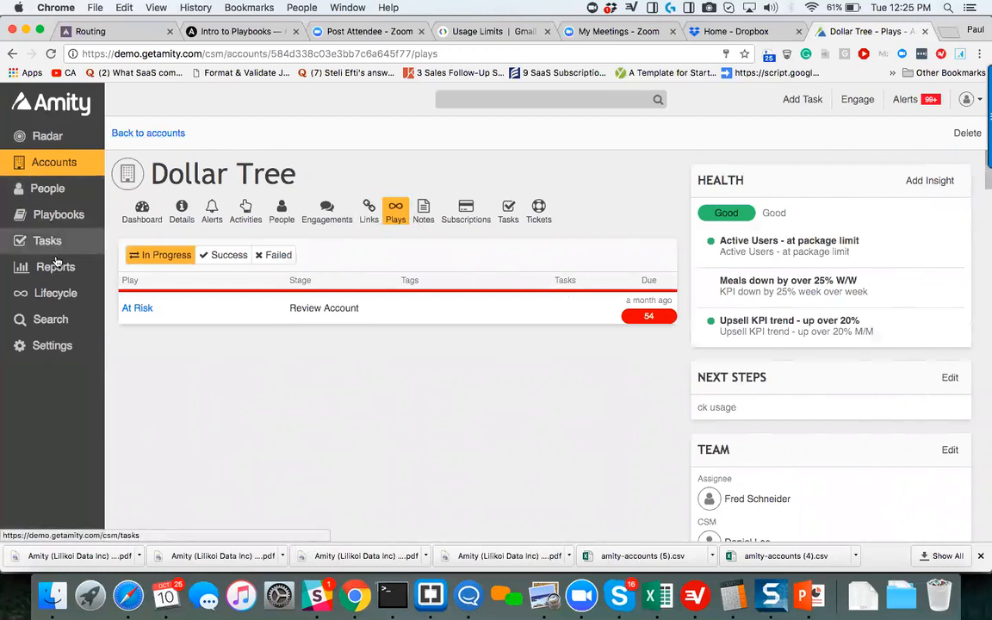
# Start a new Onboarding play for the Borg Warner account.
pyautogui.click(55, 216)
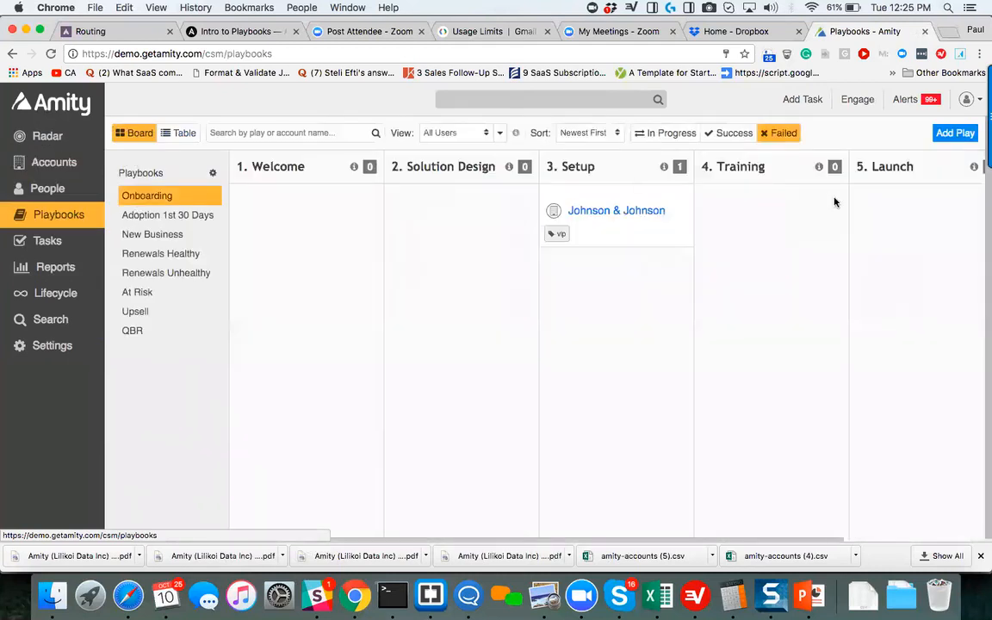
pyautogui.click(956, 134)
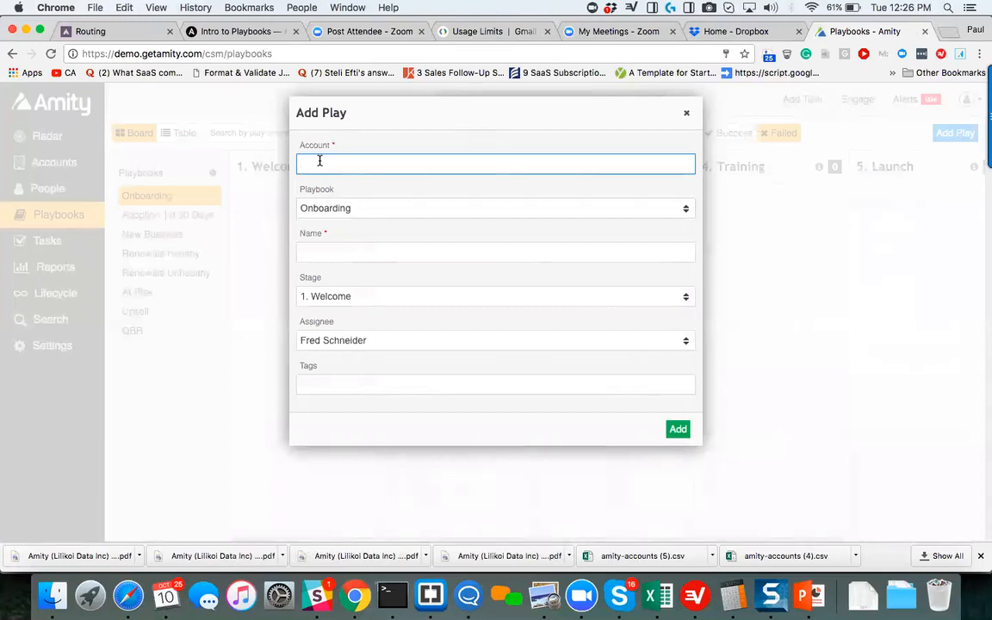
pyautogui.write('W')
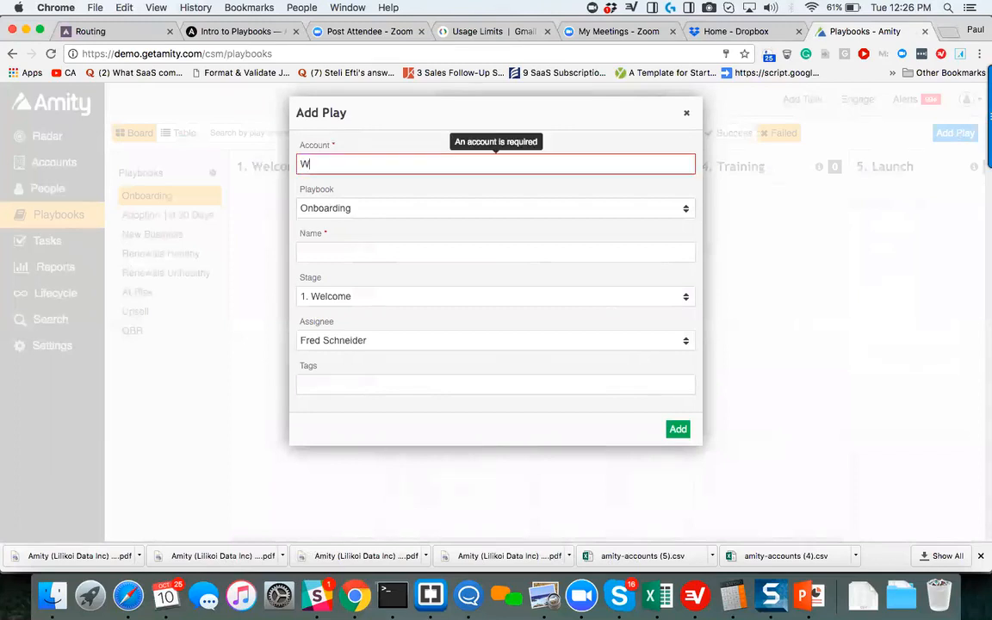
pyautogui.click(324, 183)
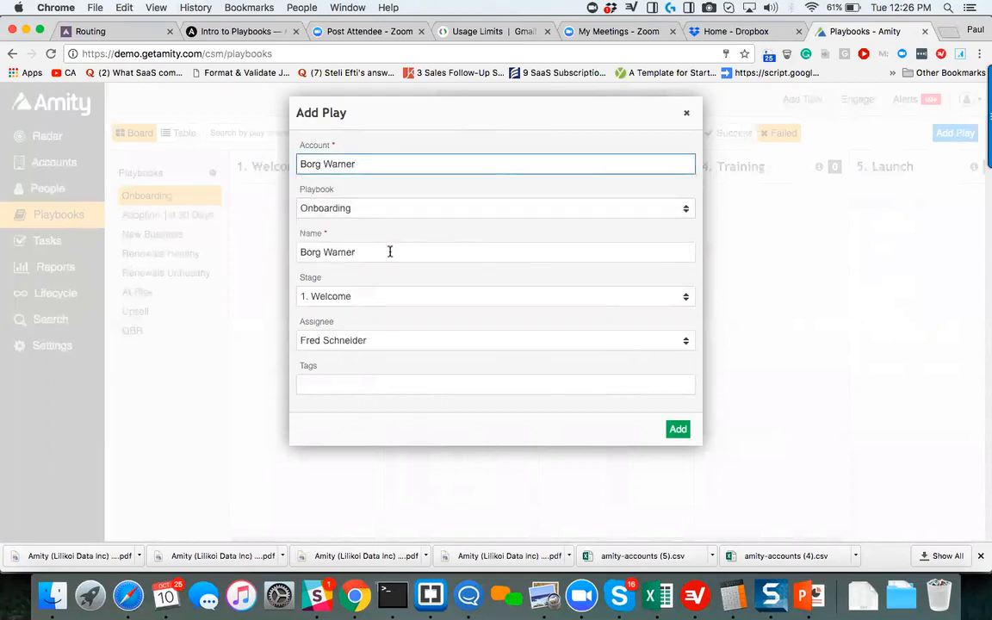
# Assign the Borg Warner play to the last team member in the assignee choices, tag it VIP, and create it.
pyautogui.click(389, 339)
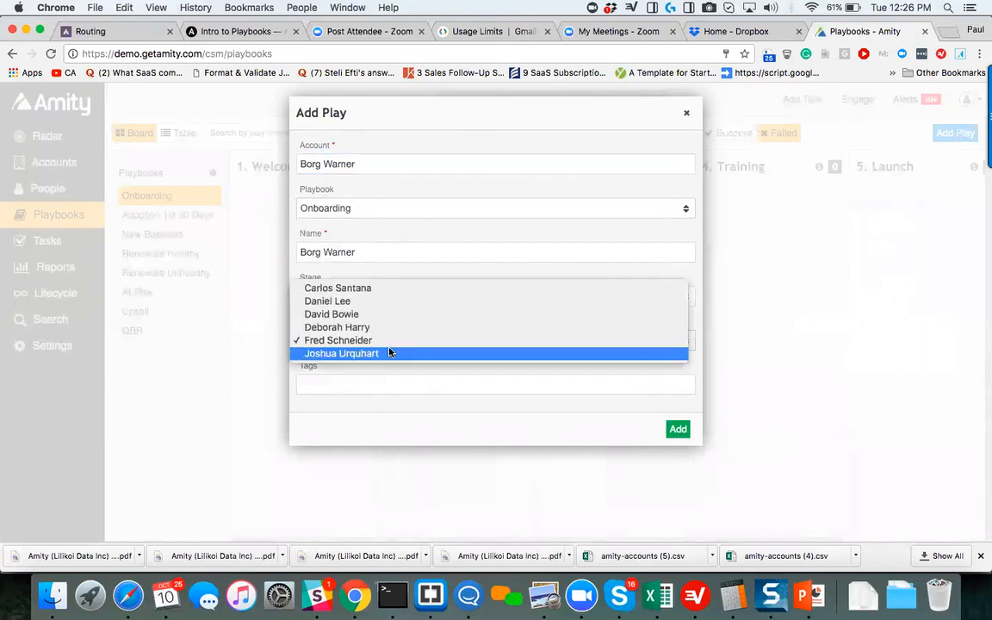
pyautogui.click(390, 353)
pyautogui.click(432, 380)
pyautogui.write('VI')
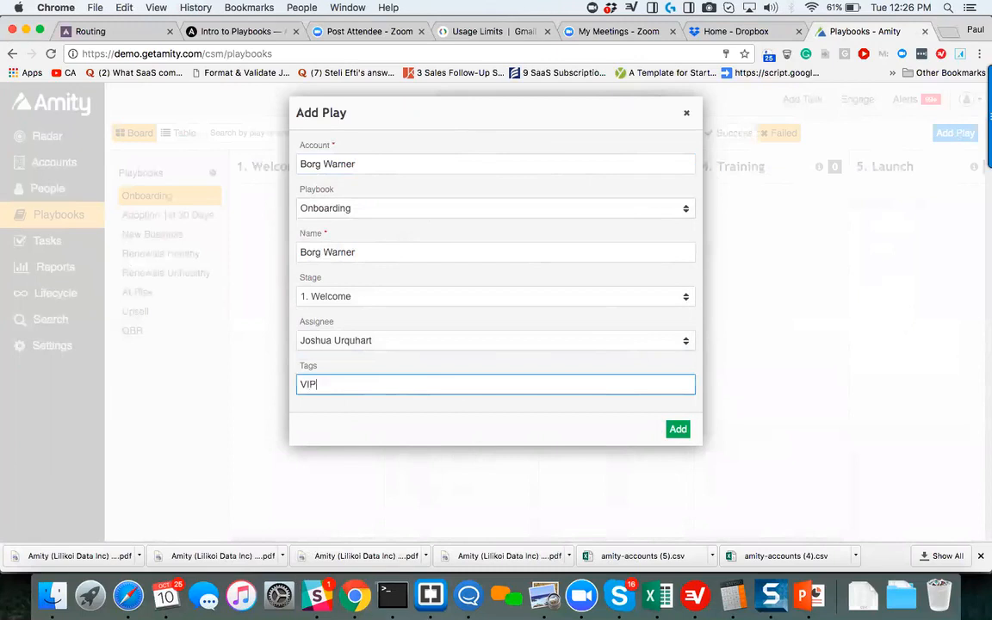
pyautogui.write('P')
pyautogui.press('Return')
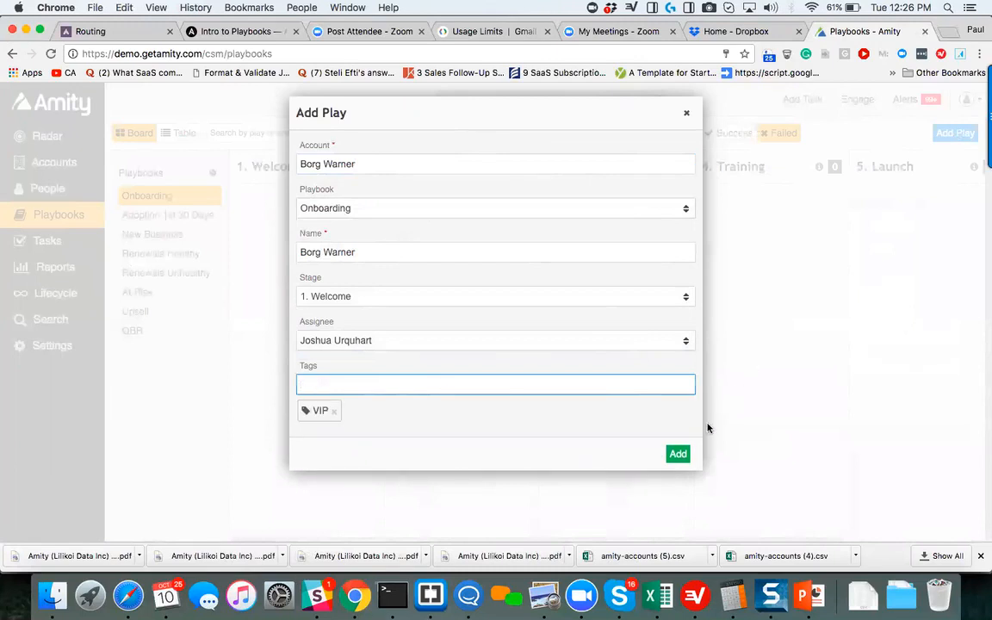
pyautogui.click(679, 455)
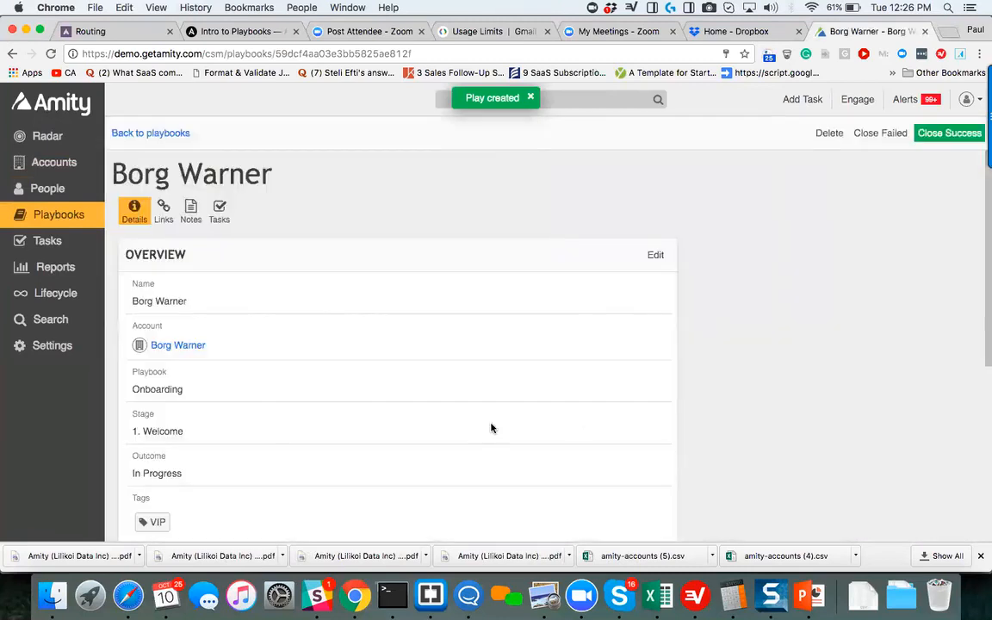
pyautogui.scroll(-5, 432, 426)
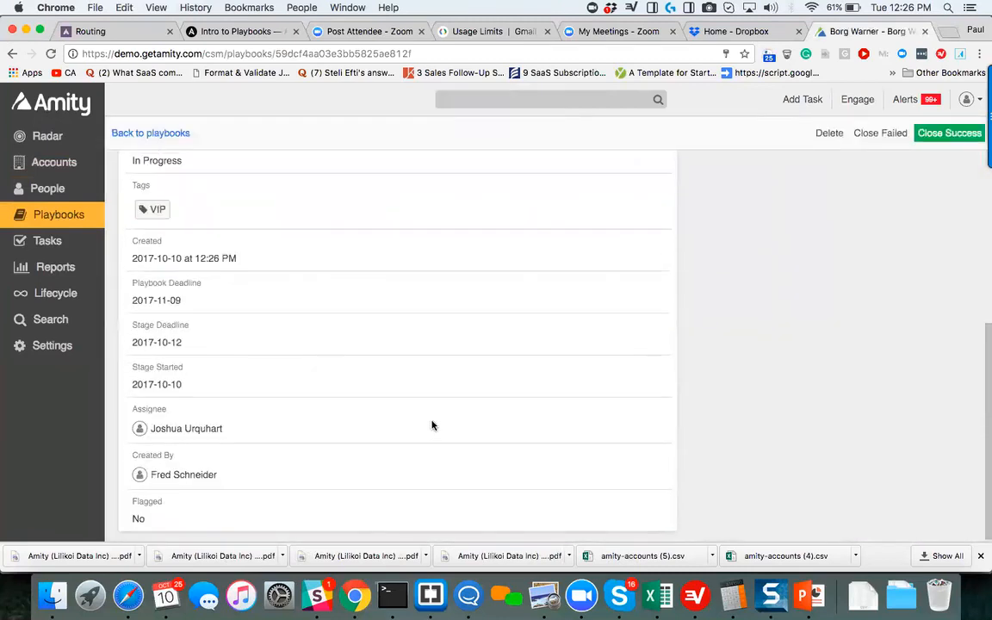
pyautogui.scroll(5, 433, 426)
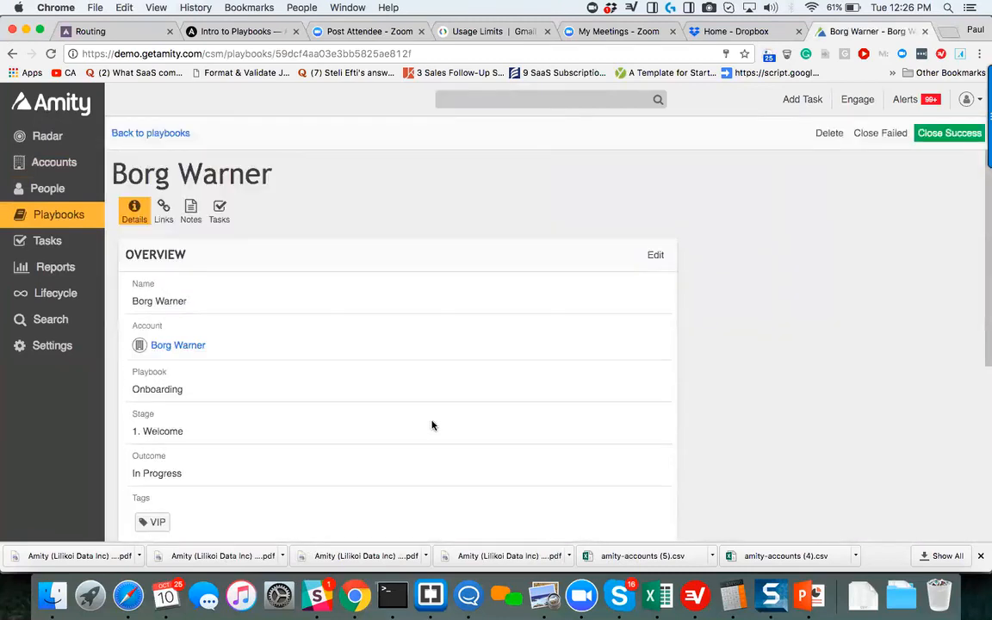
# Filter the Onboarding board to in-progress plays and move the Borg Warner play from Welcome to Solution Design.
pyautogui.click(172, 135)
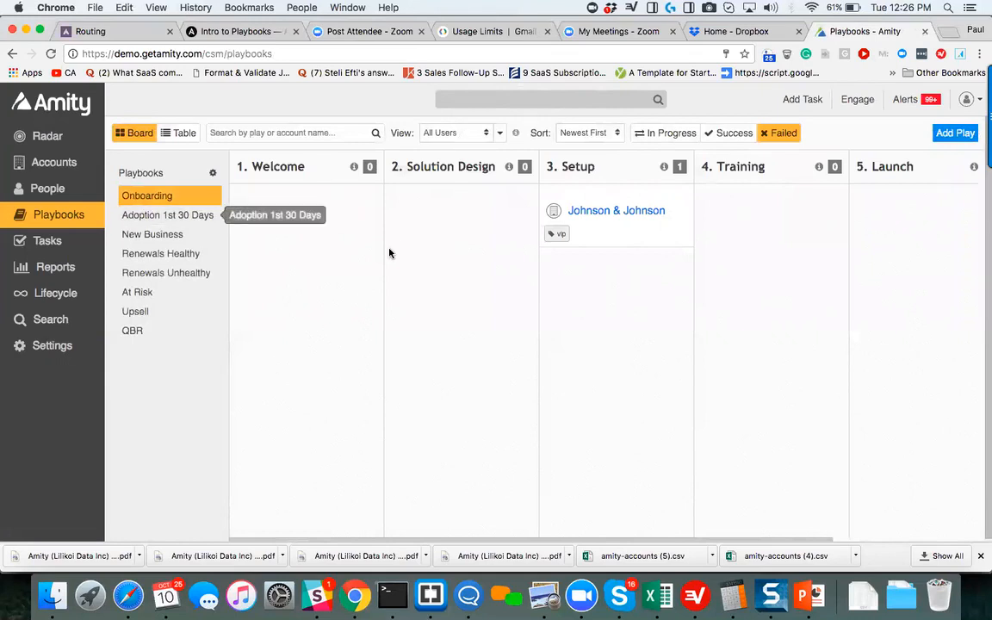
pyautogui.click(671, 137)
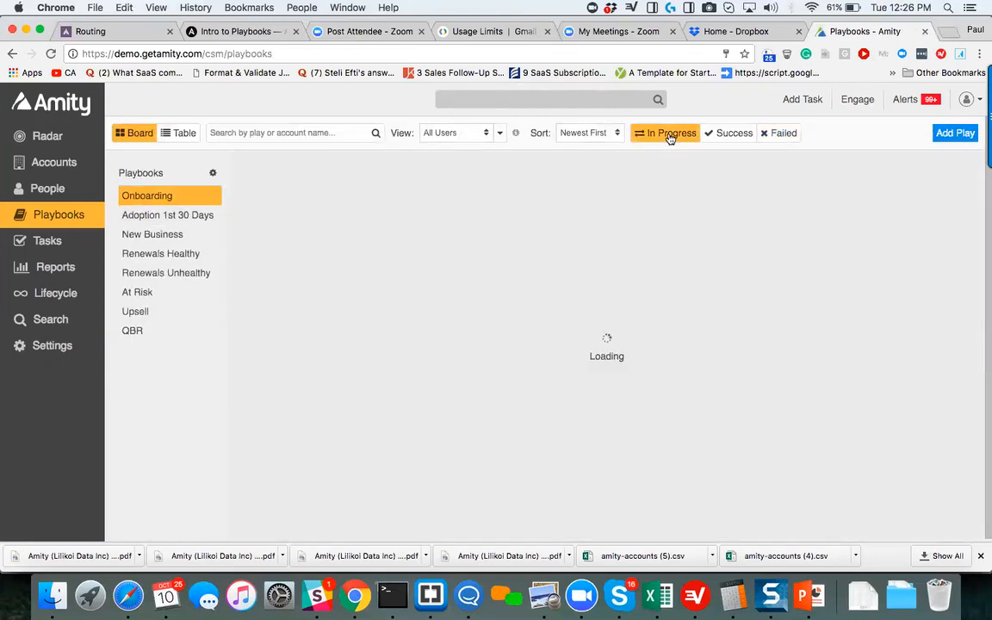
pyautogui.moveTo(327, 225); pyautogui.dragTo(496, 311)
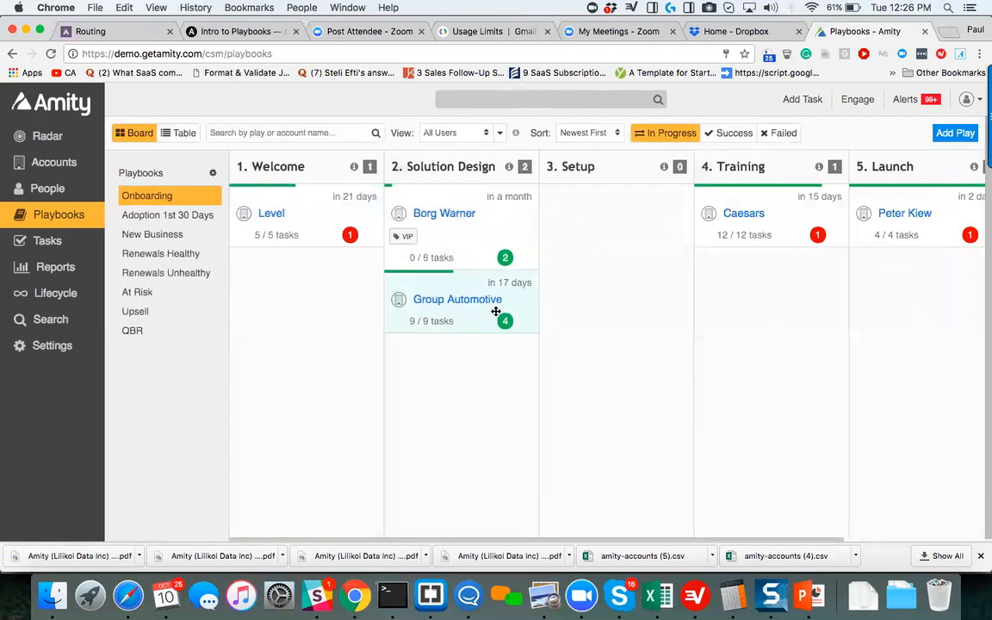
# Review the Borg Warner play's overview and its task list, and close the play's details.
pyautogui.click(508, 218)
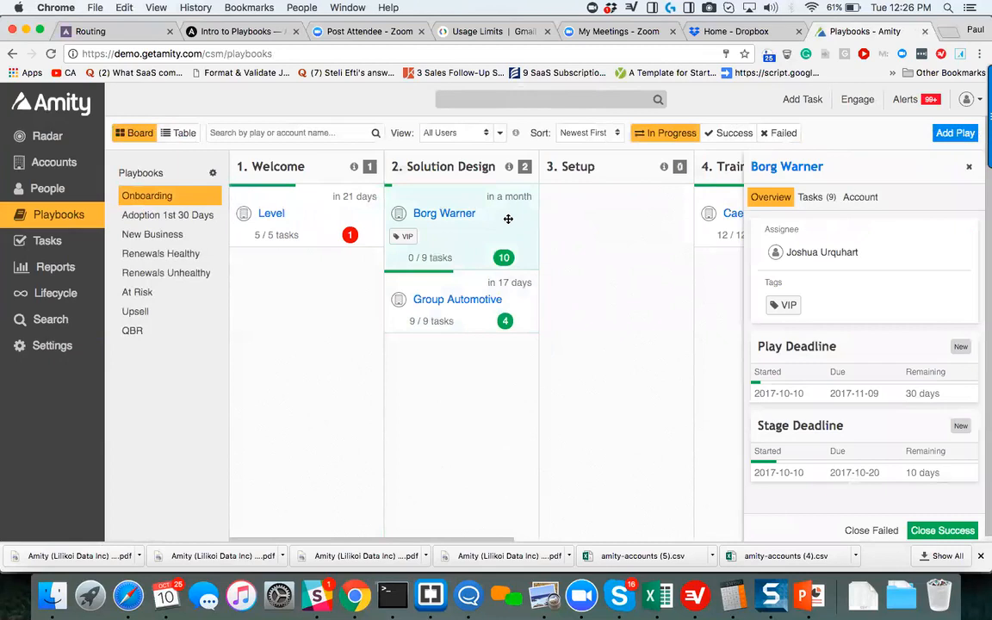
pyautogui.click(830, 198)
pyautogui.scroll(-1, 860, 366)
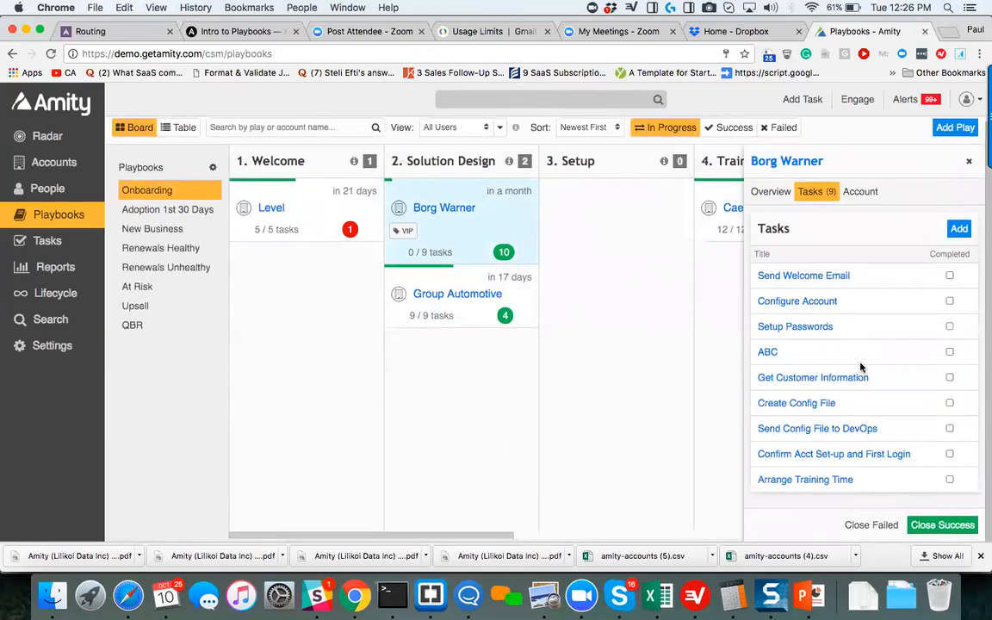
pyautogui.scroll(1, 860, 366)
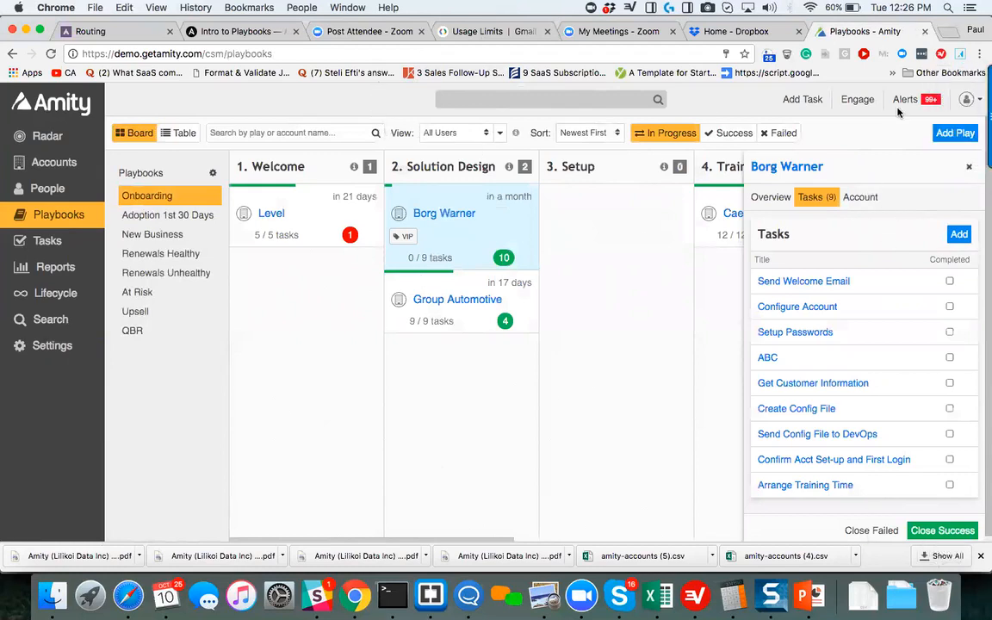
pyautogui.click(969, 166)
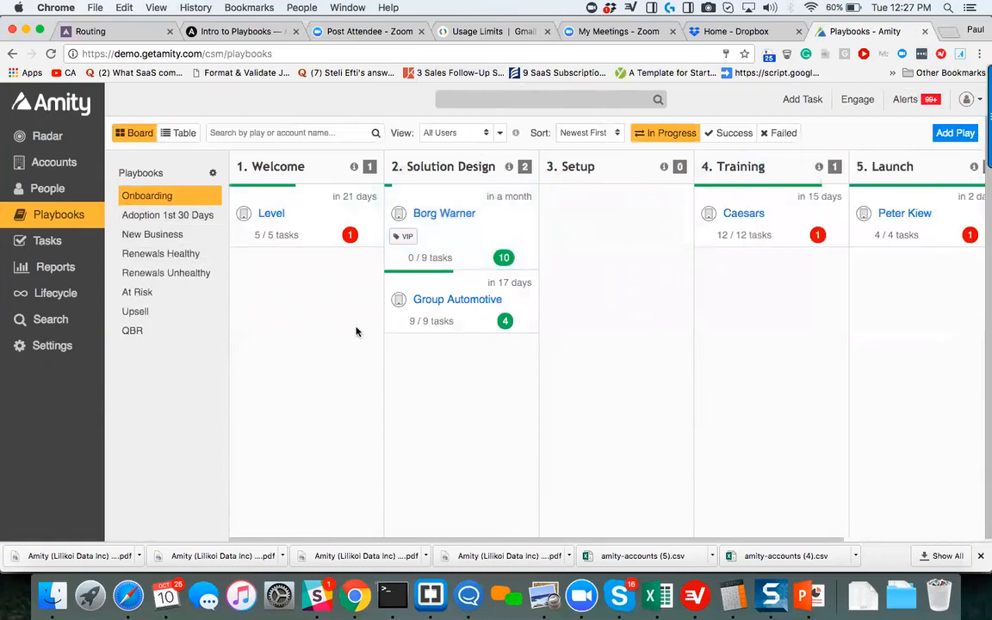
# Move the Level play from Welcome to Training and the Caesars play from Training to Launch on the Onboarding board.
pyautogui.moveTo(309, 207); pyautogui.dragTo(771, 302)
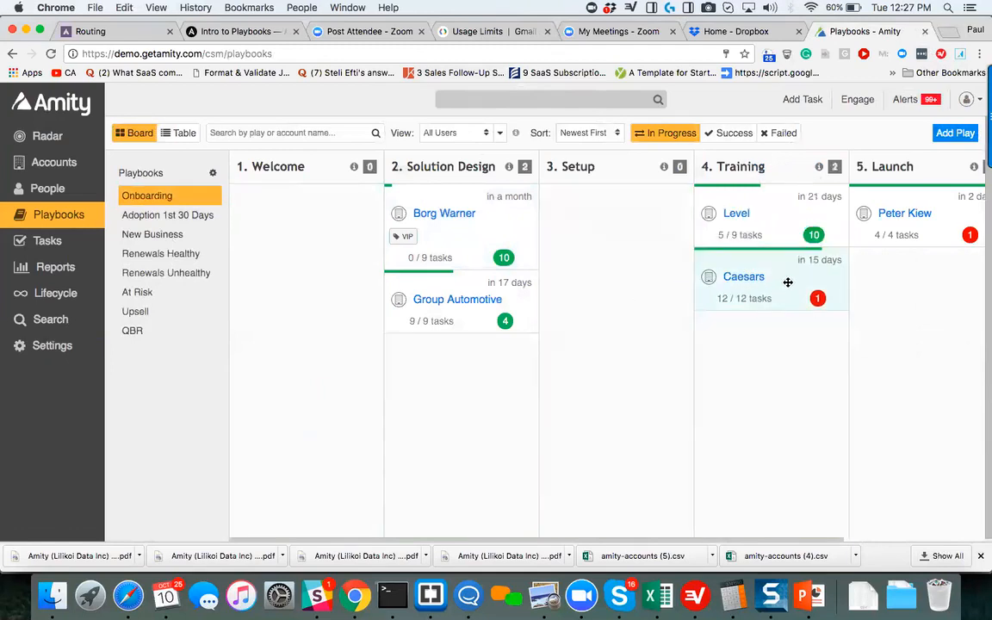
pyautogui.click(788, 281)
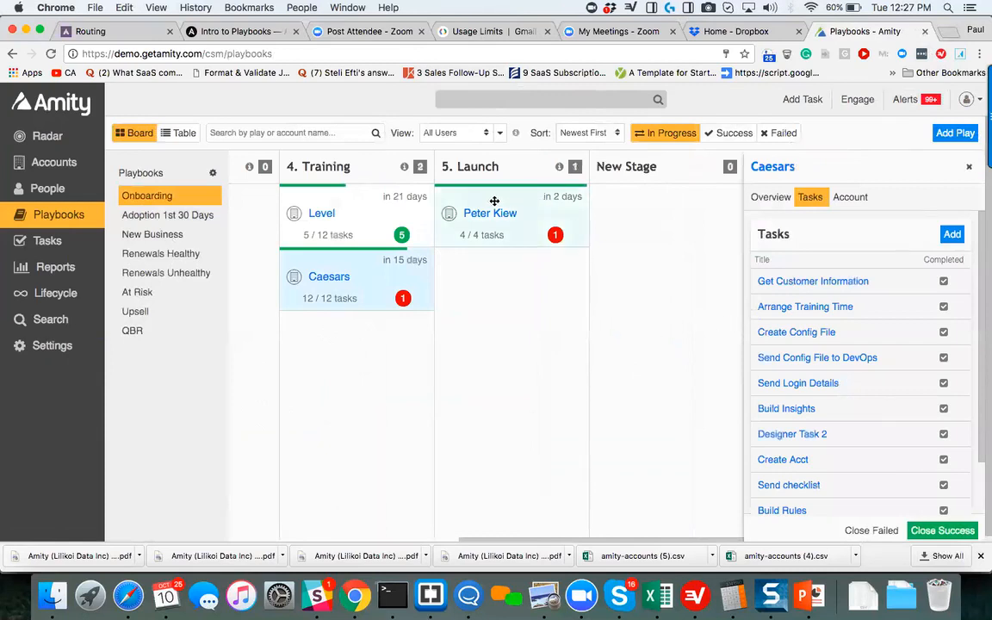
pyautogui.moveTo(357, 273); pyautogui.dragTo(523, 285)
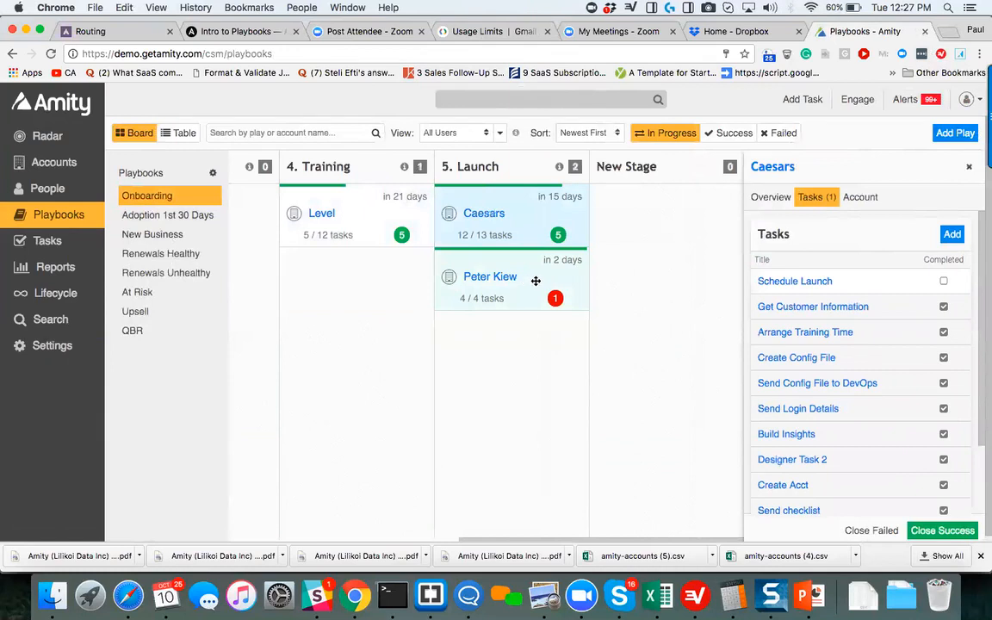
pyautogui.click(971, 167)
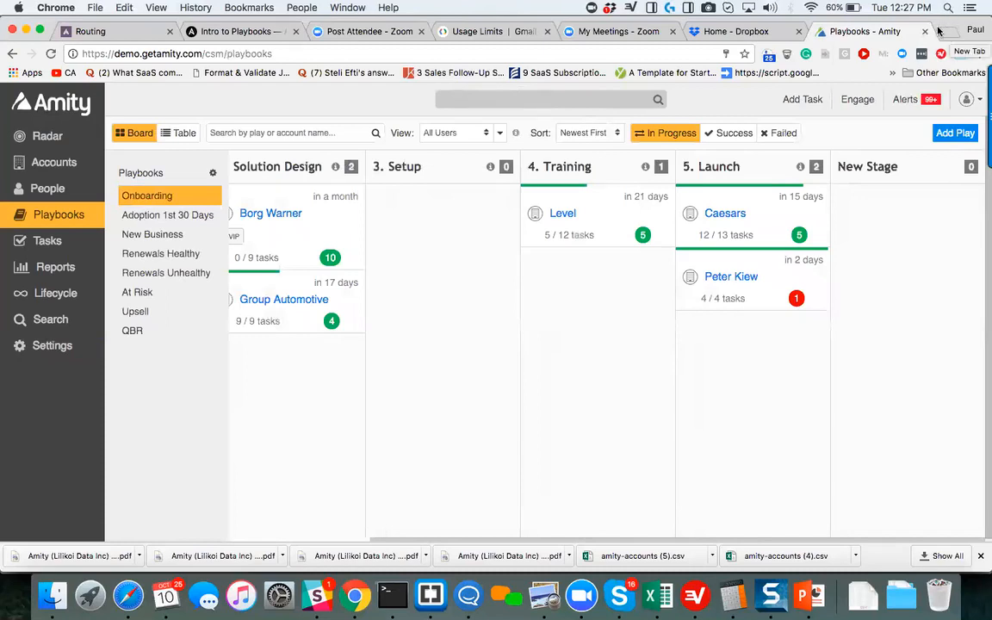
pyautogui.click(53, 246)
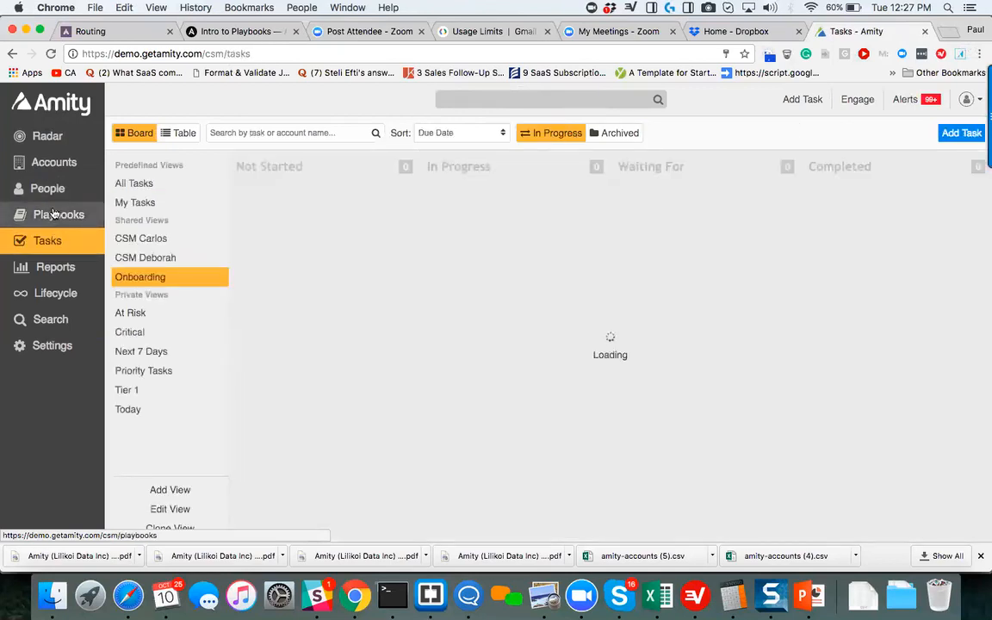
pyautogui.click(53, 215)
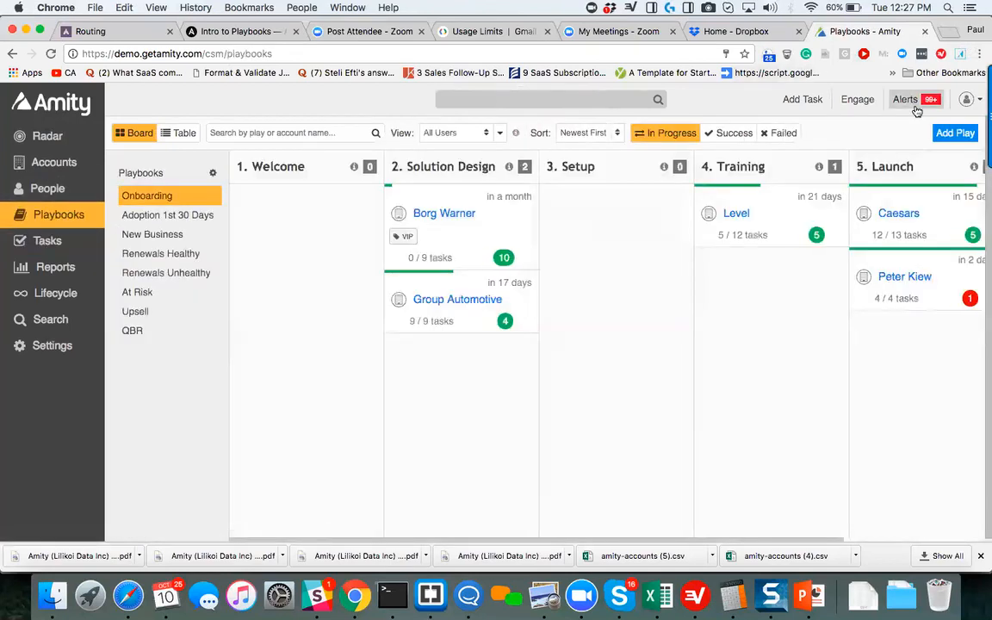
# Open preview.getamity.com in a new browser tab and collapse the views list beside the accounts table.
pyautogui.click(956, 31)
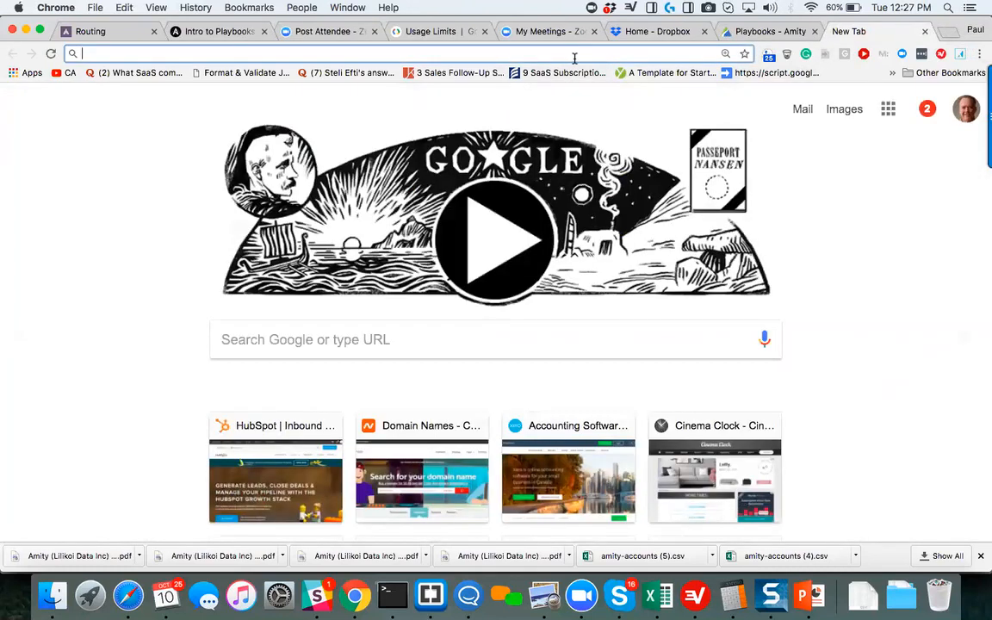
pyautogui.write('preview')
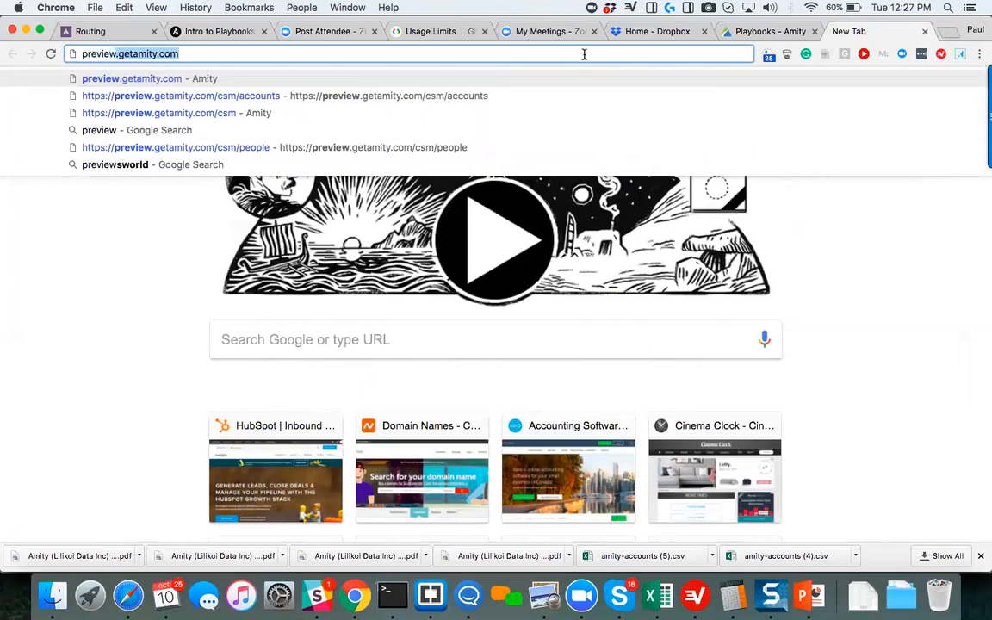
pyautogui.press('Return')
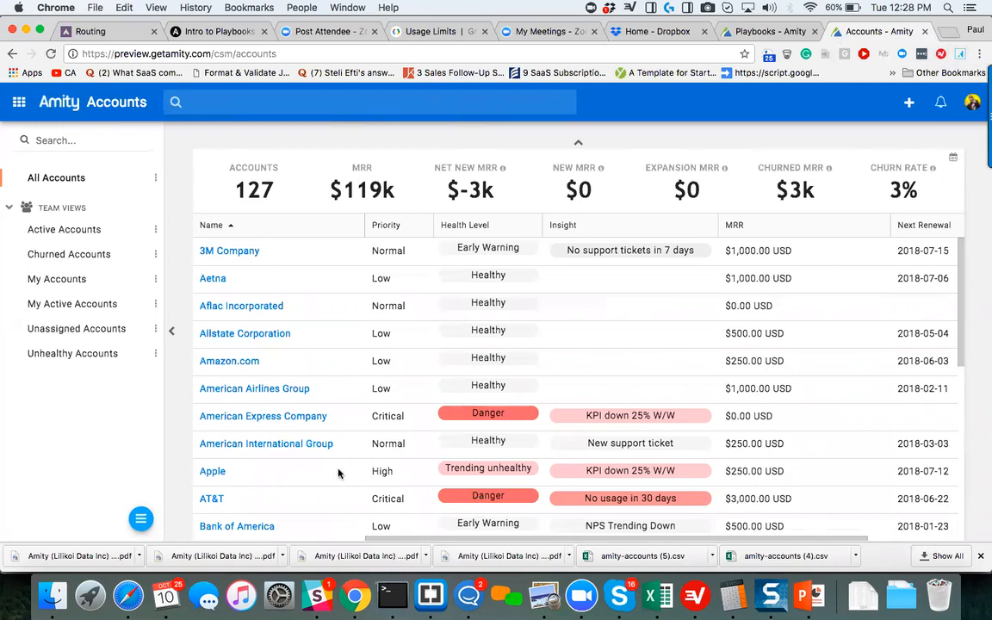
pyautogui.scroll(-1, 339, 473)
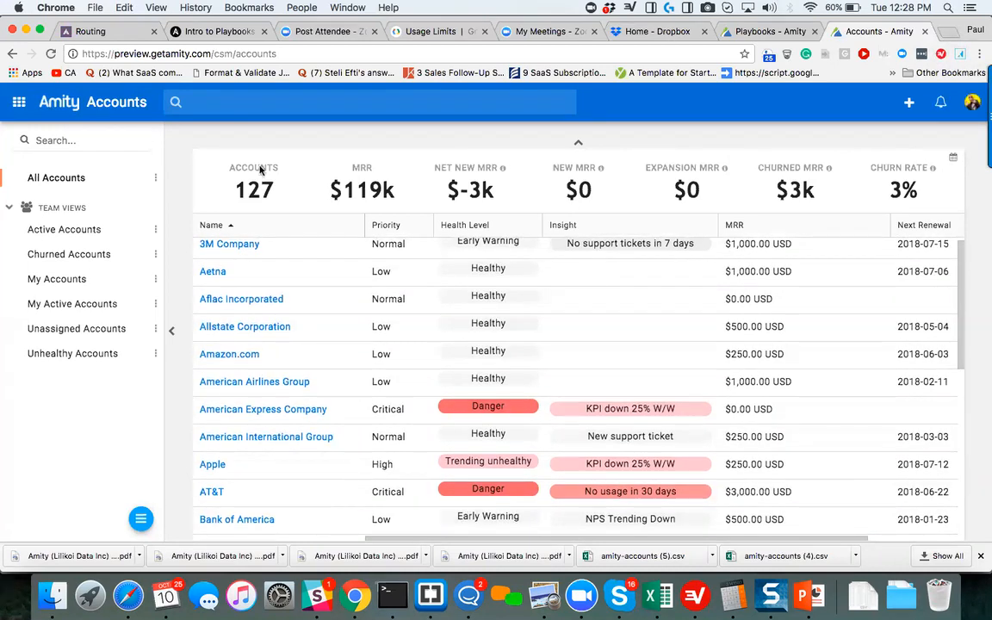
pyautogui.click(174, 332)
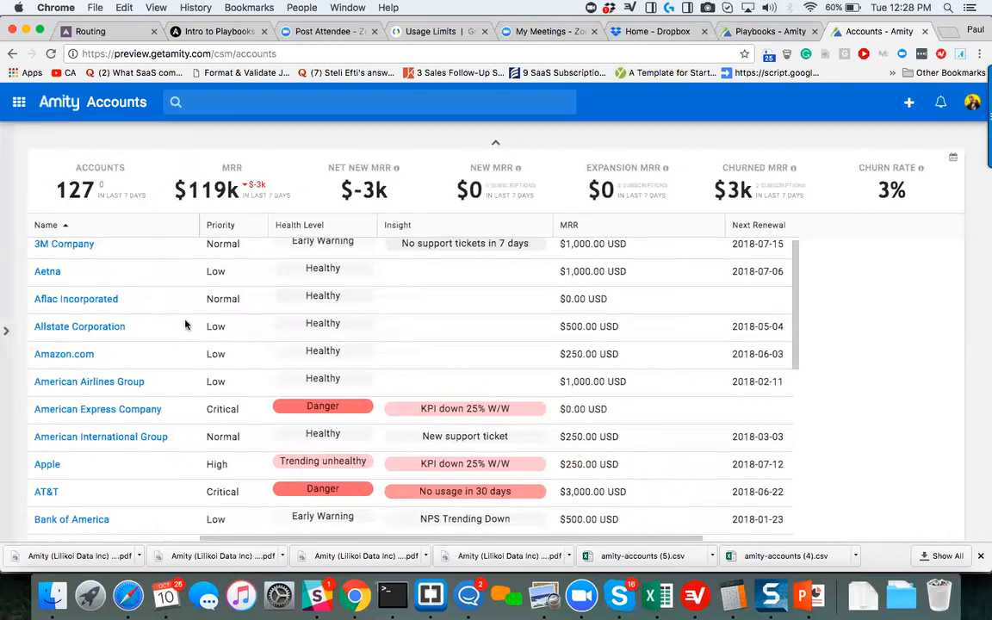
# Hide and restore the metrics summary above the accounts table, and expand the account views list.
pyautogui.click(498, 147)
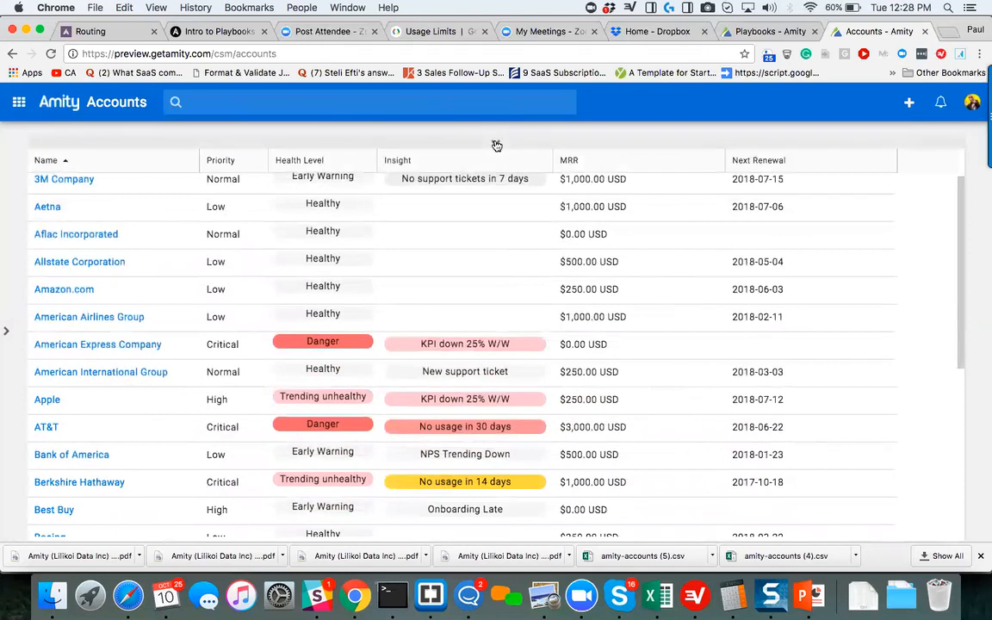
pyautogui.click(498, 146)
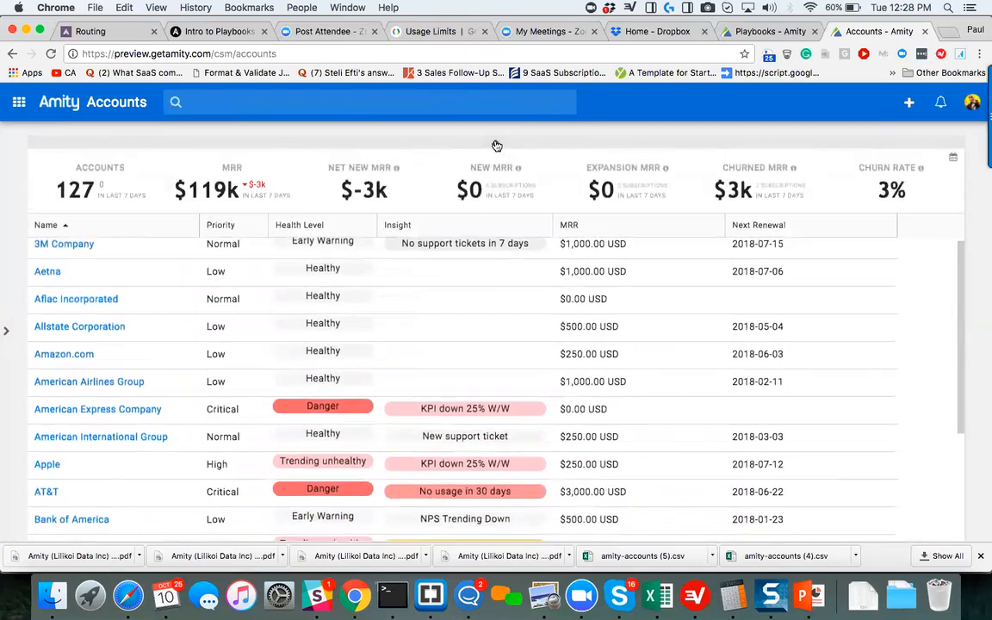
pyautogui.click(9, 334)
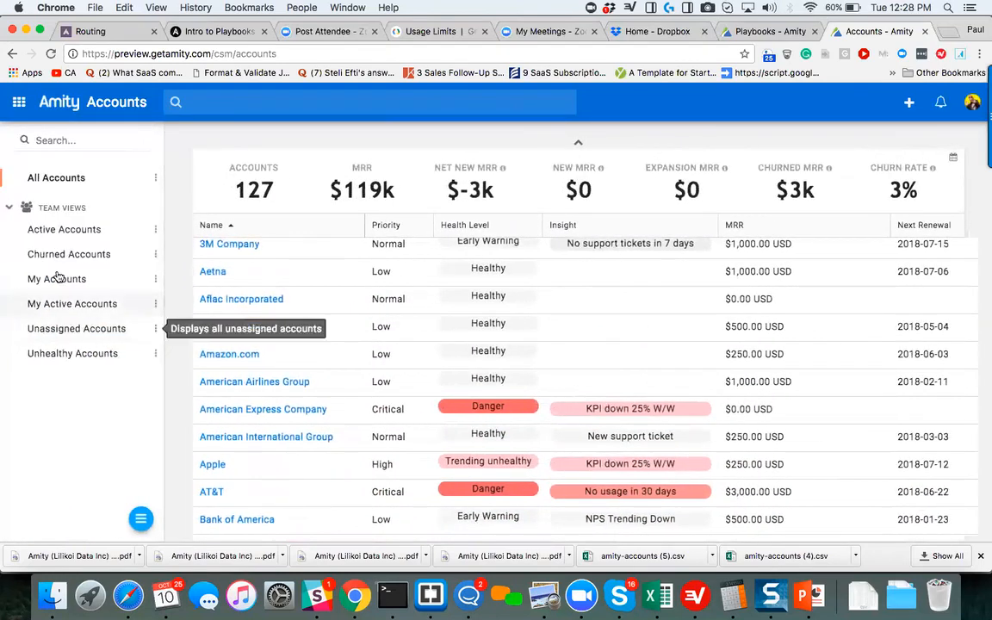
# View the Onboarding board in the preview's Playbooks section and return to Accounts.
pyautogui.click(18, 101)
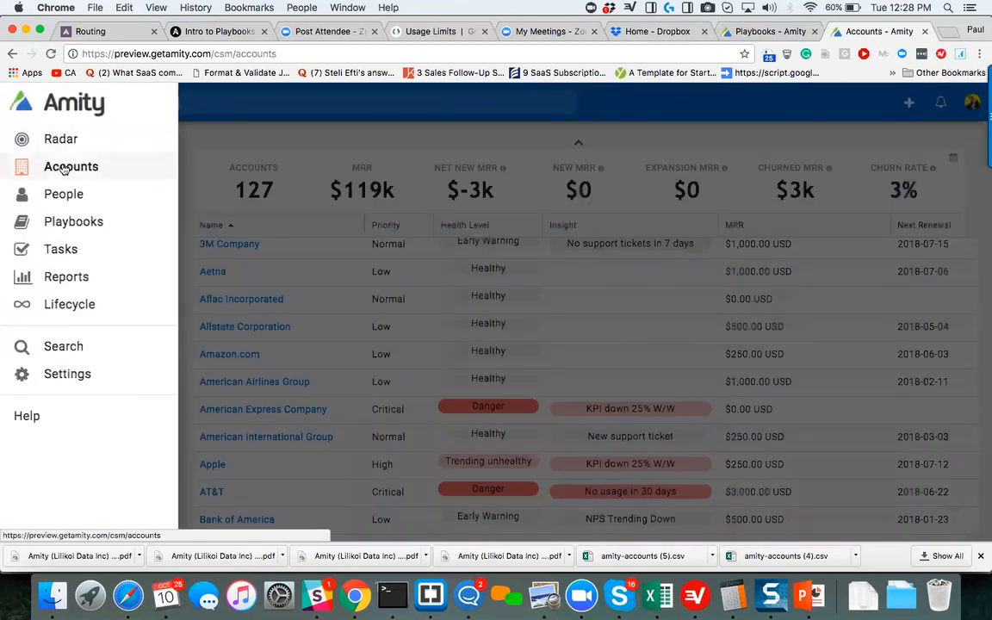
pyautogui.click(76, 225)
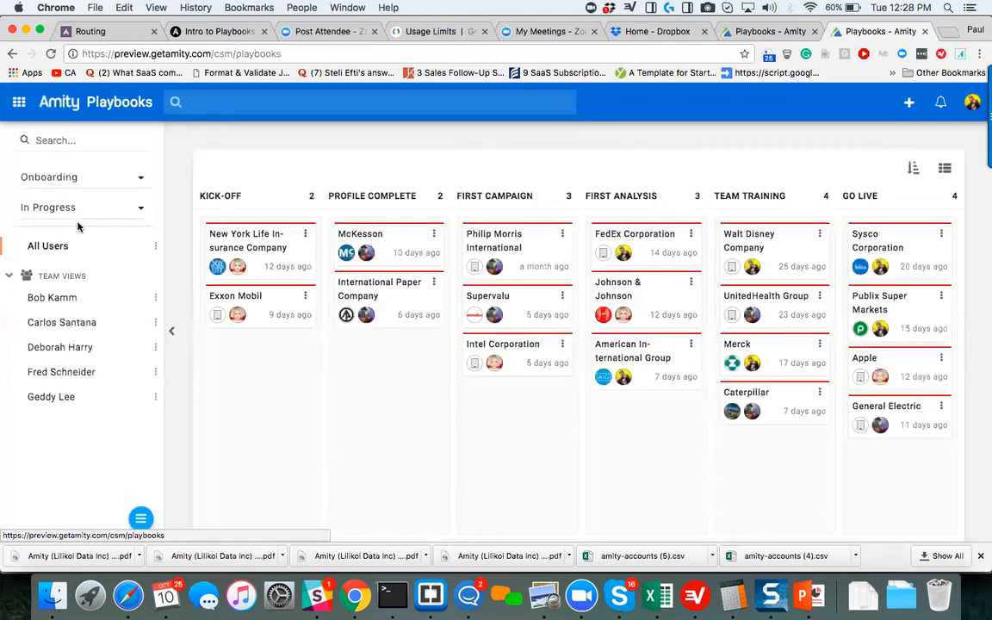
pyautogui.click(19, 101)
pyautogui.click(65, 172)
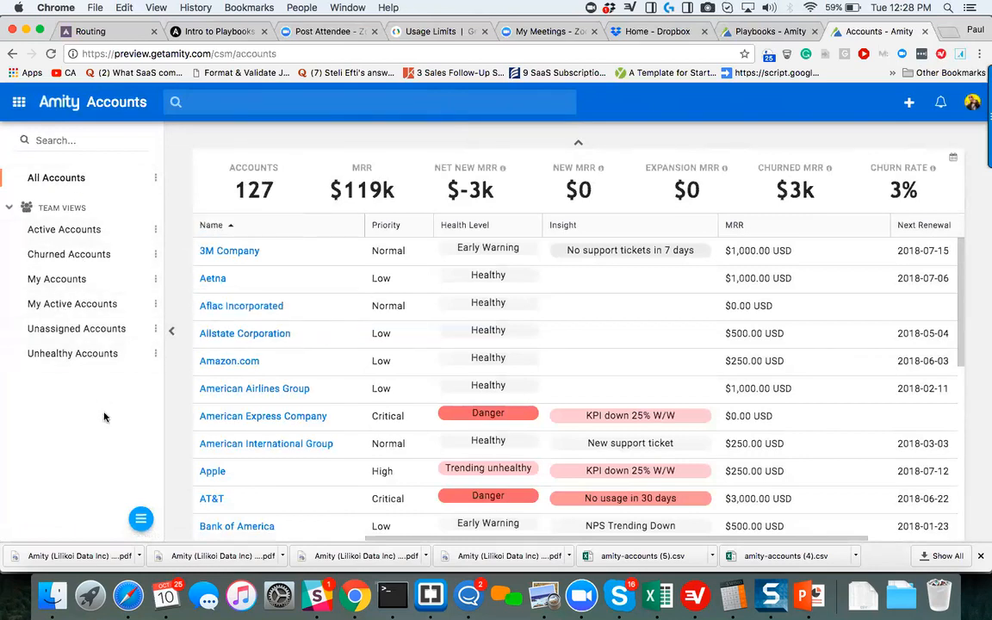
# Open the Churned Accounts team view for editing, review its sharing, filter and column settings, and close it without saving.
pyautogui.click(156, 256)
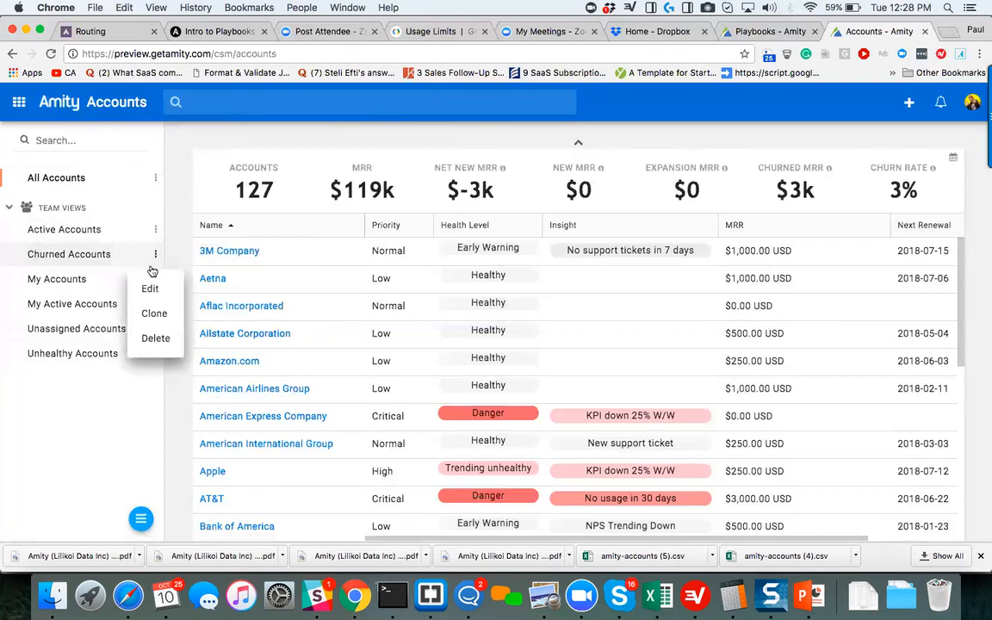
pyautogui.click(151, 289)
pyautogui.click(136, 251)
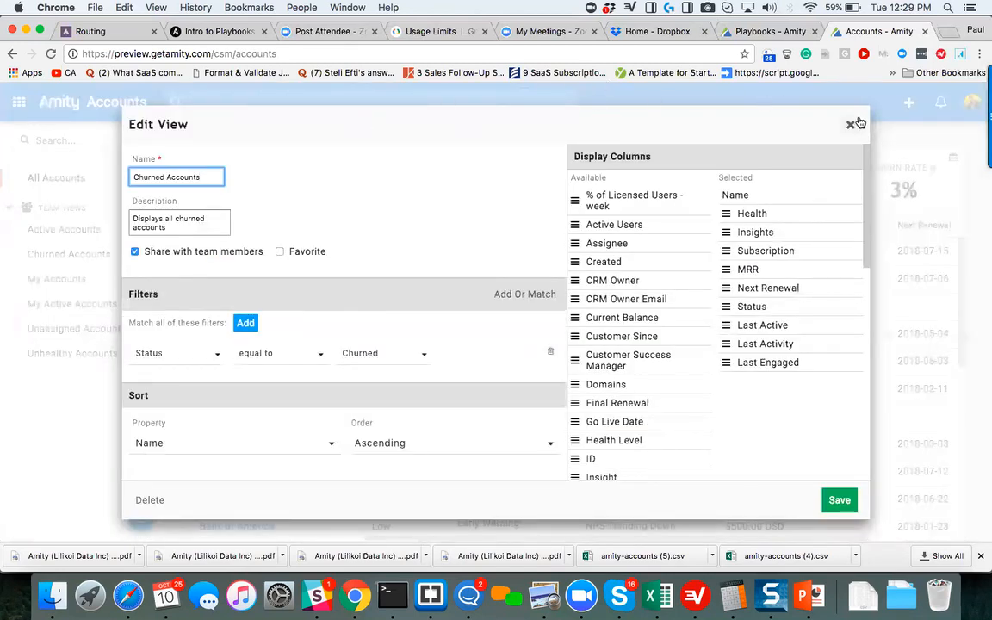
pyautogui.click(851, 124)
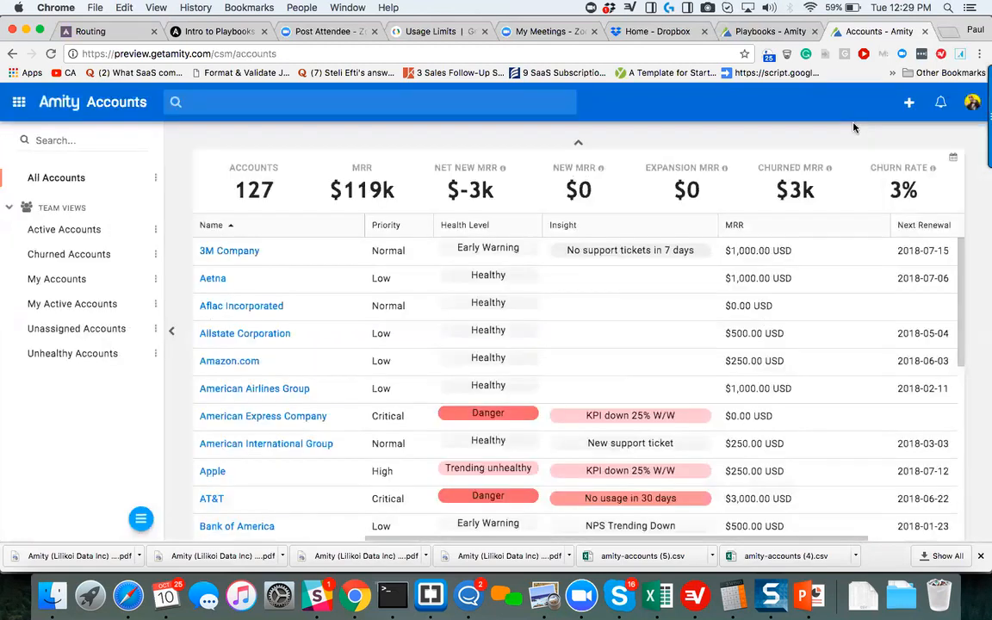